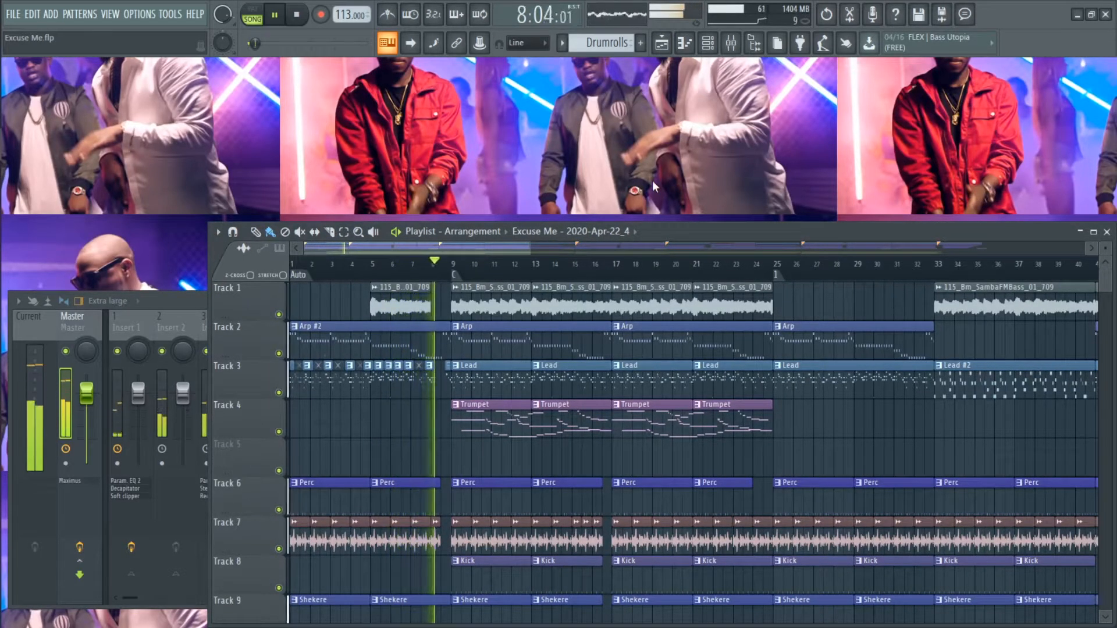
- Open the Playlist while the song plays and shrink its maximized window to a smaller floating window
key(space)
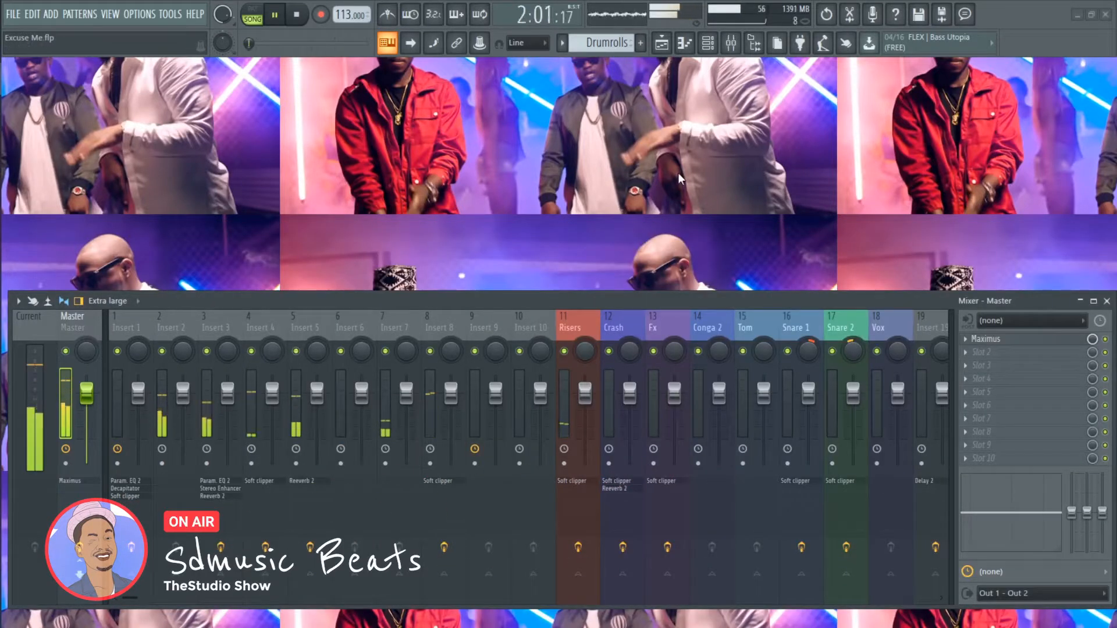
click(661, 42)
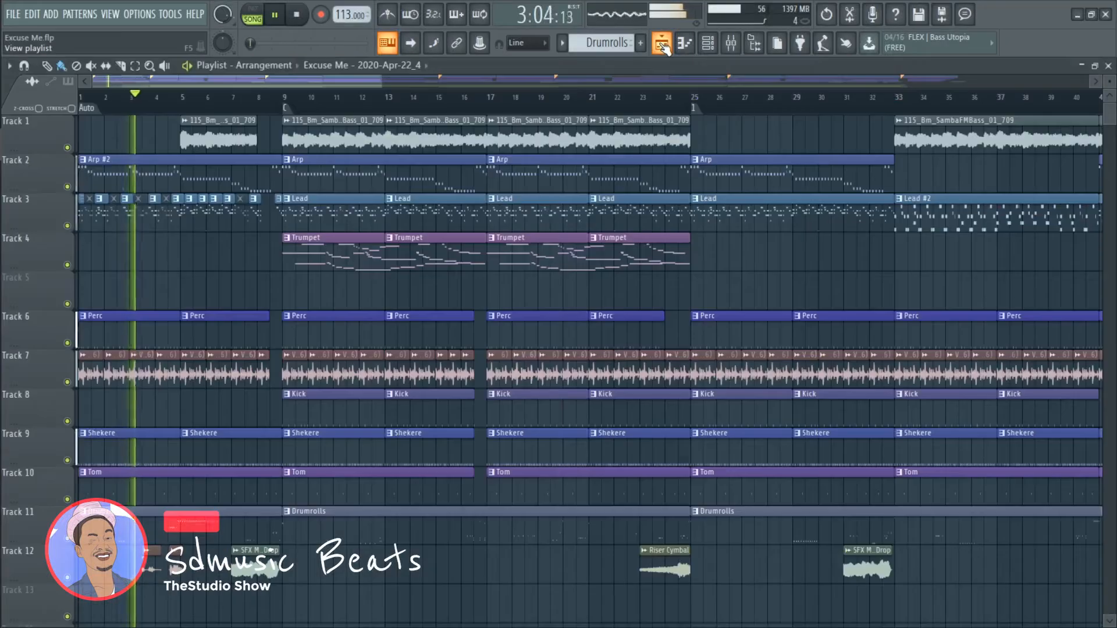
click(1095, 66)
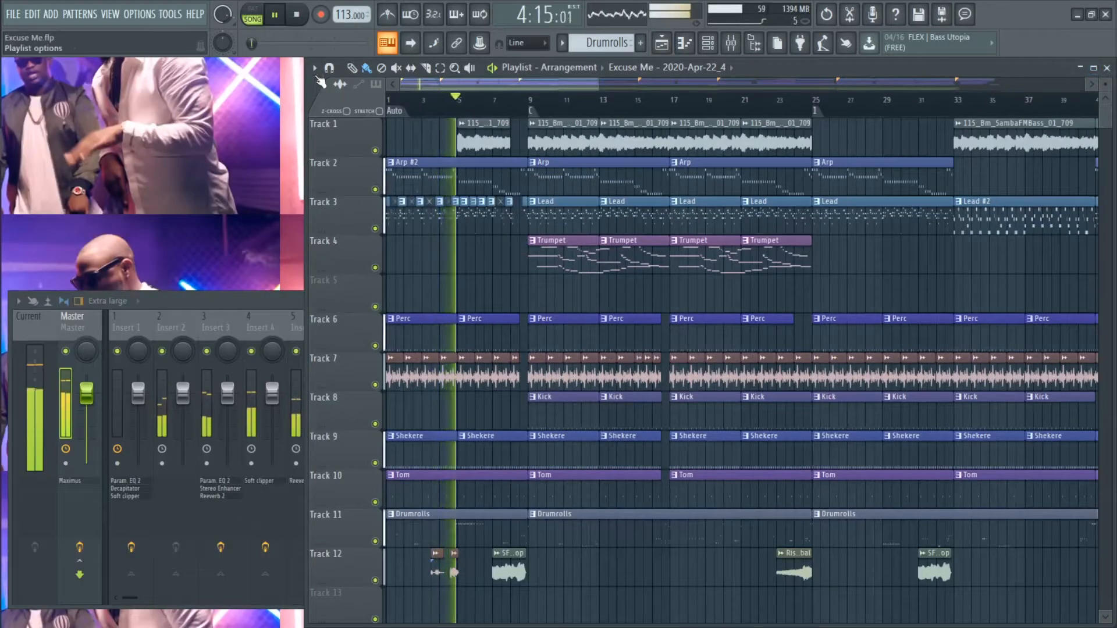
drag(311, 67, 215, 231)
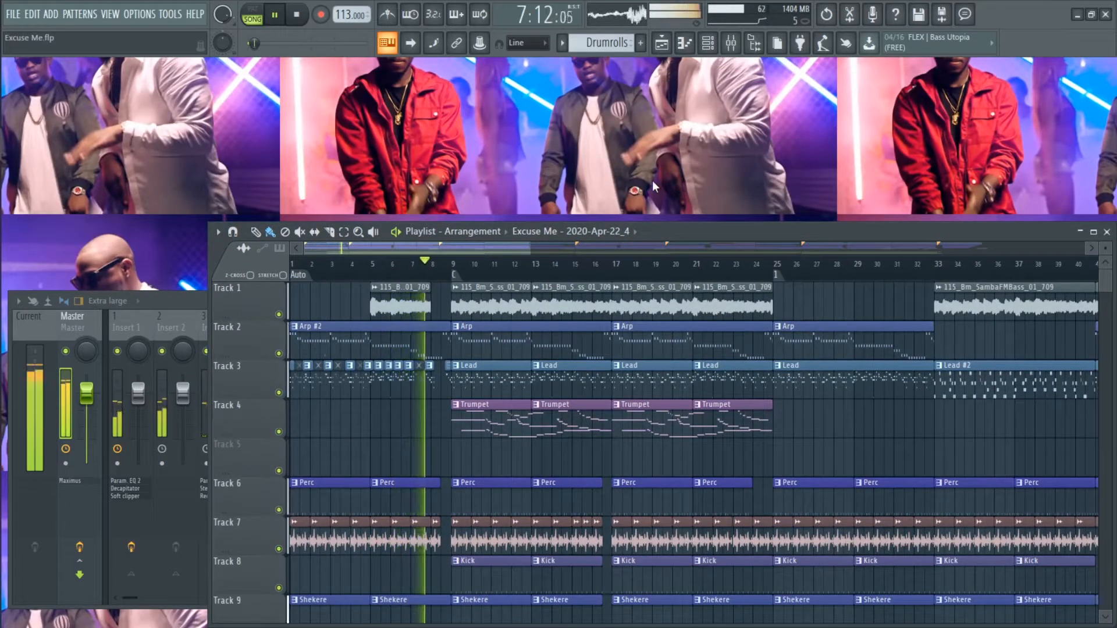
- Move the Playlist window higher above the mixer and fit the whole arrangement in its view
key(space)
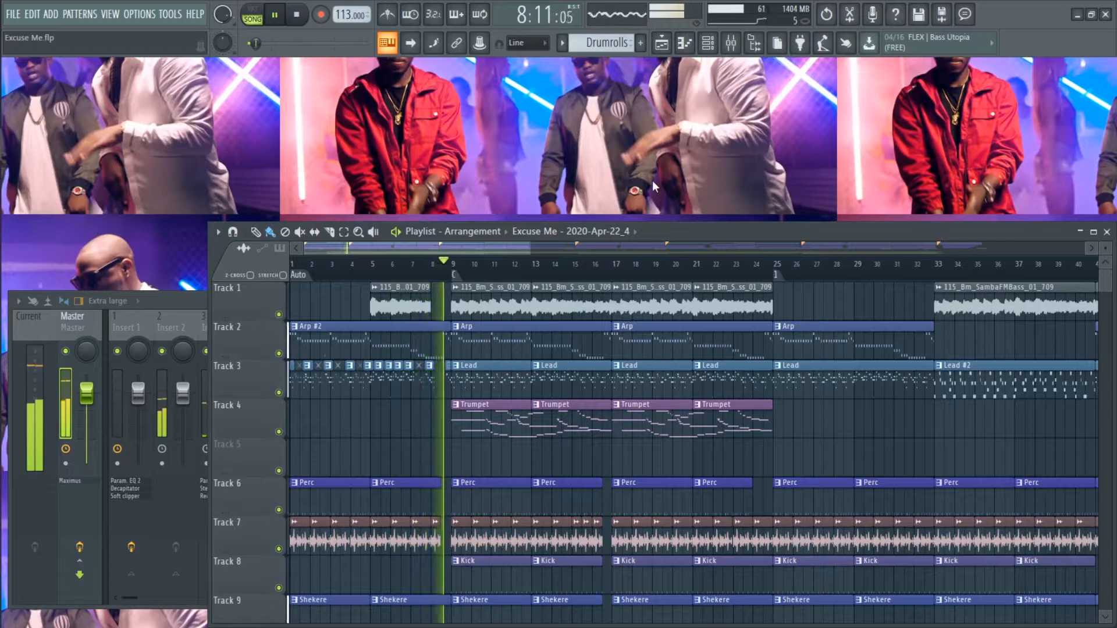
key(space)
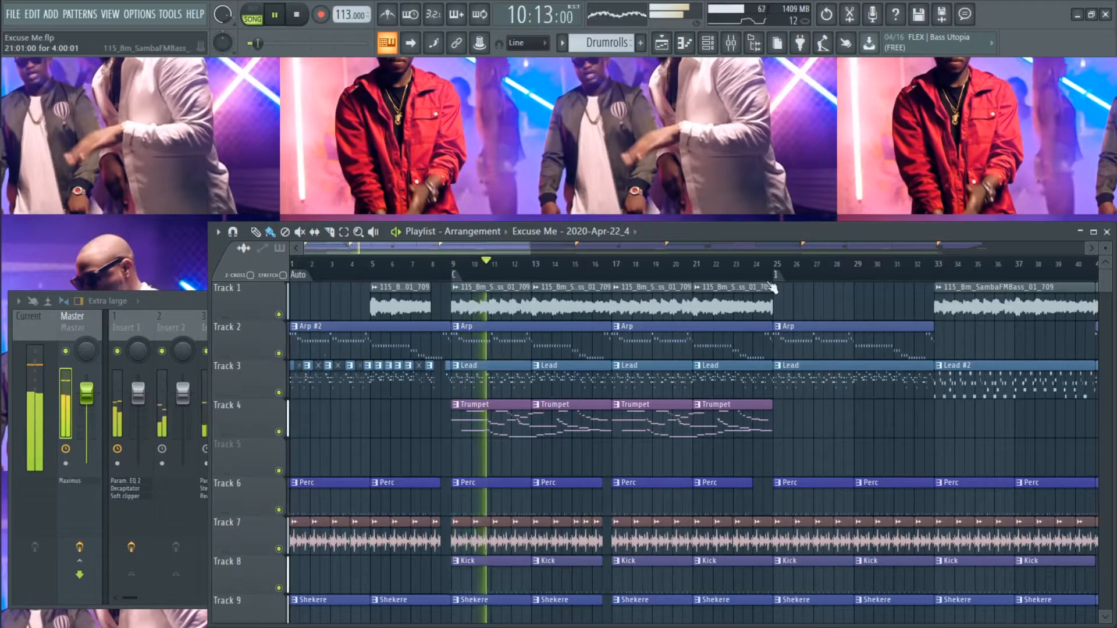
drag(754, 227, 681, 93)
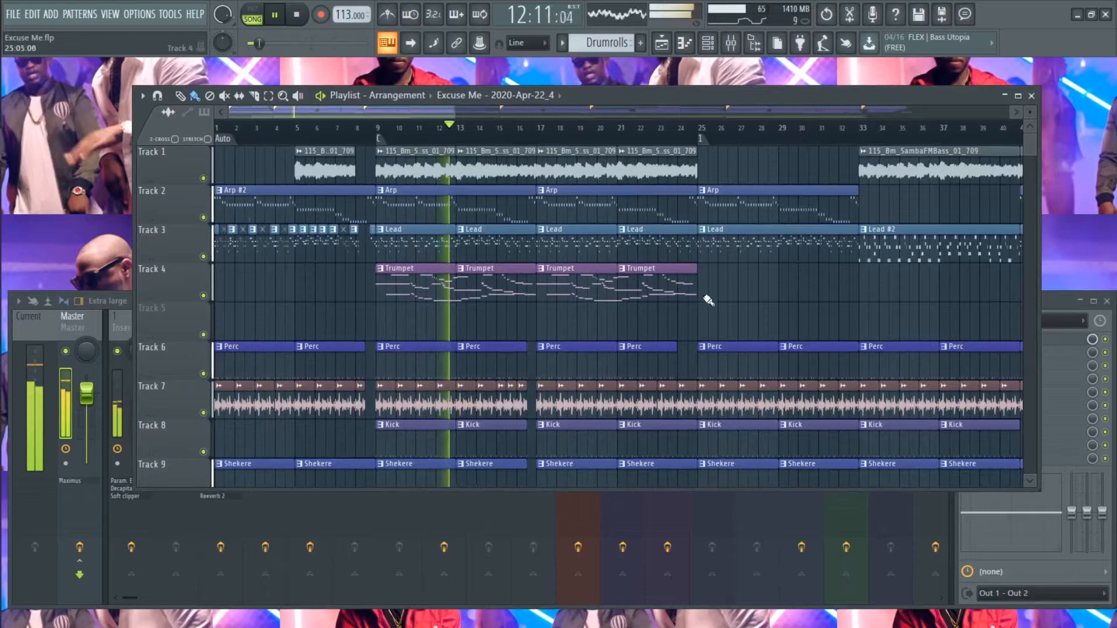
ctrl+right_click(718, 317)
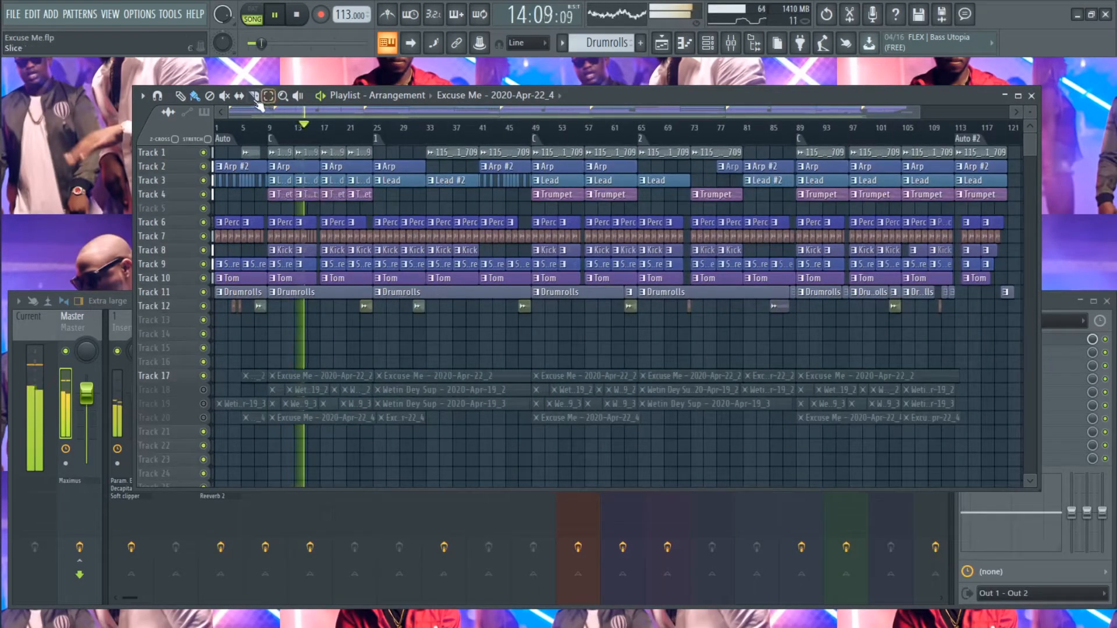
- Bring the mixer to the front, reduce its window size and set its layout to Compact
click(10, 291)
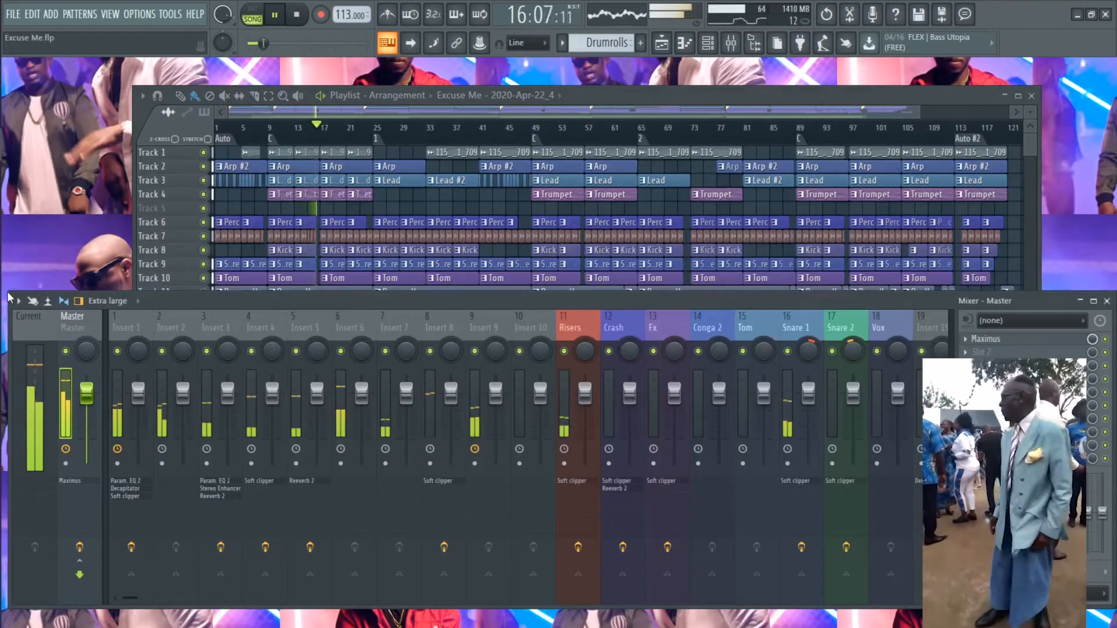
drag(8, 298, 16, 325)
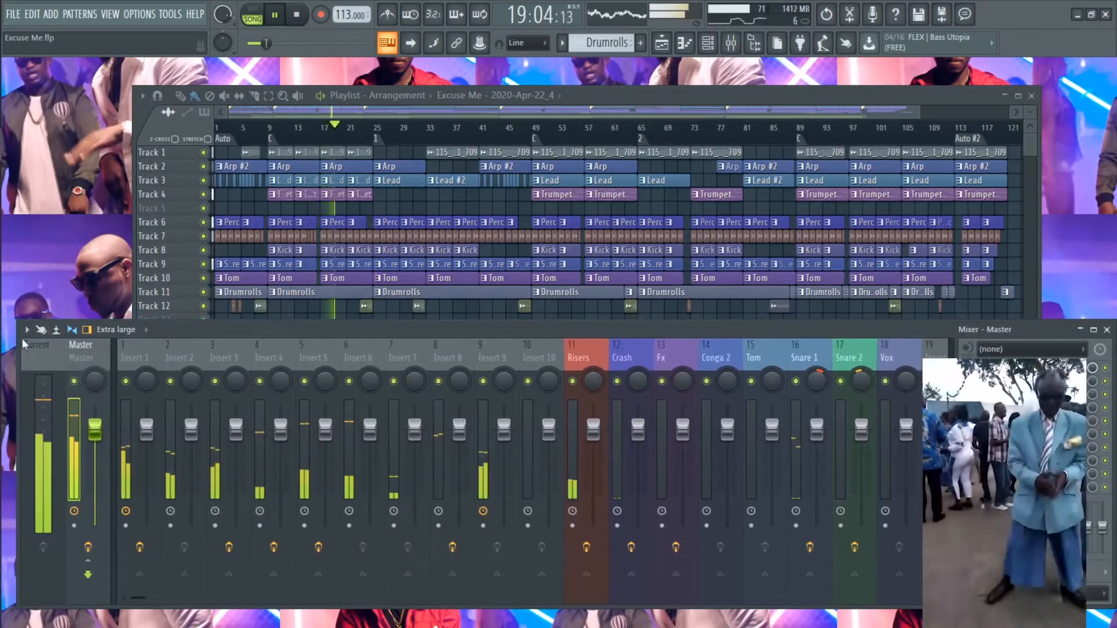
click(147, 330)
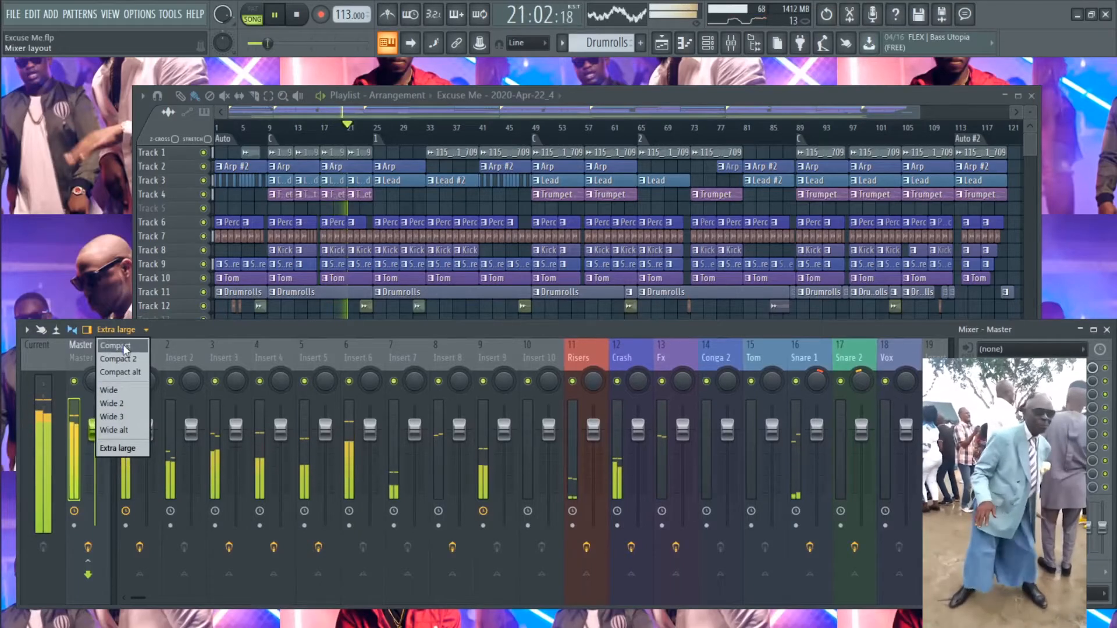
click(124, 346)
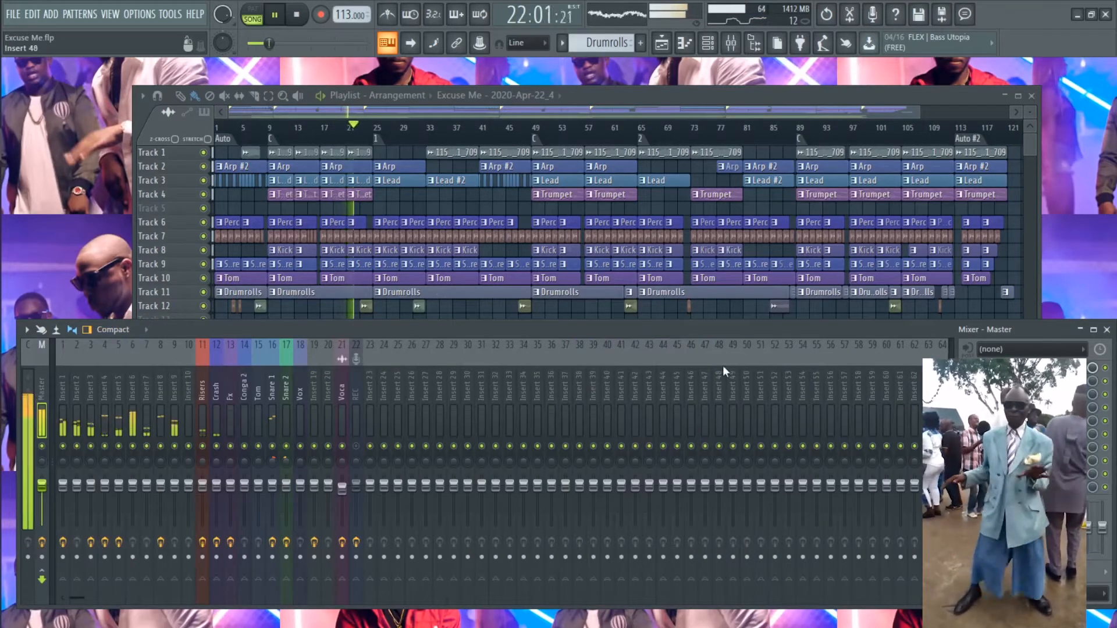
- Examine the Playlist arrangement across its tracks and song sections while the song plays
click(617, 90)
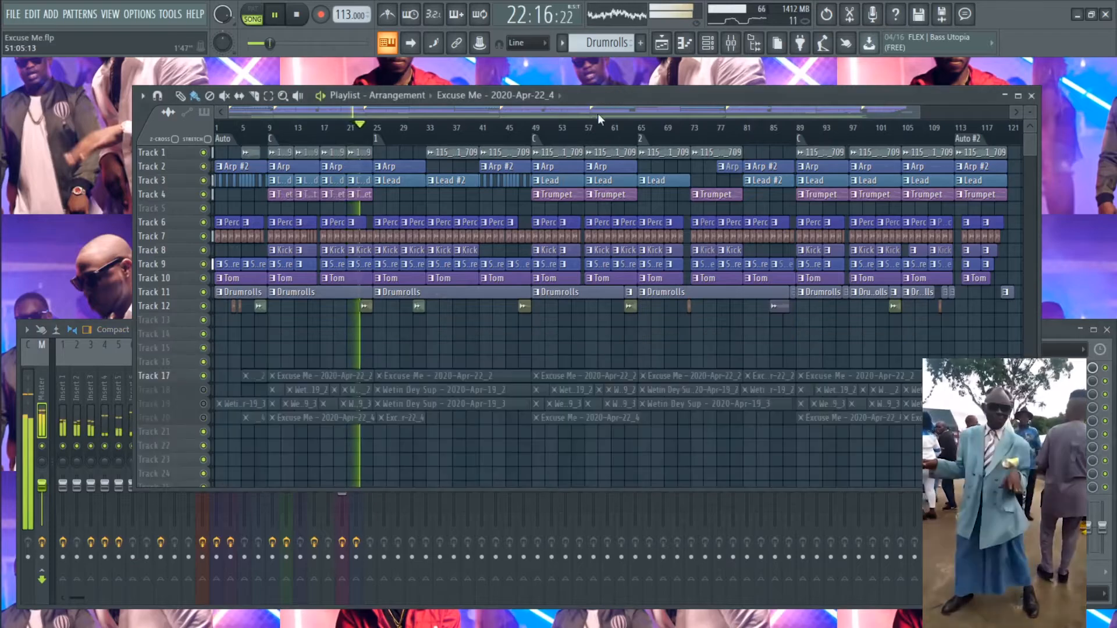
scroll(321, 343, up, 5)
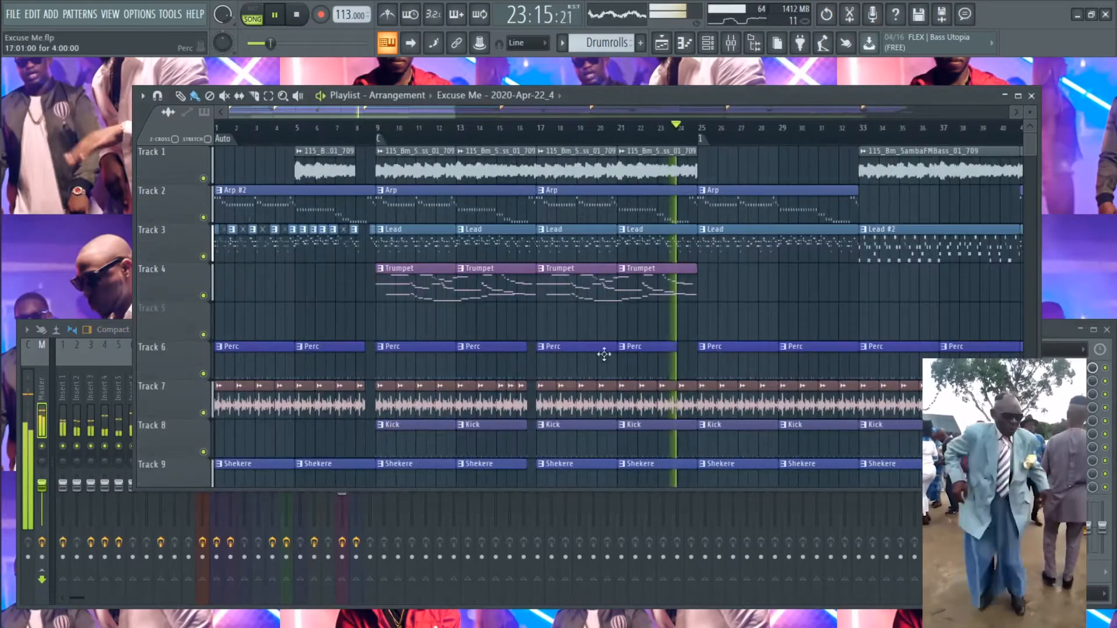
scroll(739, 336, down, 1)
scroll(738, 334, down, 1)
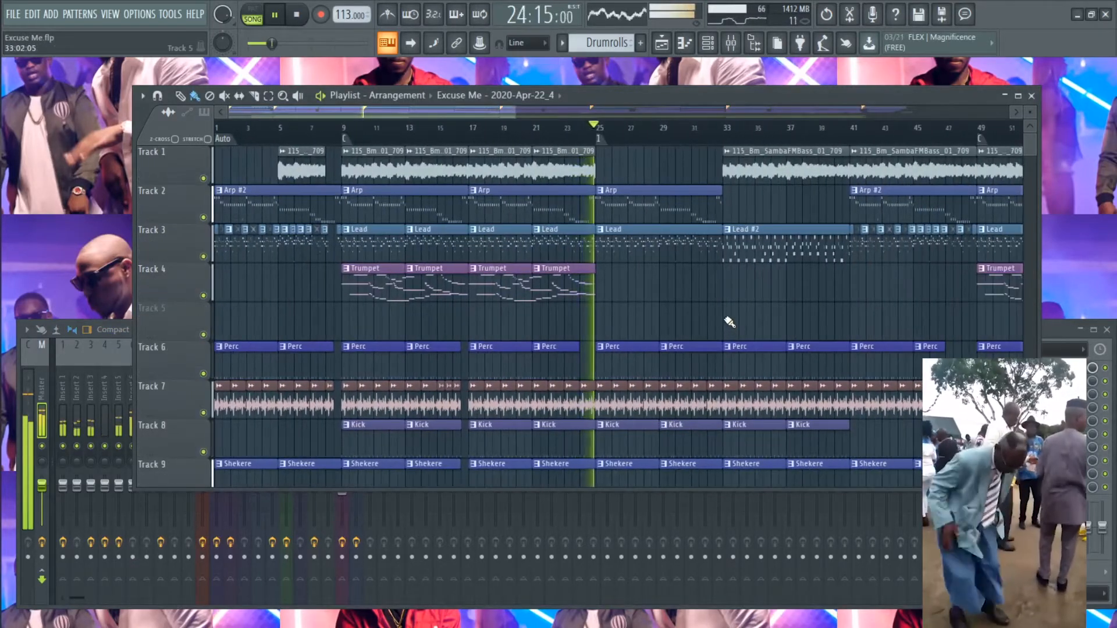
scroll(731, 320, down, 2)
scroll(721, 317, down, 3)
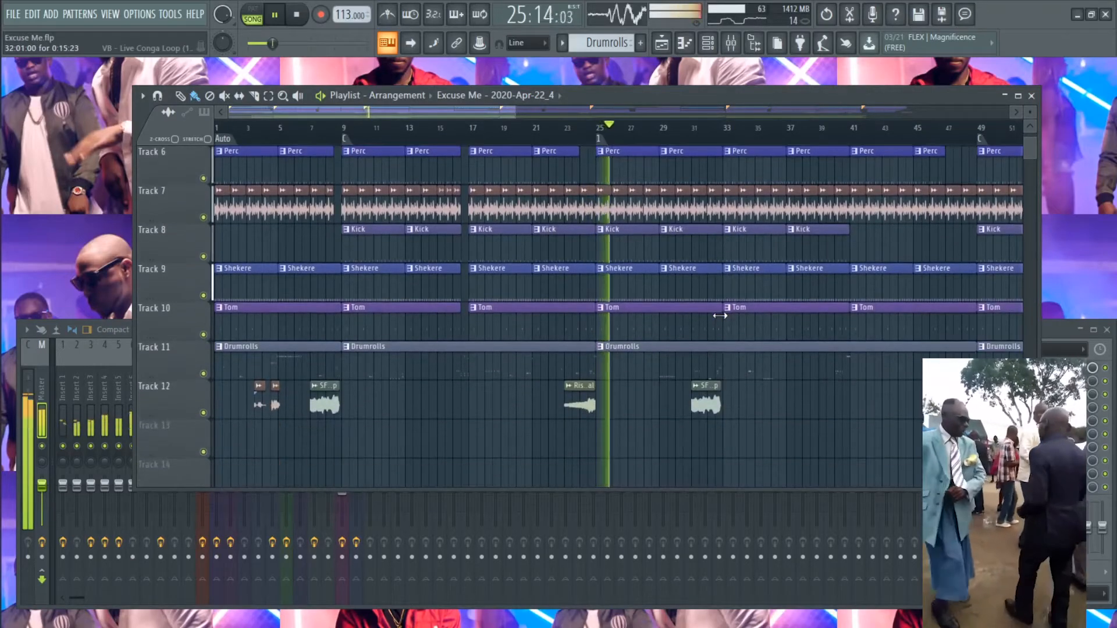
scroll(722, 318, up, 5)
scroll(718, 316, down, 1)
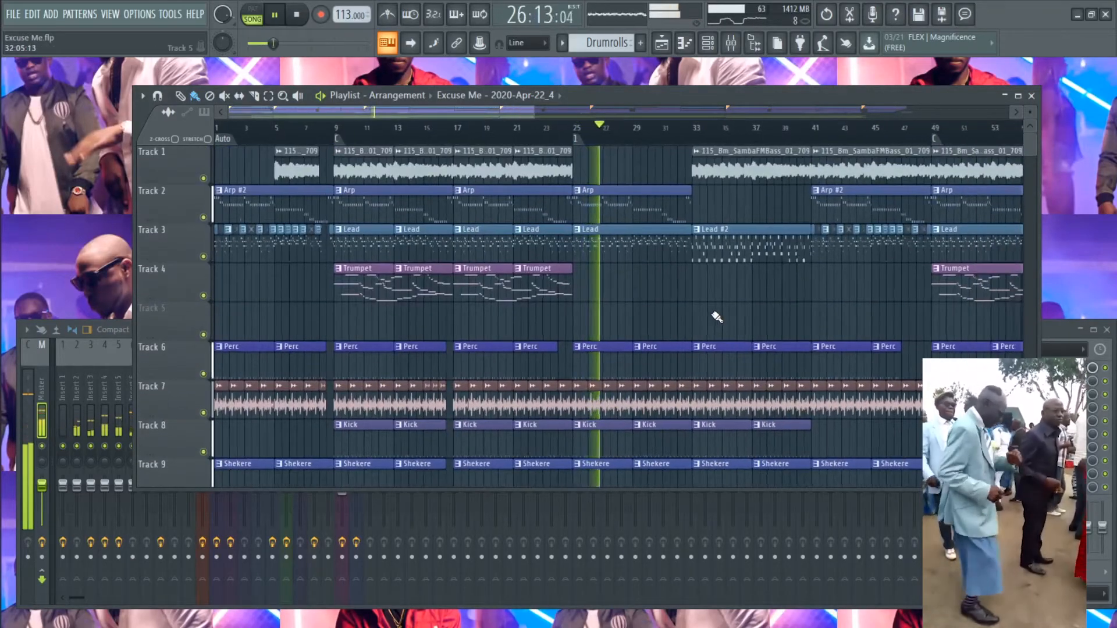
drag(542, 110, 599, 106)
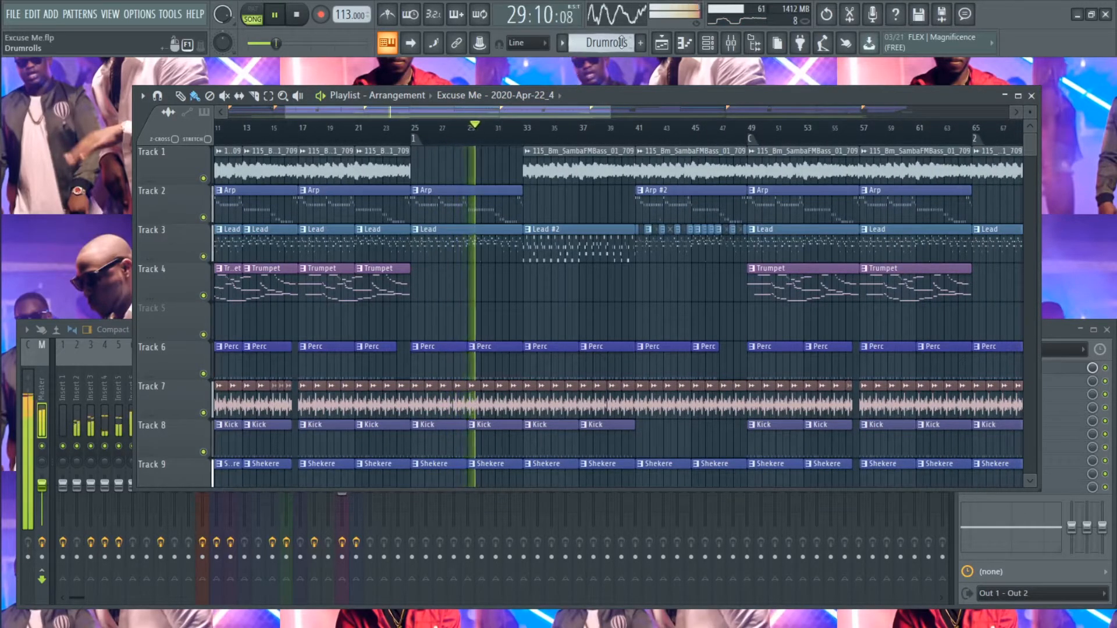
- Open the channel rack and show the steps of the Perc pattern
click(709, 46)
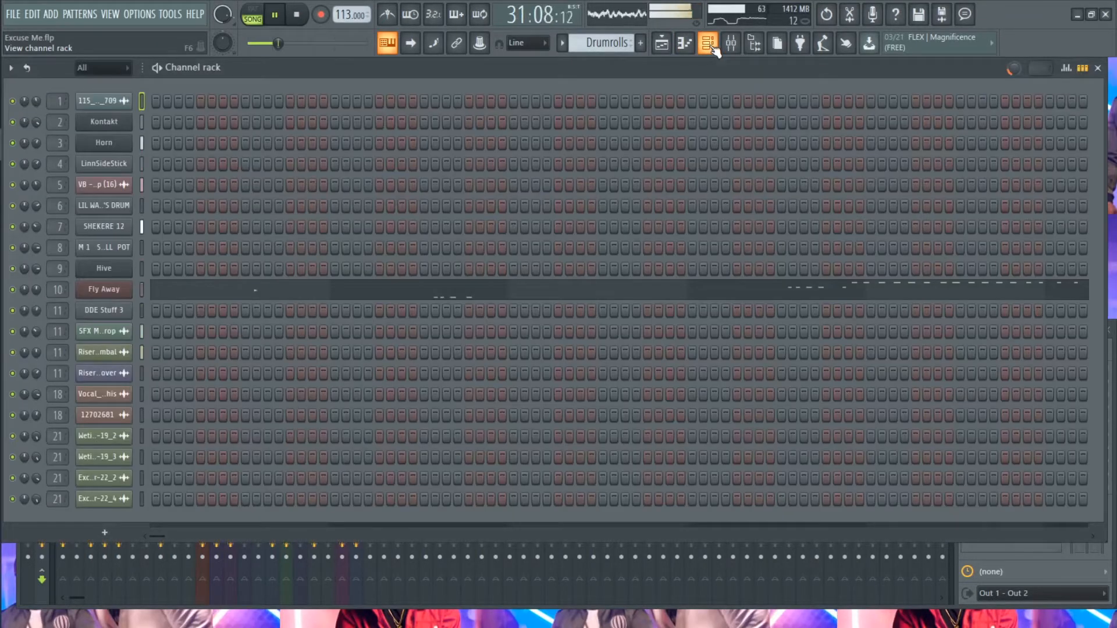
click(562, 45)
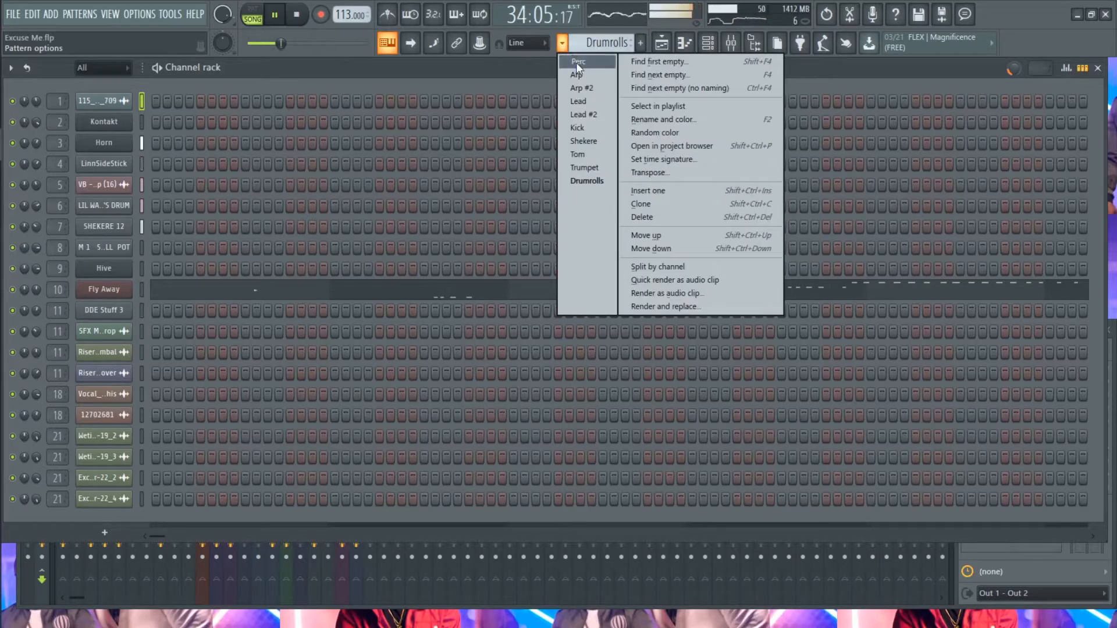
click(577, 62)
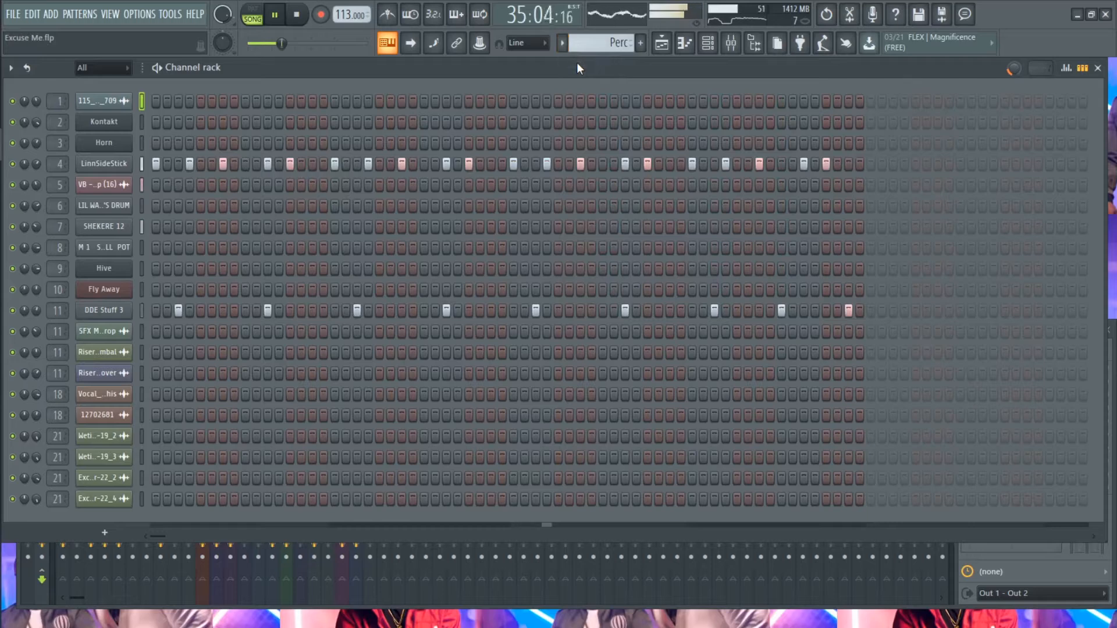
click(562, 43)
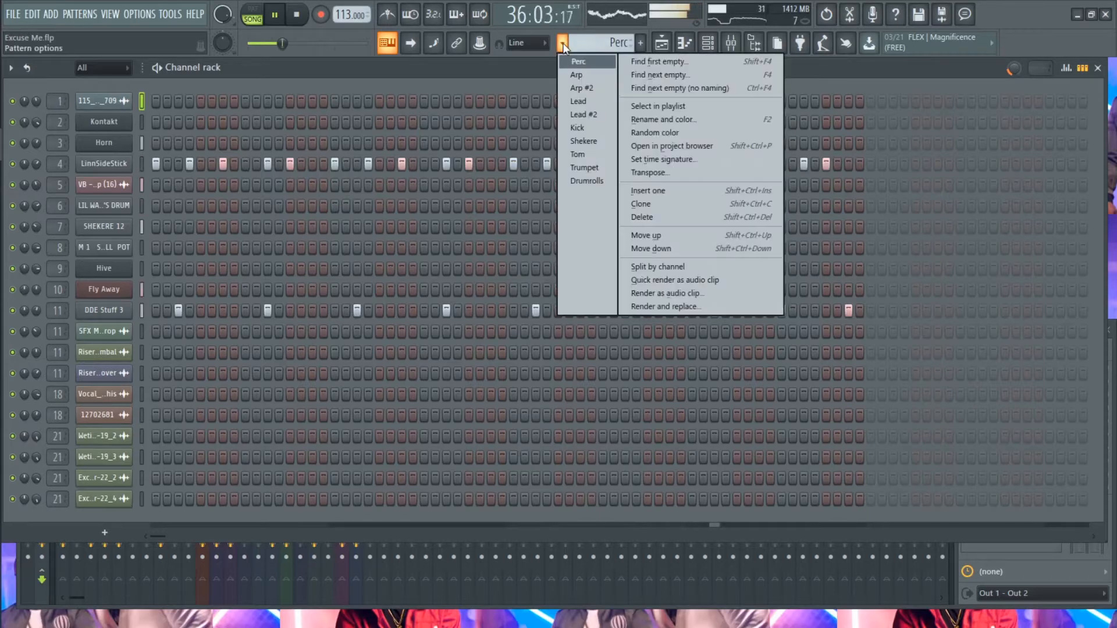
click(525, 68)
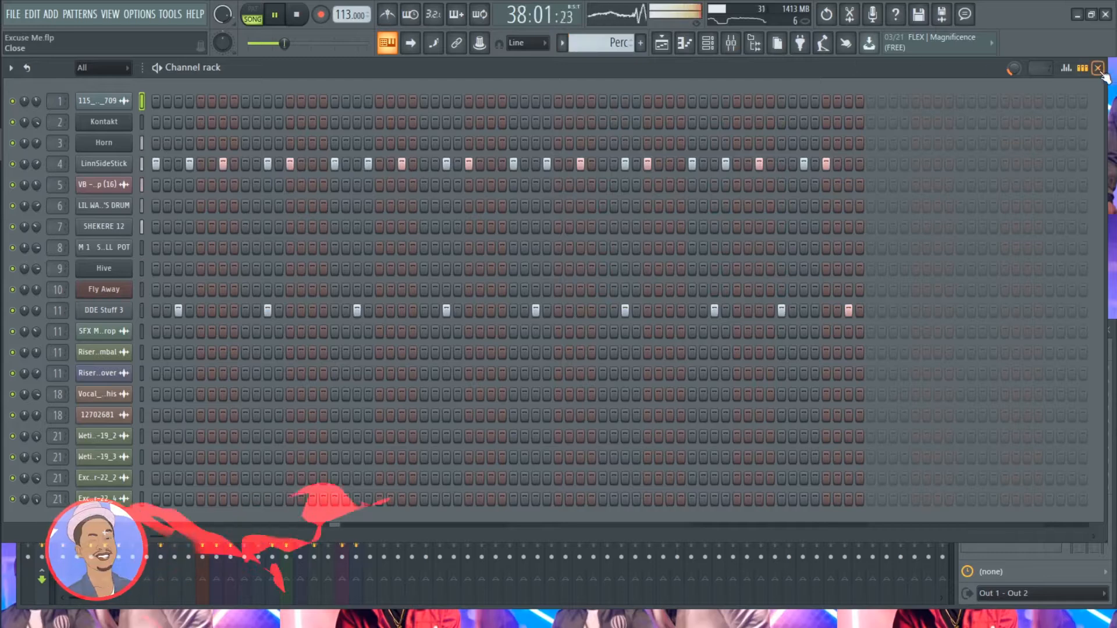
- Review the patterns in the channel rack, including Arp #2, Lead, Perc, Kick, Tom and Trumpet, ending on Drumrolls
scroll(606, 45, up, 1)
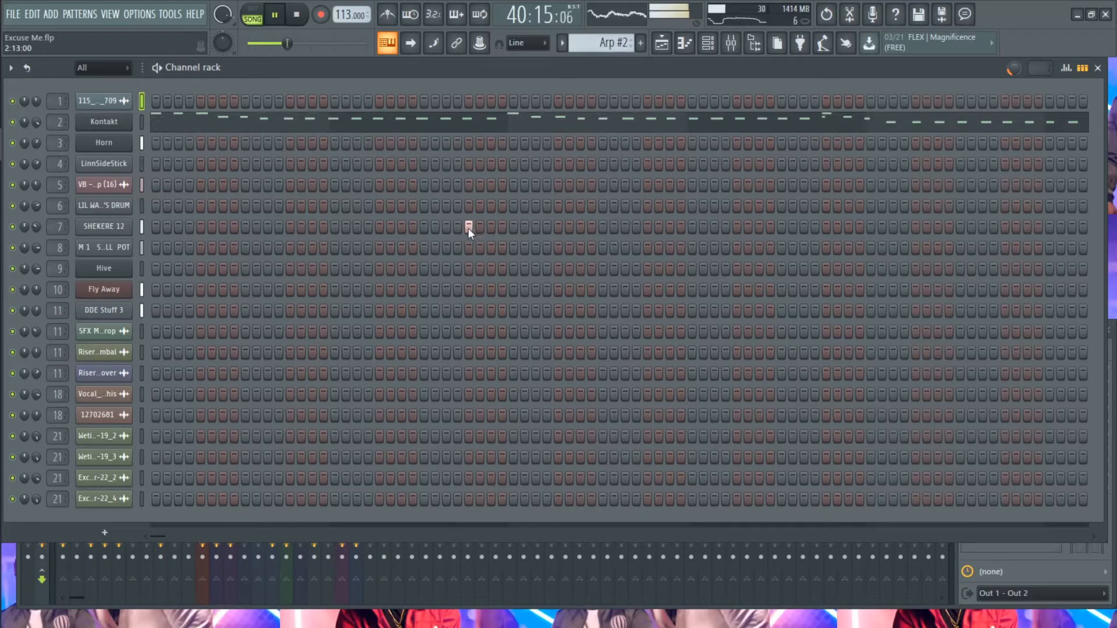
scroll(608, 42, up, 1)
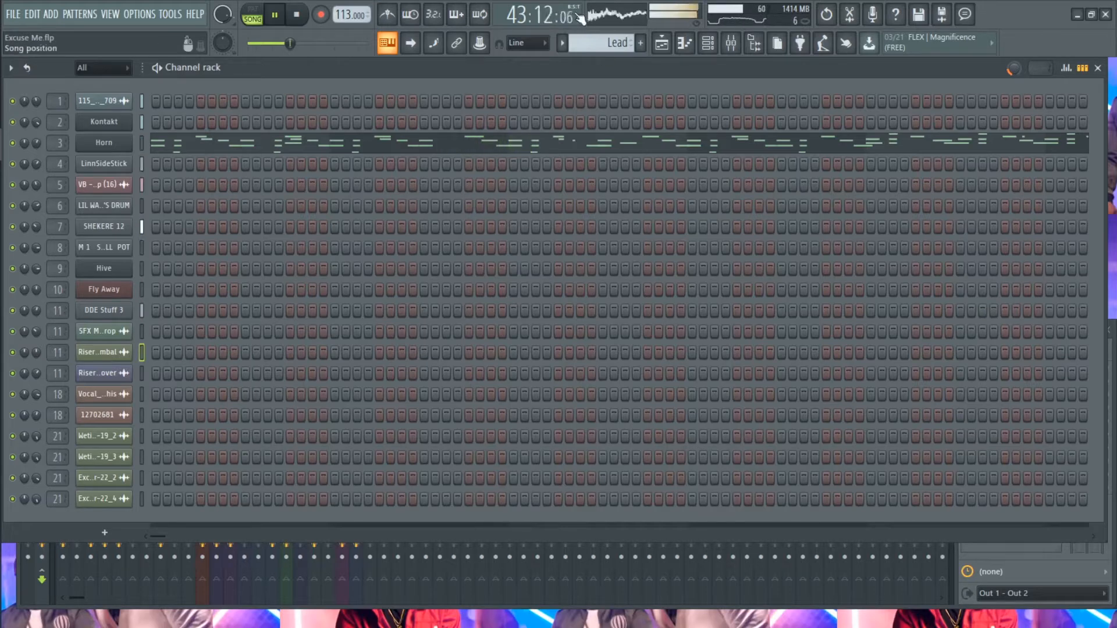
scroll(622, 42, down, 1)
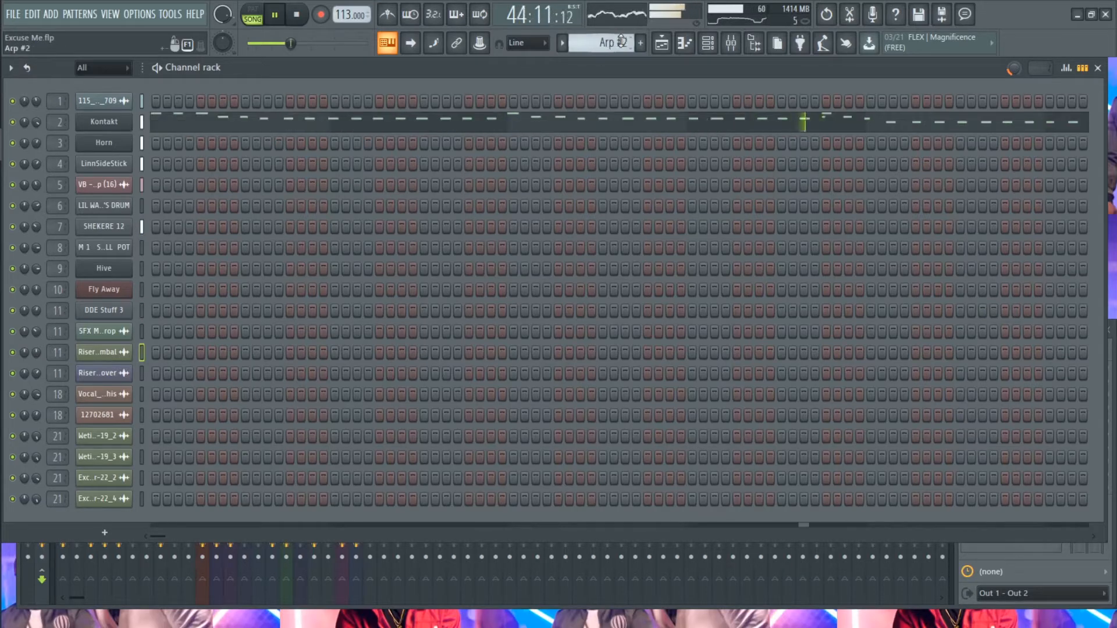
scroll(620, 42, down, 1)
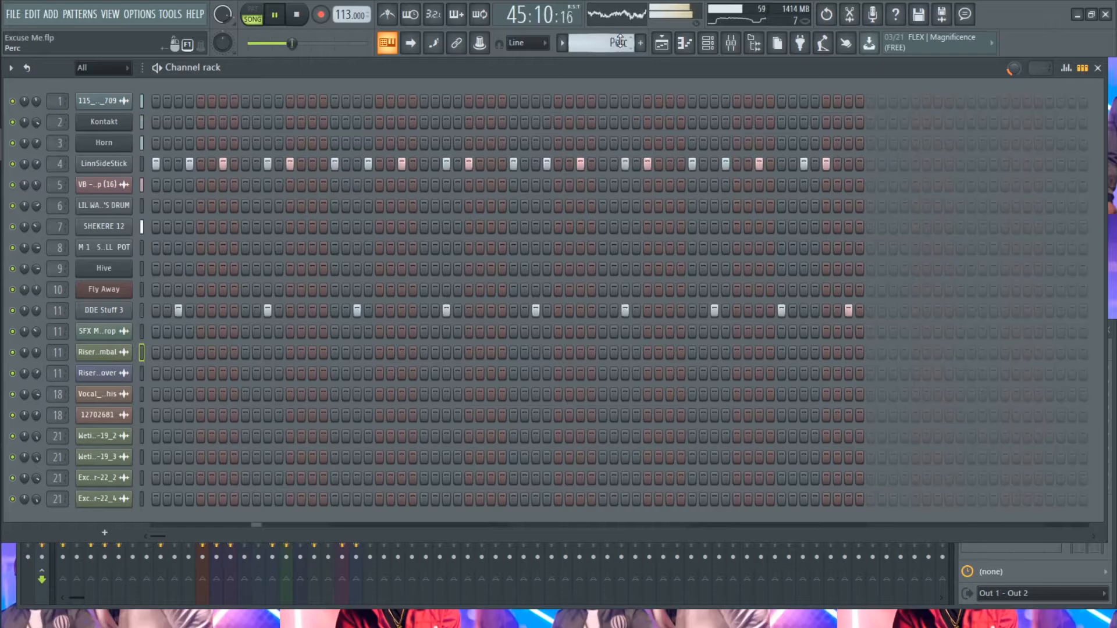
scroll(620, 42, up, 4)
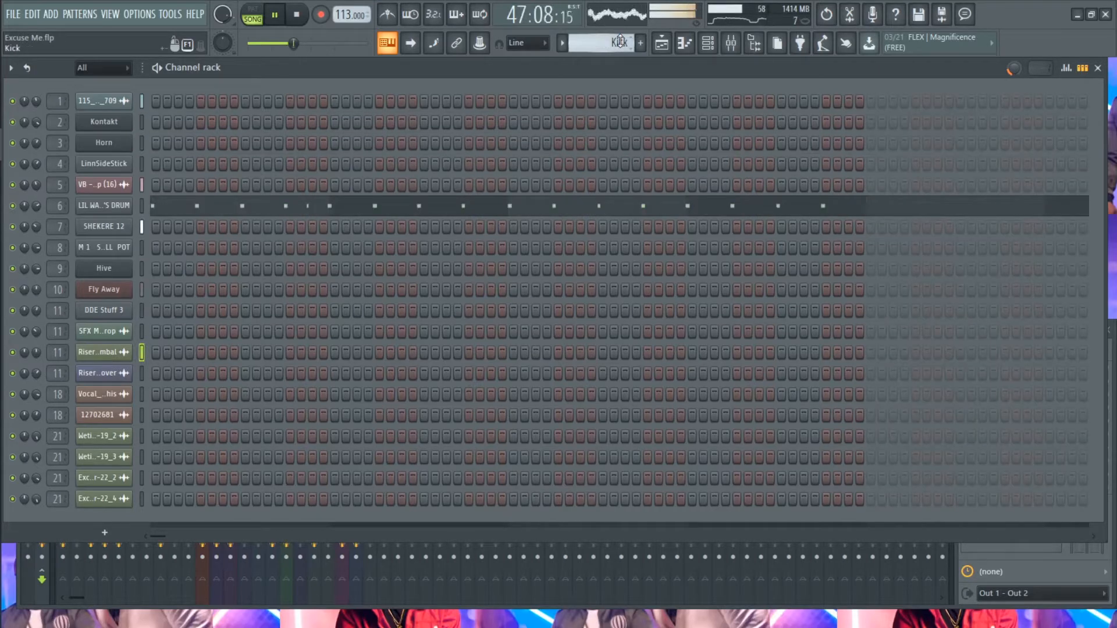
scroll(620, 40, down, 1)
scroll(620, 41, down, 1)
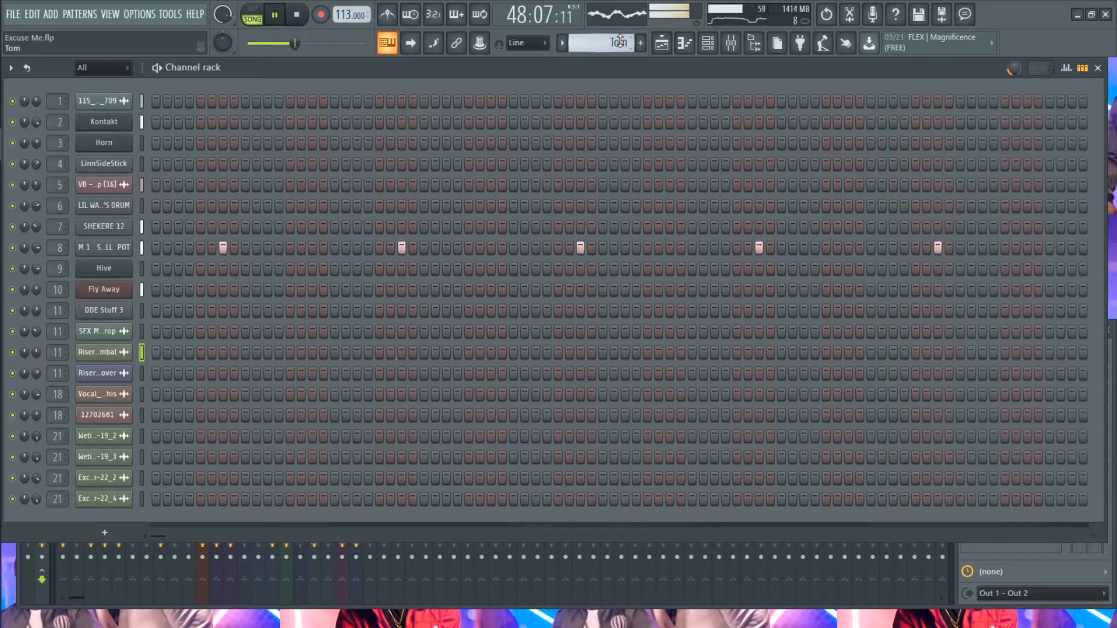
scroll(620, 41, down, 1)
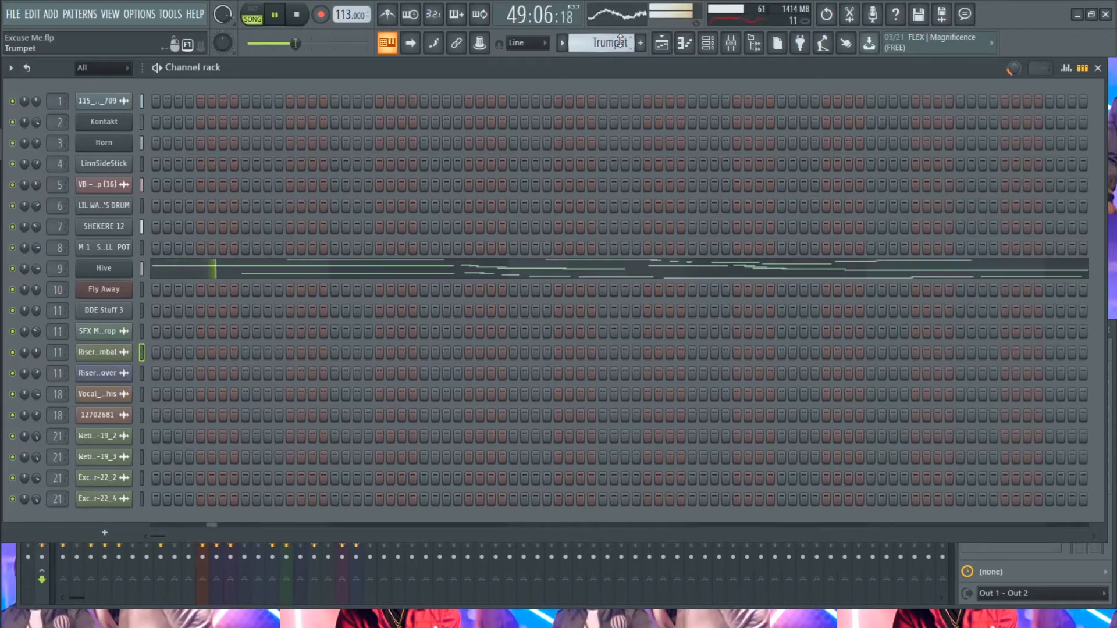
scroll(620, 40, down, 1)
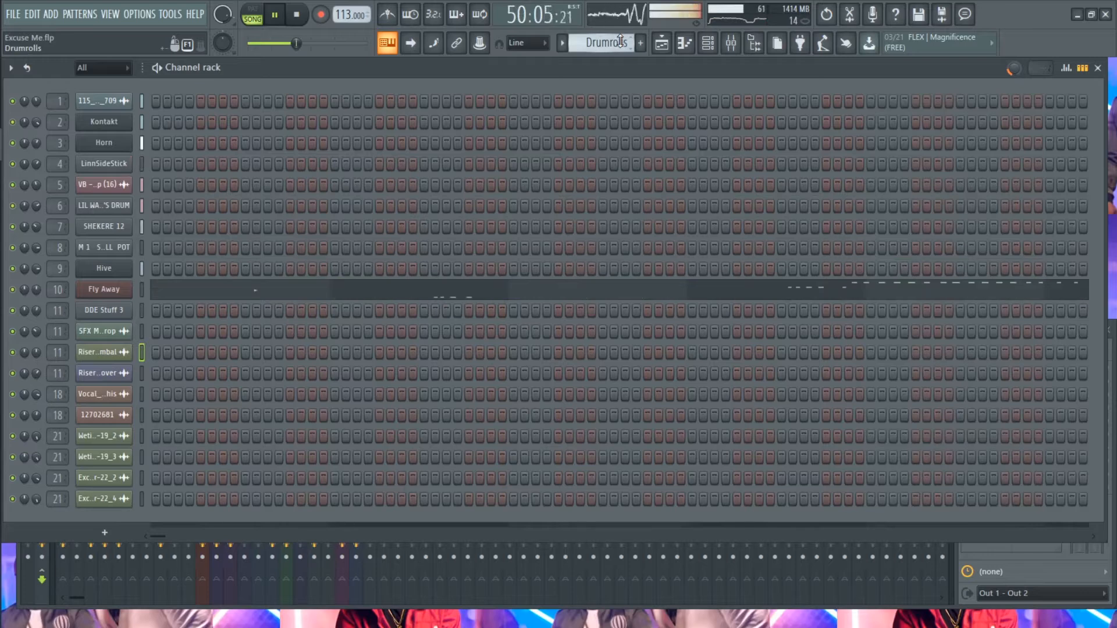
scroll(621, 41, down, 1)
scroll(621, 40, up, 1)
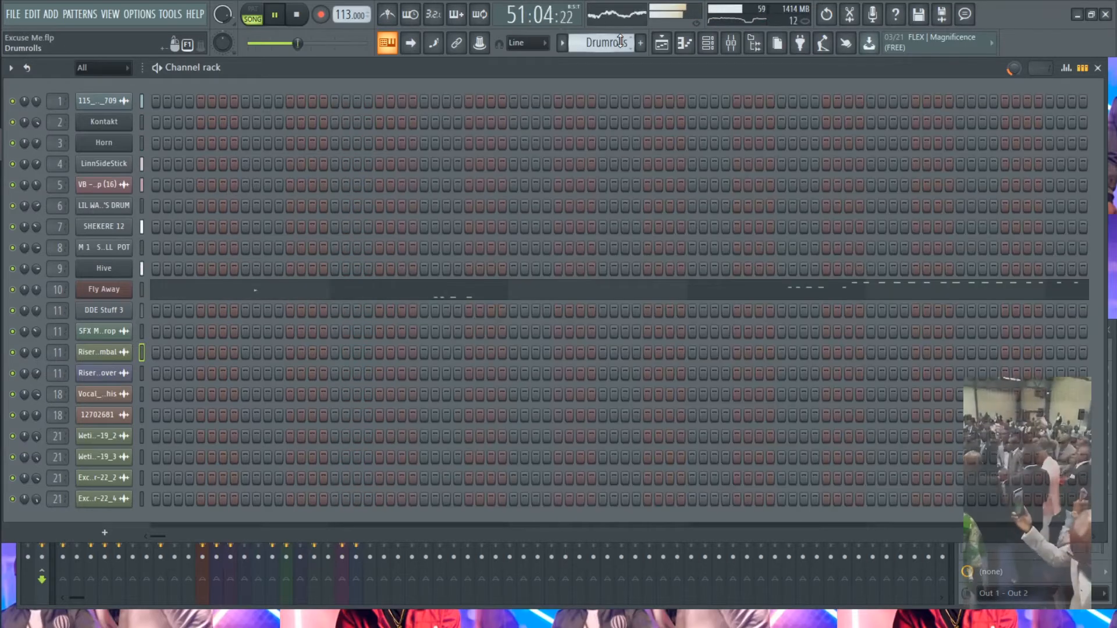
- Close the channel rack, show more bars of the Playlist arrangement and make Perc the current pattern
click(1098, 69)
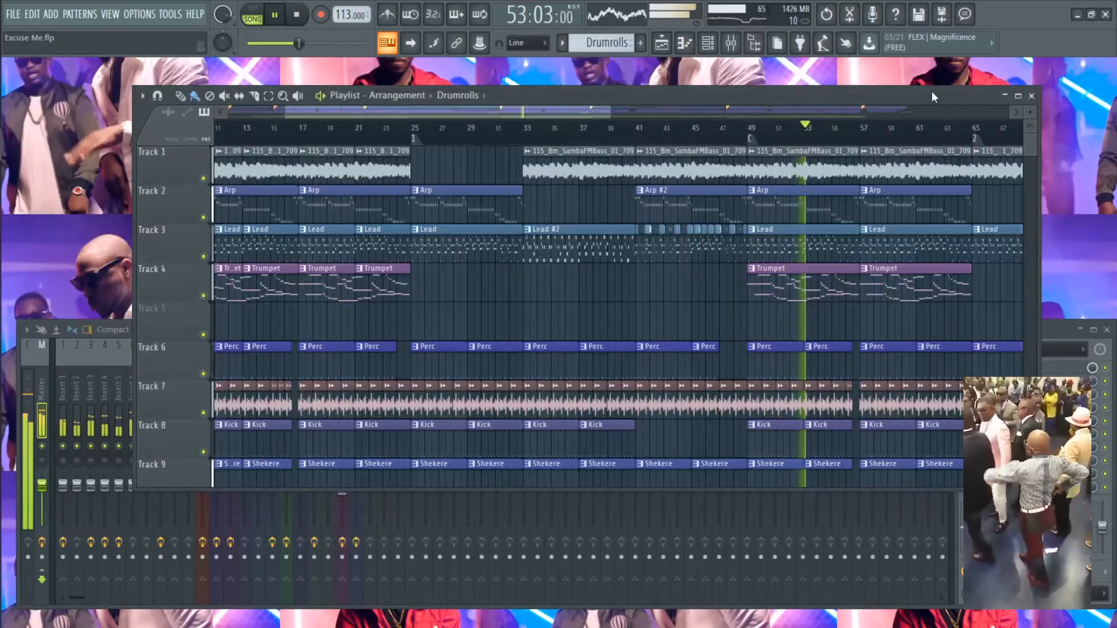
drag(610, 108, 749, 103)
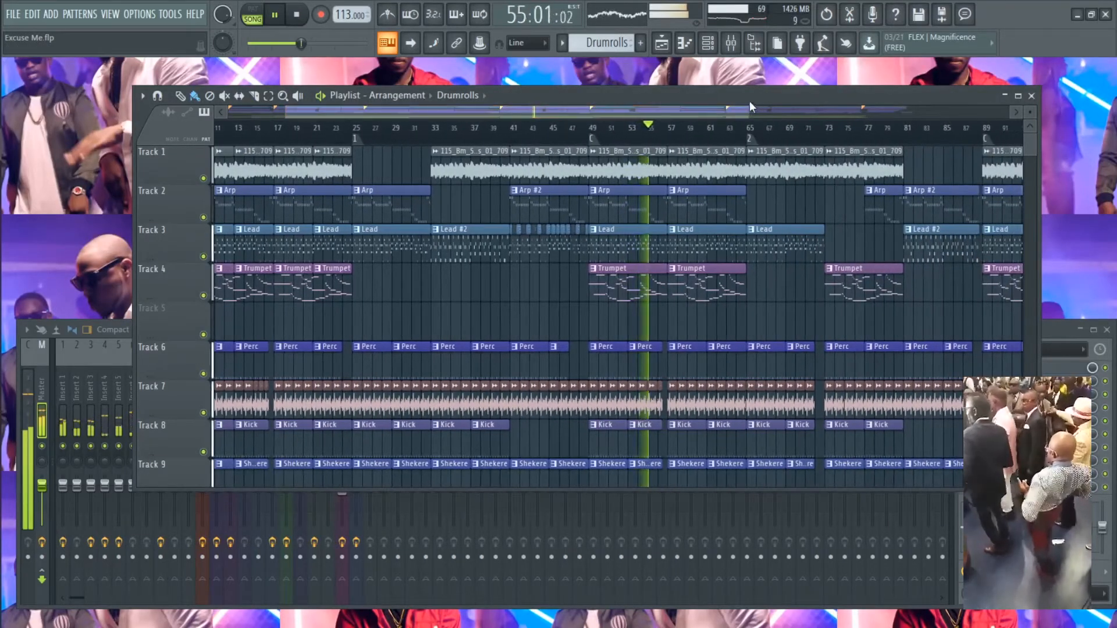
click(605, 42)
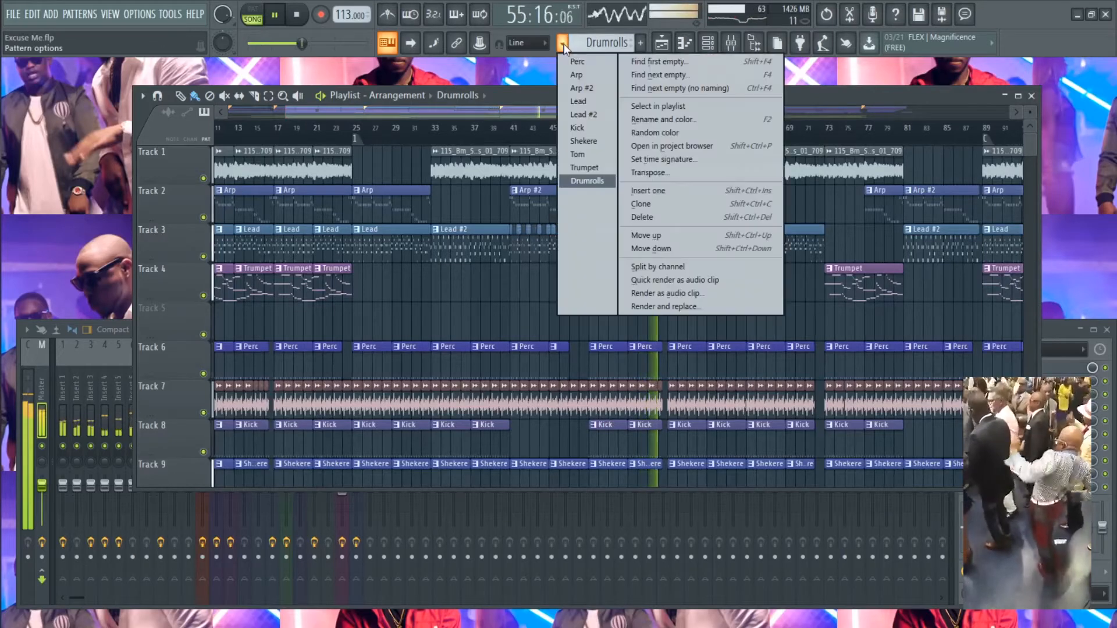
click(607, 39)
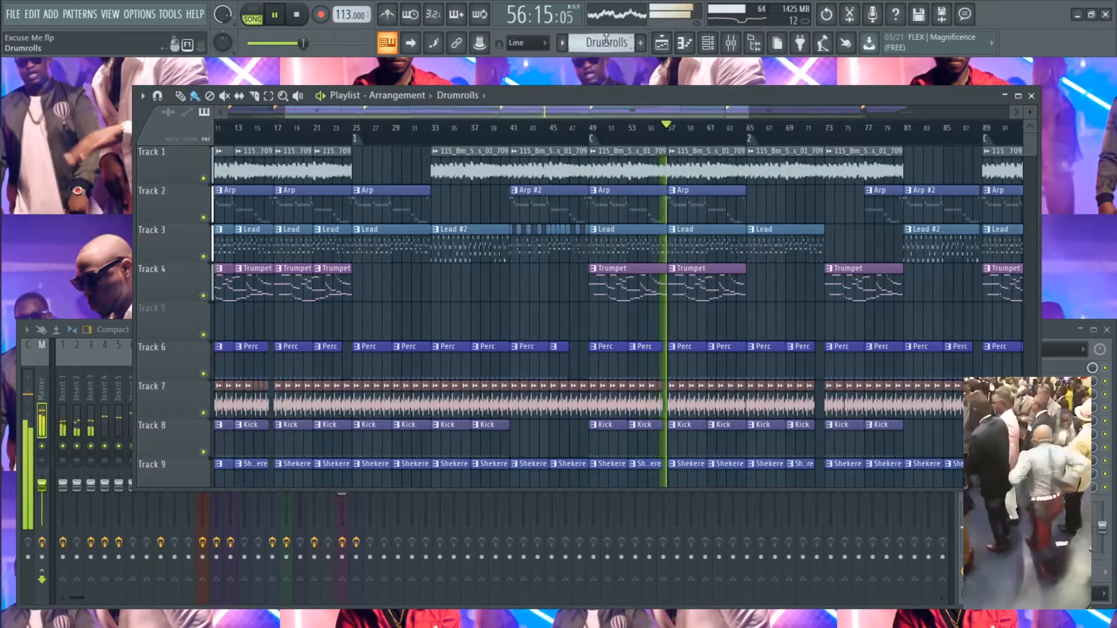
click(565, 44)
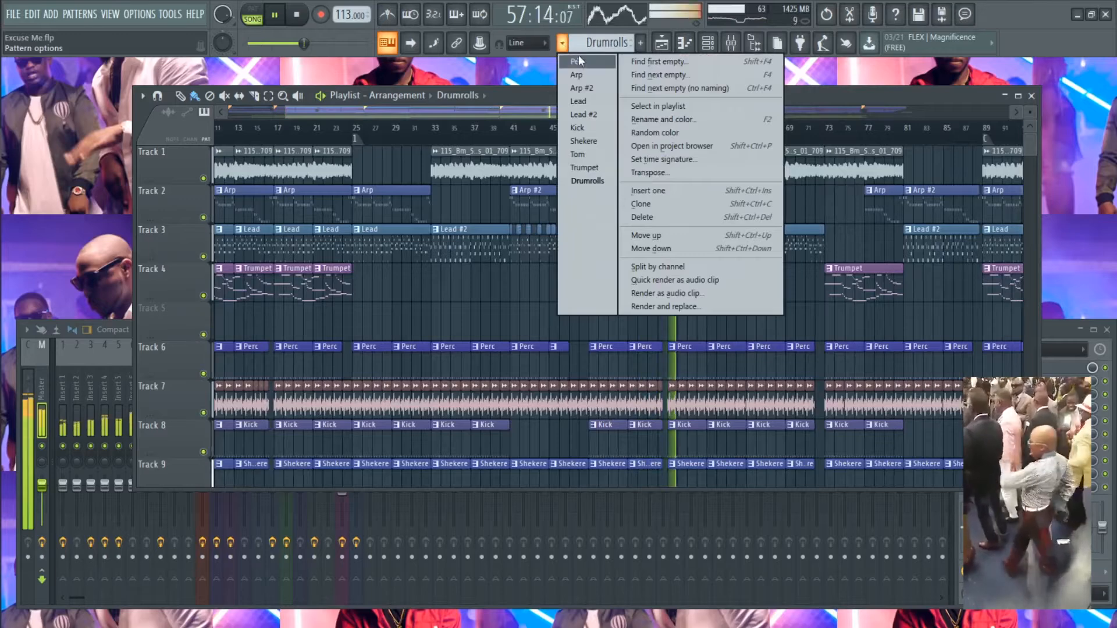
click(584, 137)
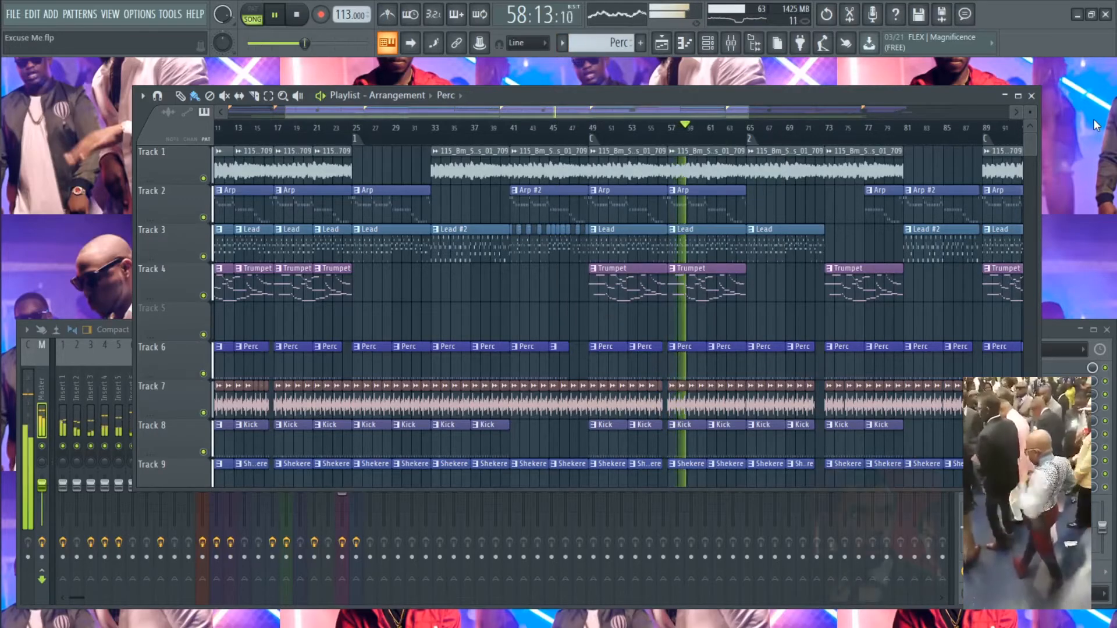
- Examine the arrangement from the melodic tracks through the drum, riser and muted vocal tracks, and pause the song
scroll(780, 307, up, 2)
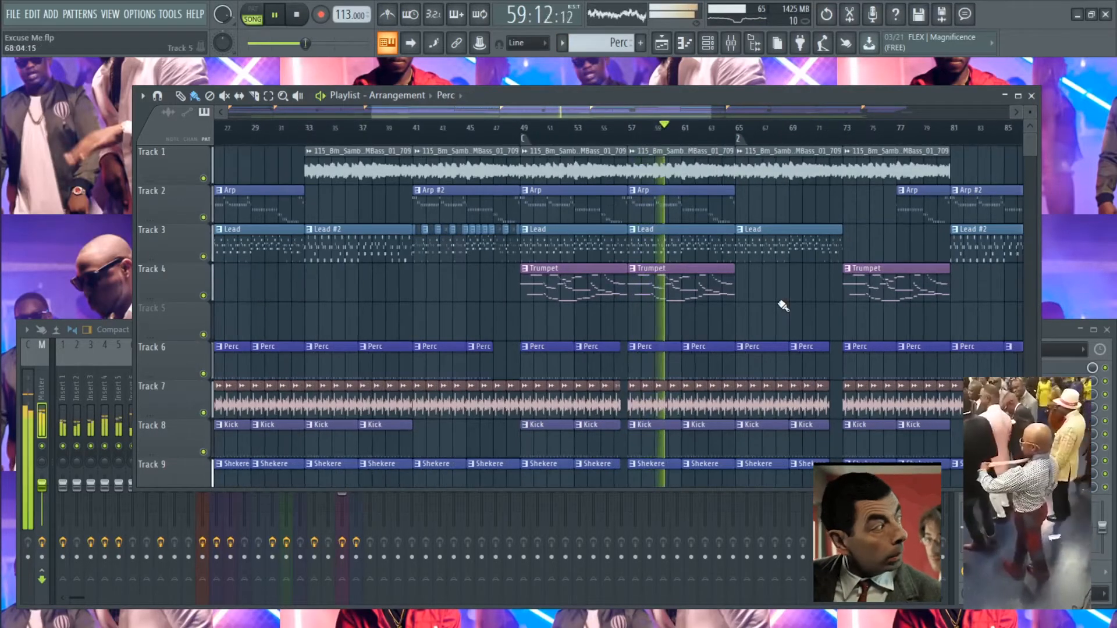
scroll(780, 305, down, 5)
scroll(778, 299, down, 1)
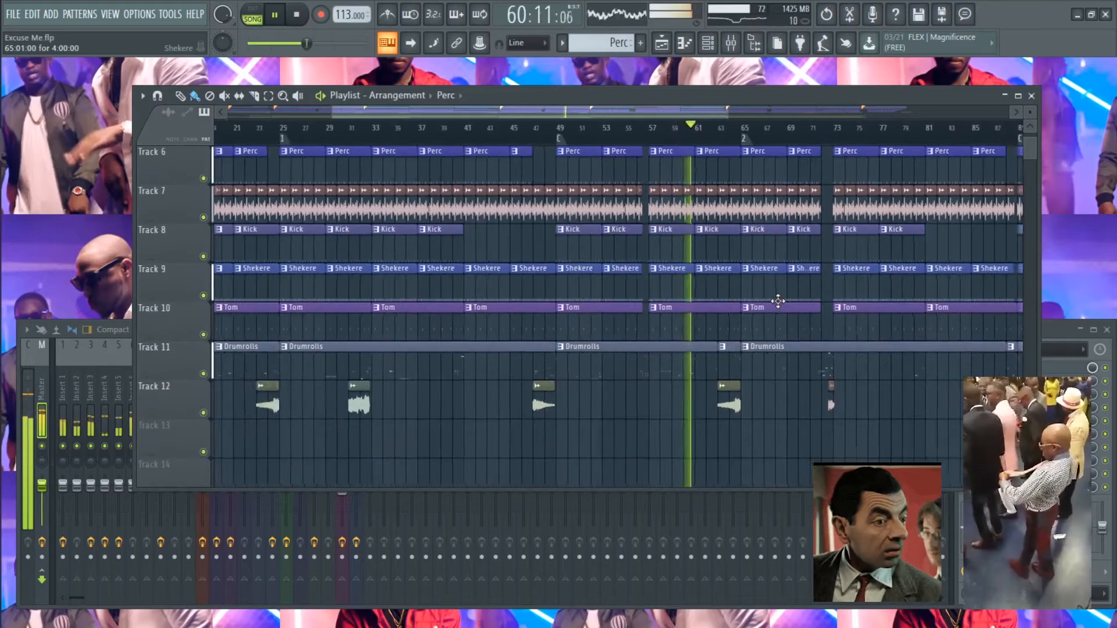
scroll(732, 292, down, 1)
scroll(909, 318, up, 2)
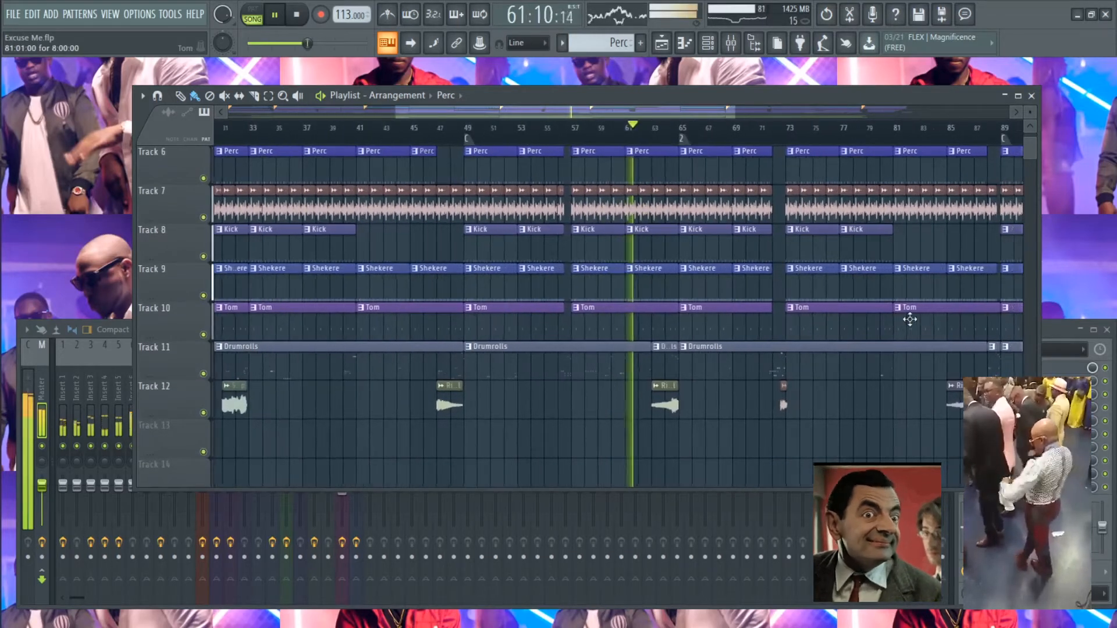
scroll(908, 319, up, 4)
scroll(818, 295, down, 2)
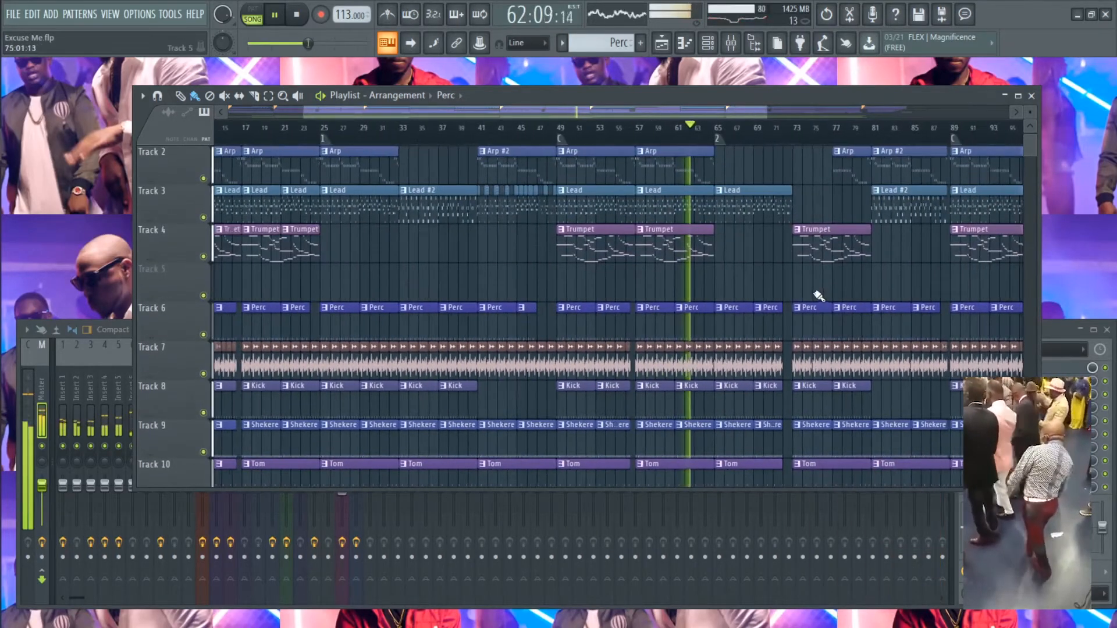
ctrl+right_click(747, 278)
scroll(858, 366, up, 2)
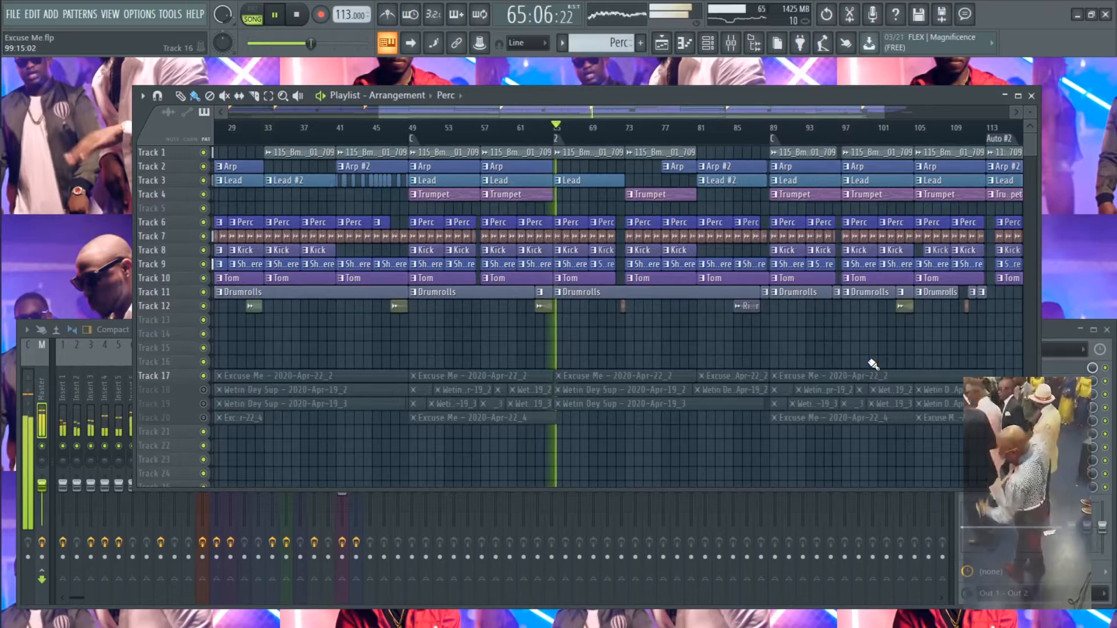
key(space)
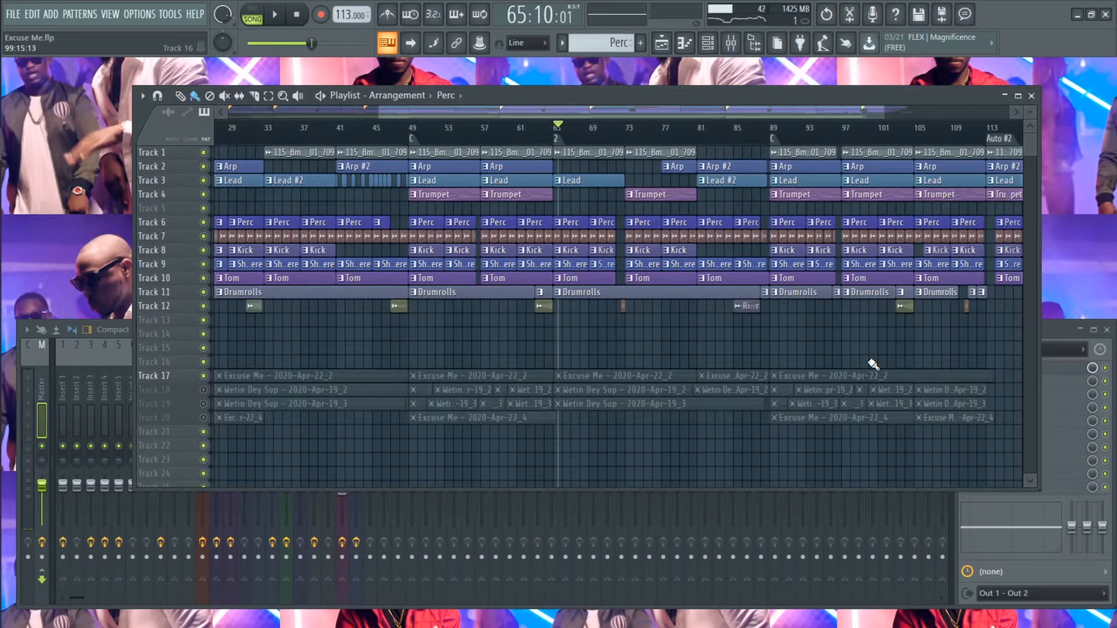
- Close the Playlist and audition the Perc pattern in the channel rack with playback set to pattern mode
click(1032, 96)
click(562, 43)
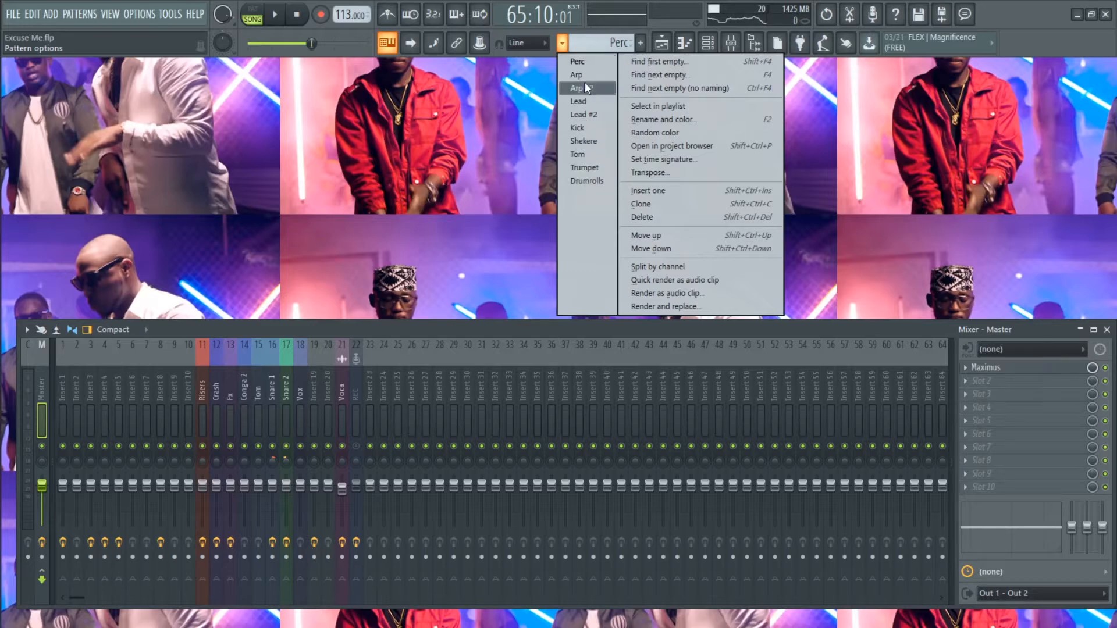
click(585, 60)
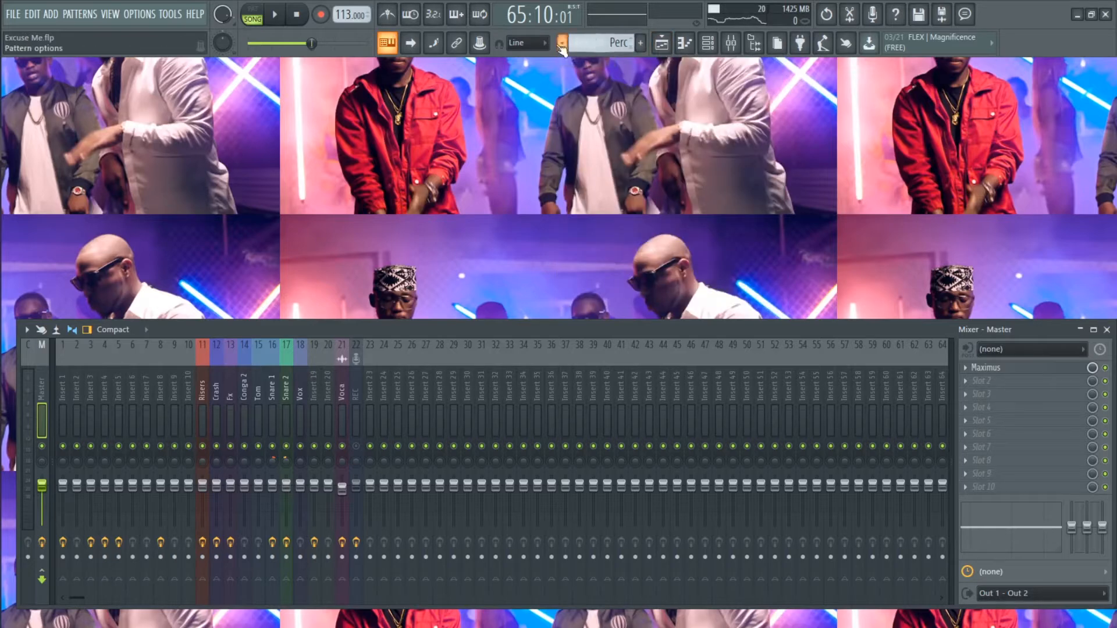
key(F5)
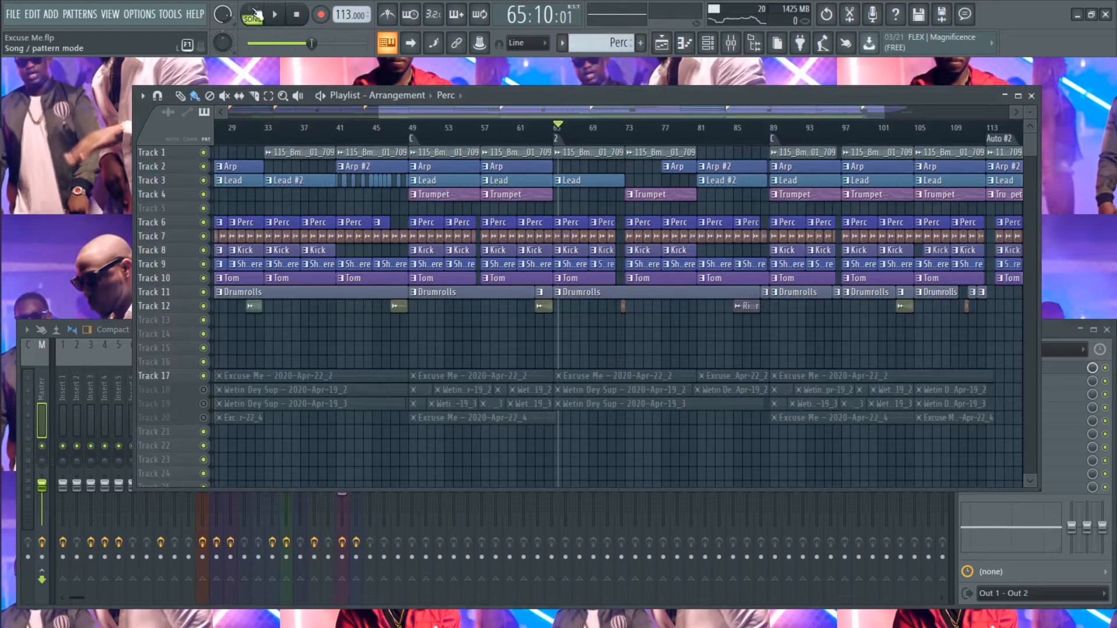
click(1032, 96)
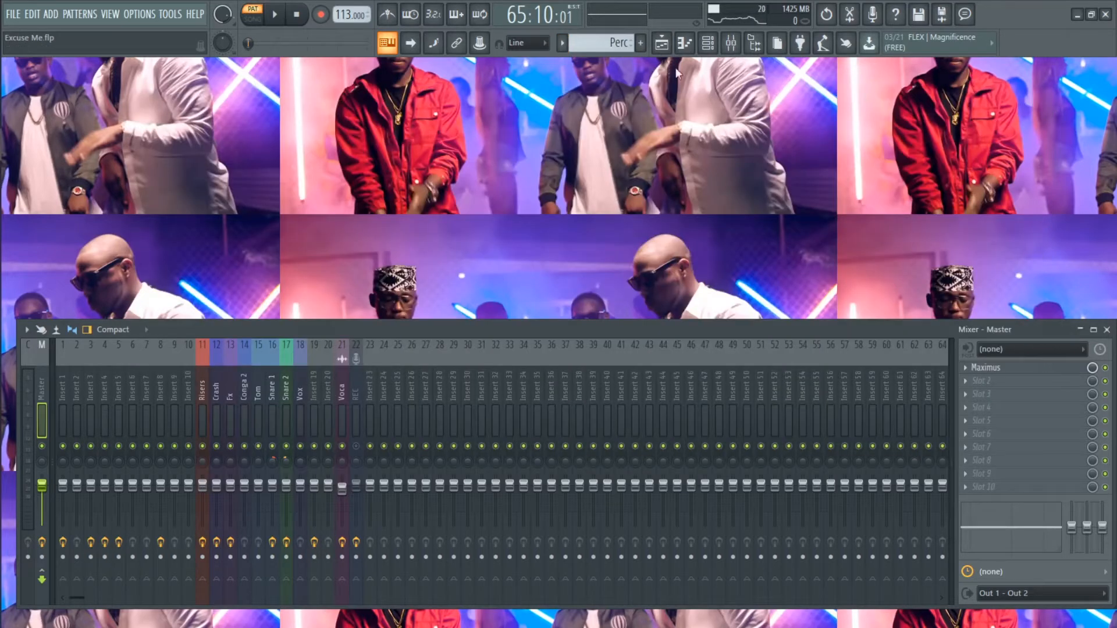
click(708, 45)
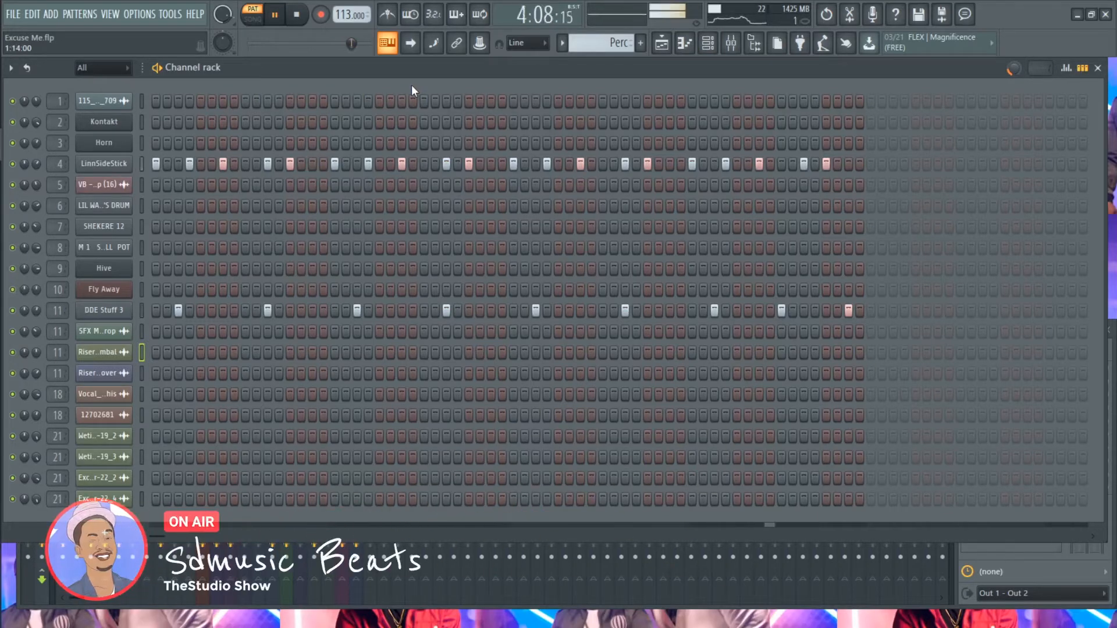
key(space)
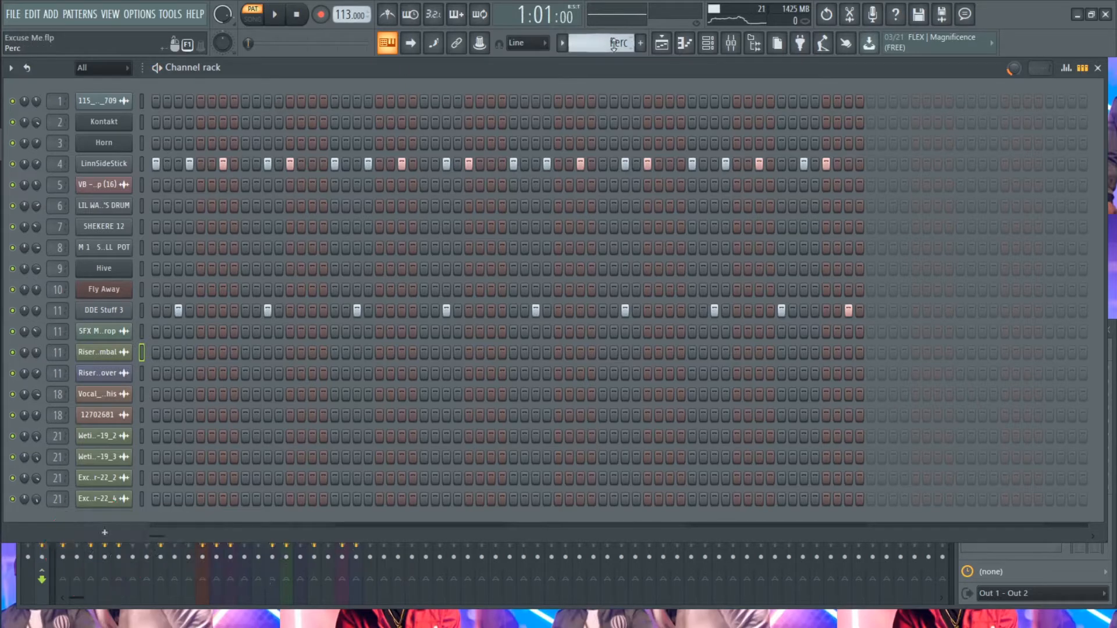
- Select the Arp pattern and play its Kontakt notes in the piano roll with the whole melody in view
scroll(614, 46, down, 1)
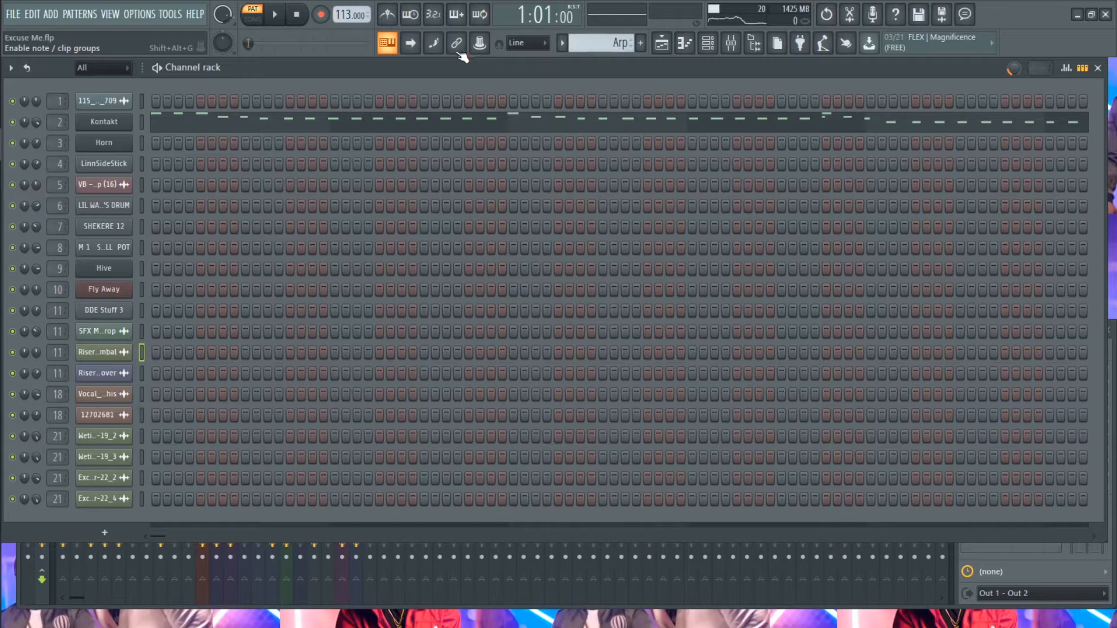
click(222, 125)
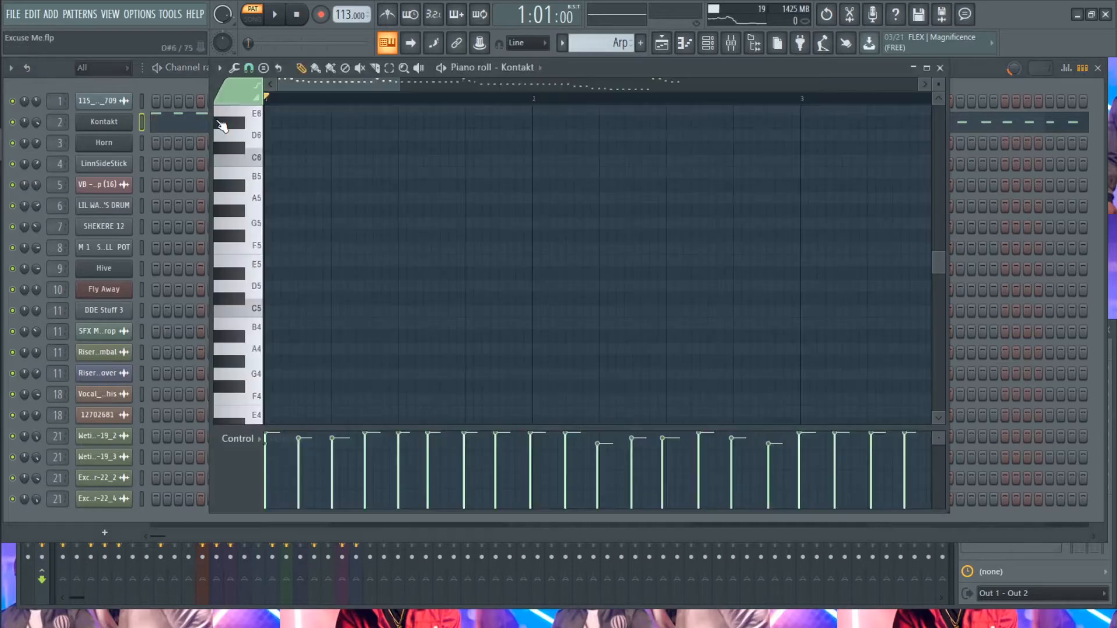
scroll(329, 140, down, 3)
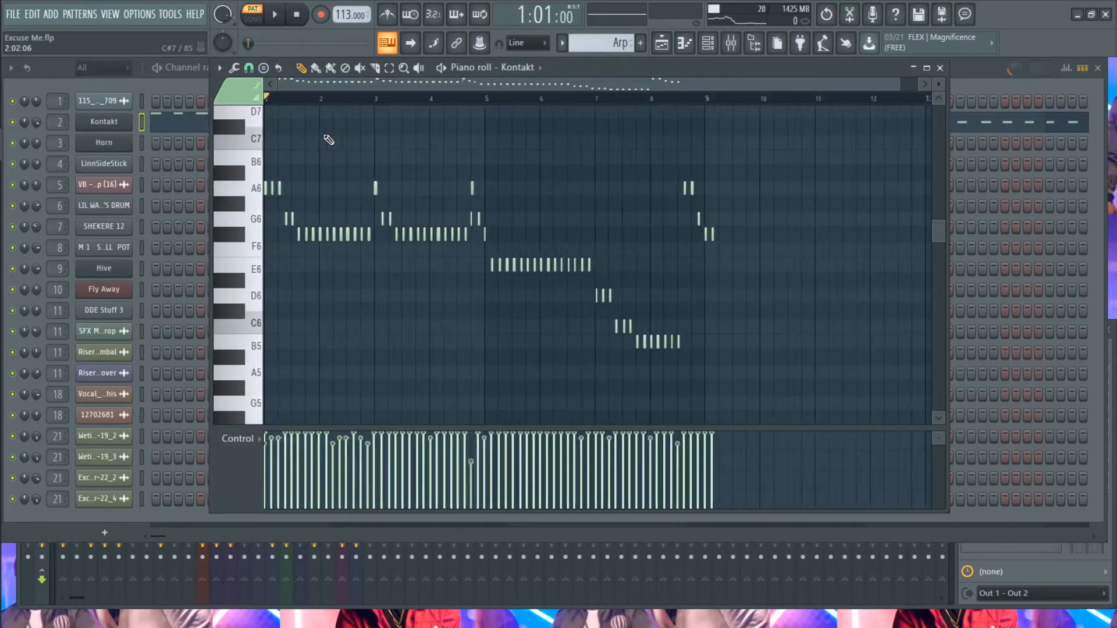
key(space)
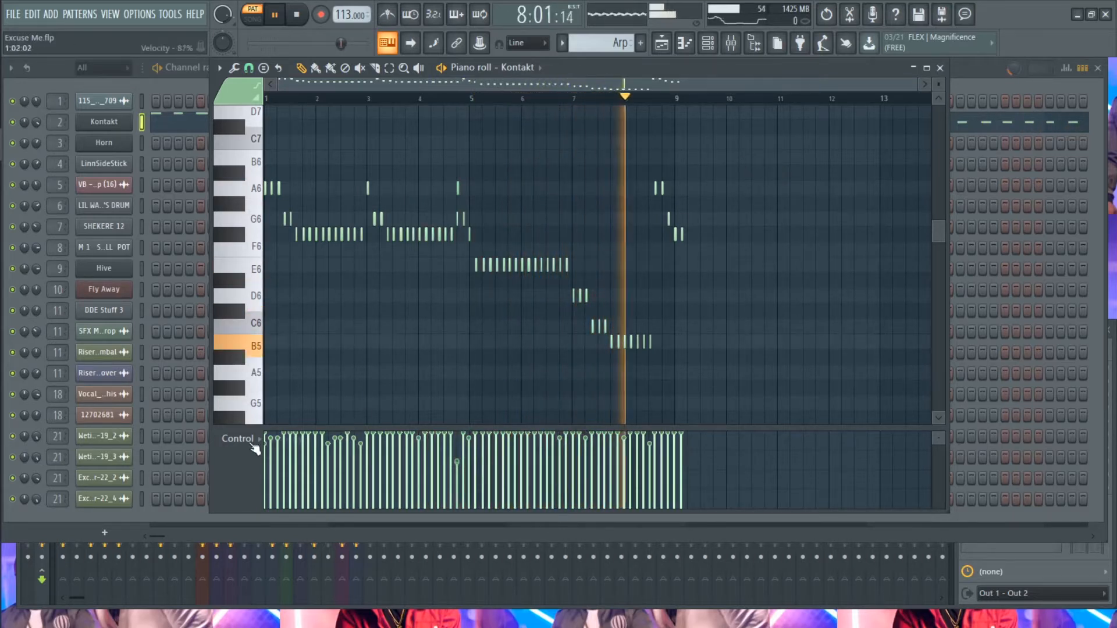
key(space)
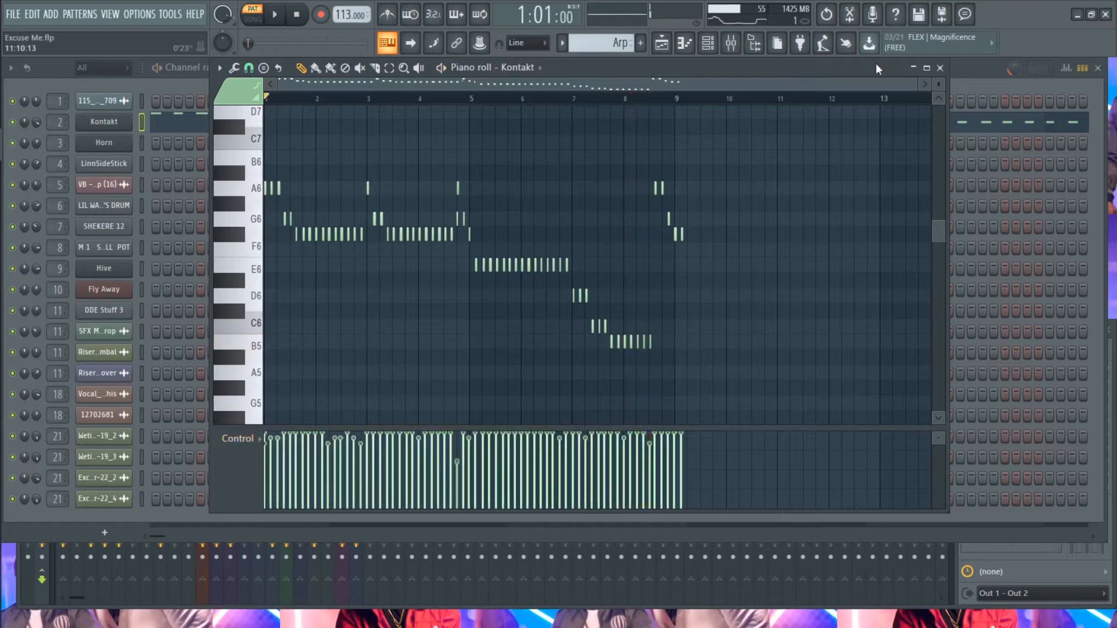
click(940, 68)
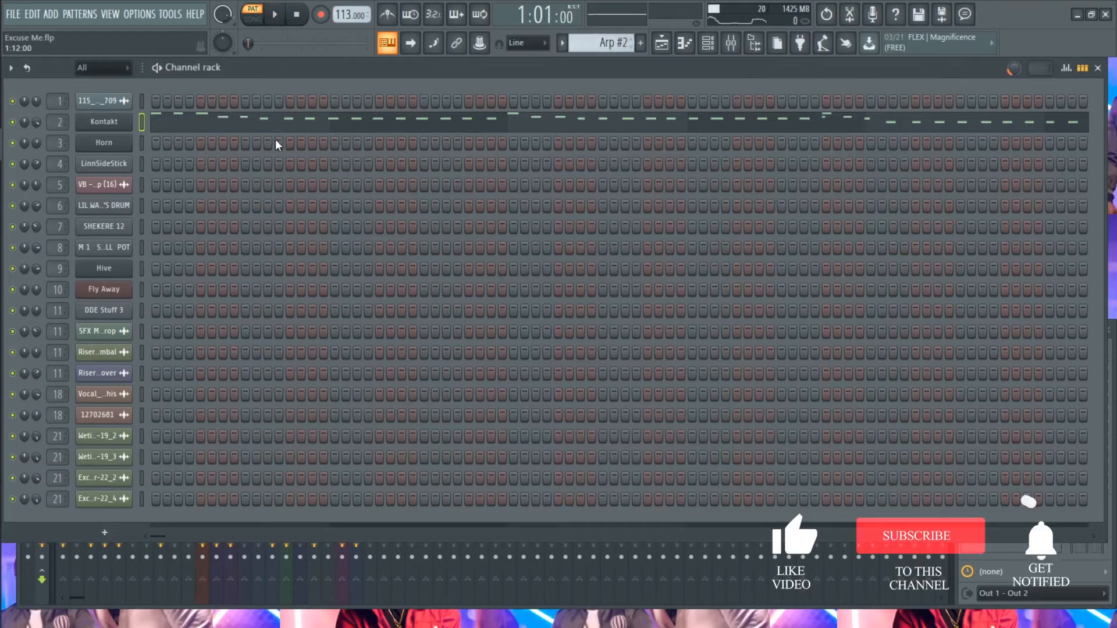
- Play the Kontakt notes of the Arp #2 pattern in the piano roll, then close it and stop playback
click(232, 127)
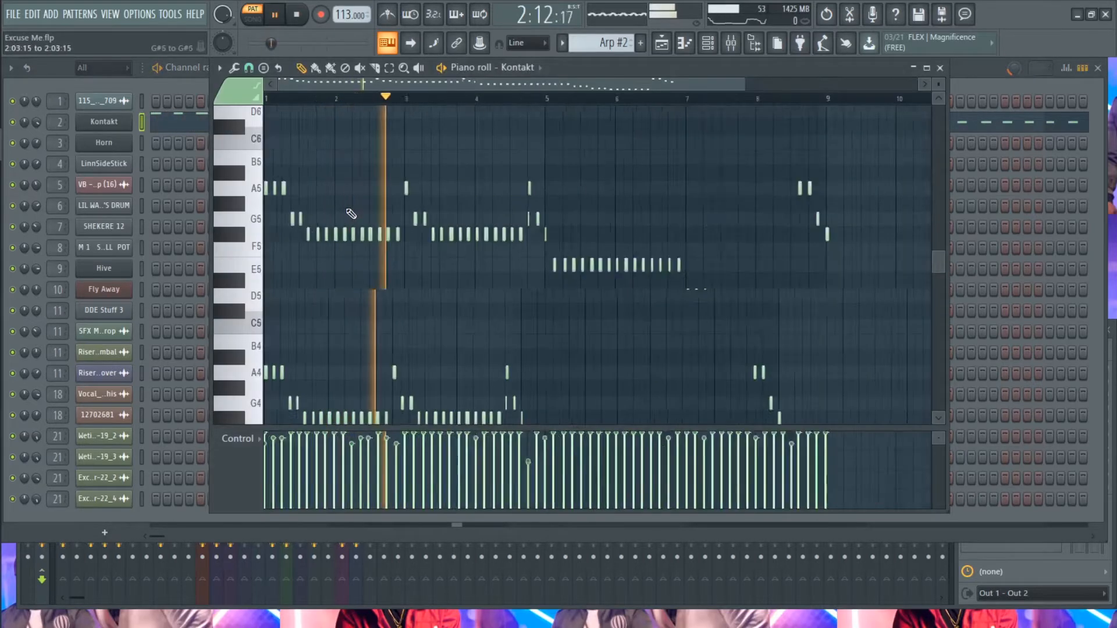
key(space)
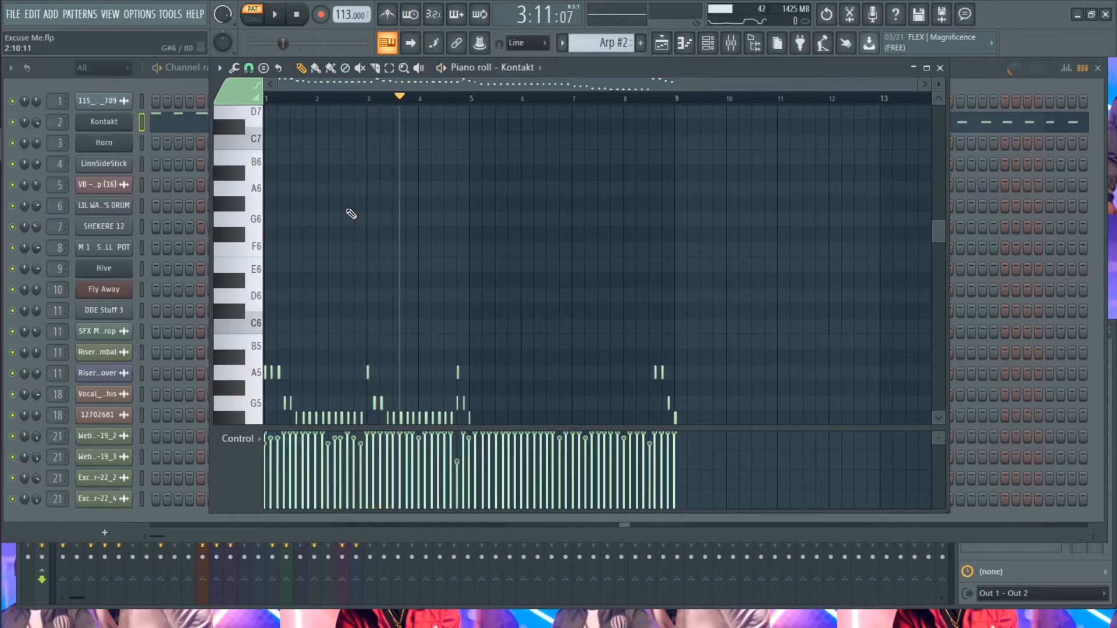
key(space)
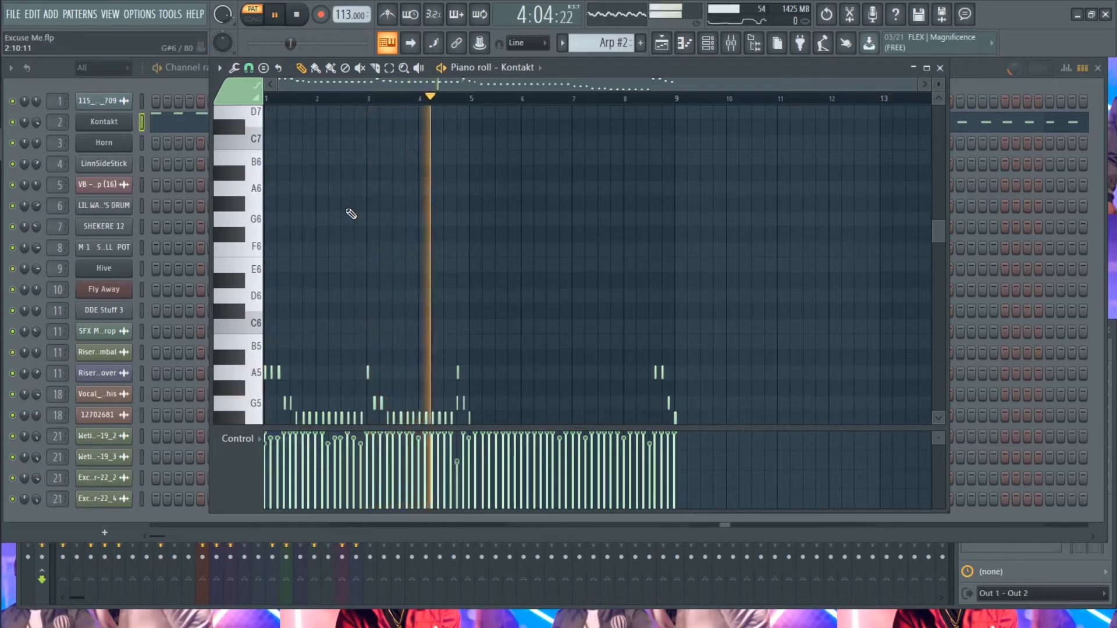
scroll(420, 279, down, 4)
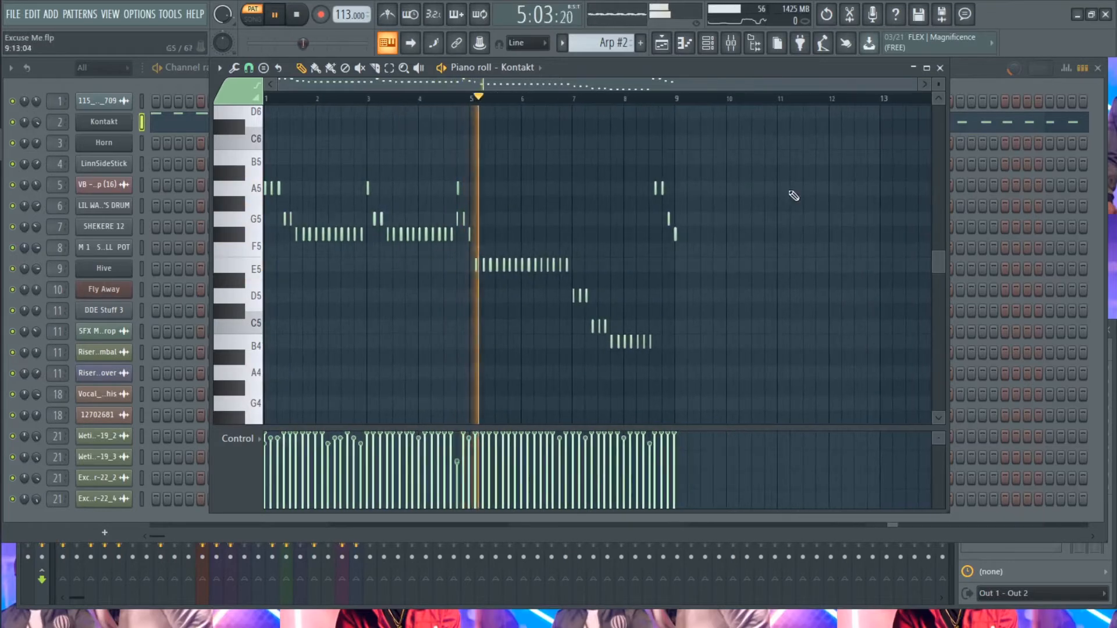
click(940, 68)
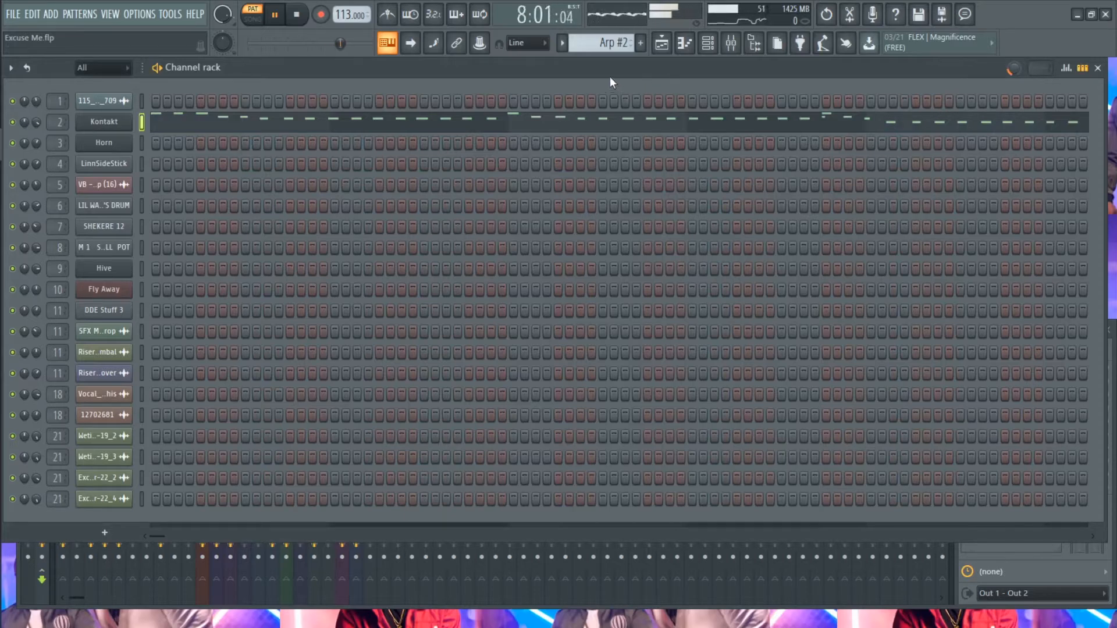
key(space)
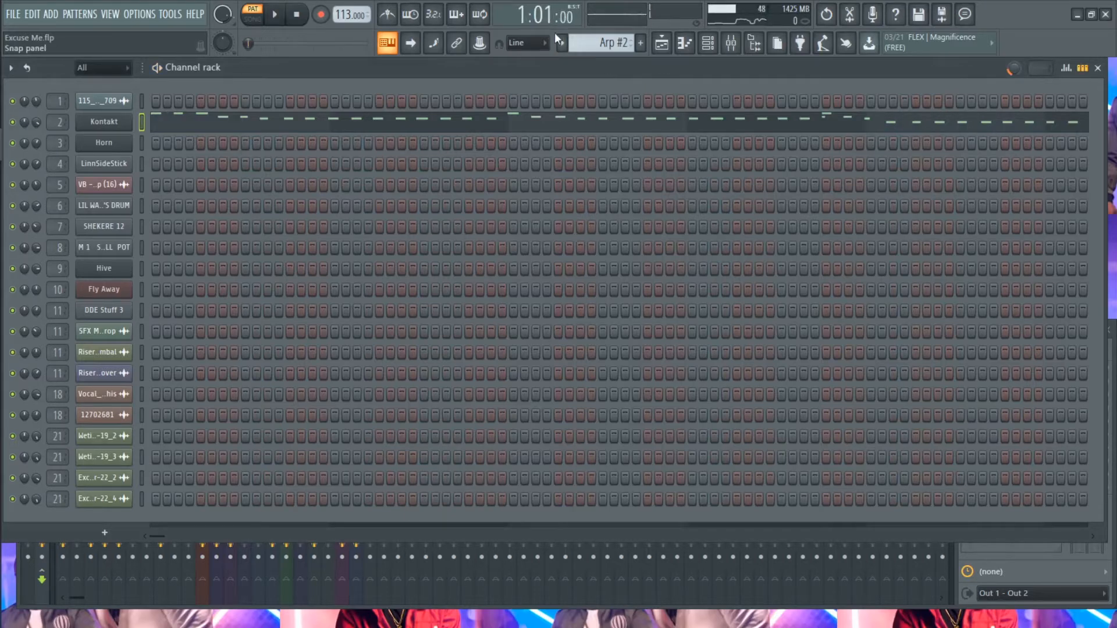
- Select the Lead pattern and open the Horn channel's synth settings
click(562, 42)
click(583, 99)
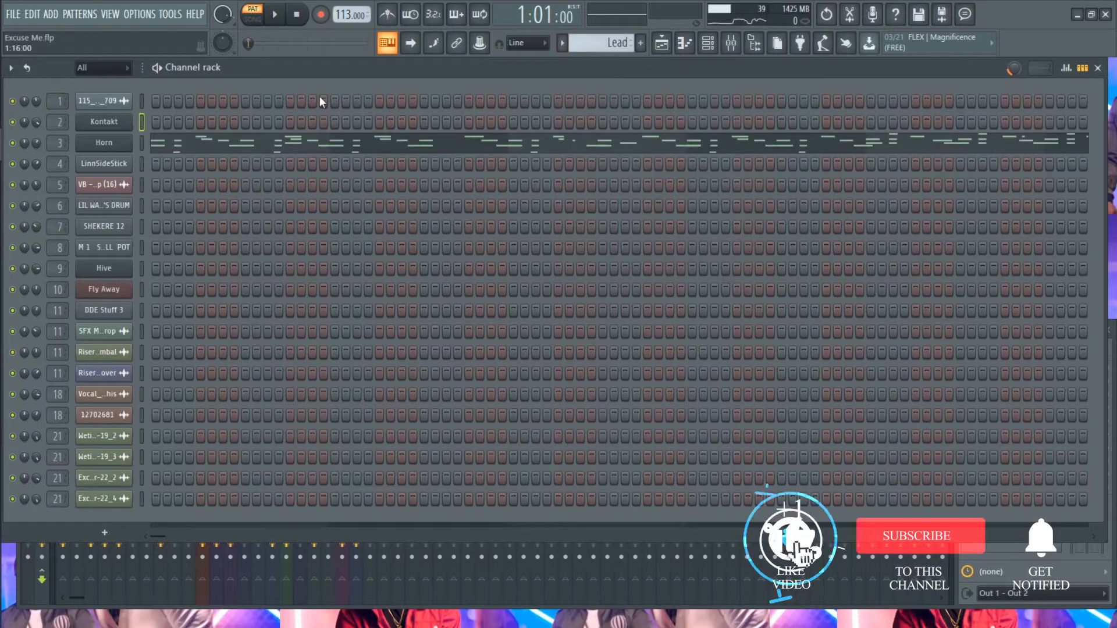
click(105, 144)
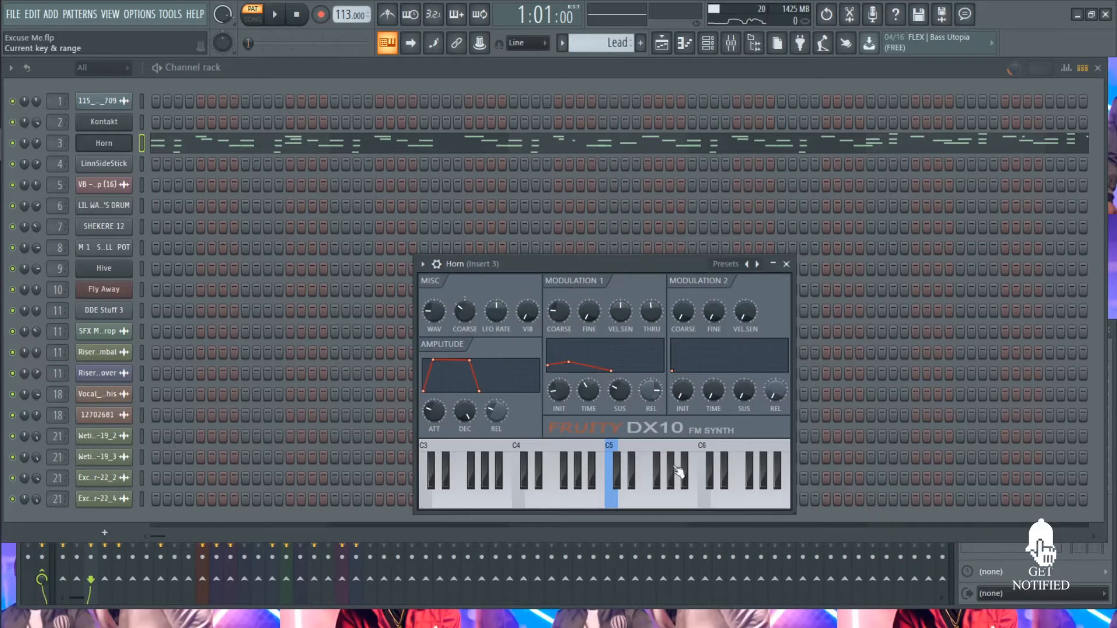
- Play the Lead pattern's Horn notes in the piano roll while viewing their release and other control levels, then stop and close it
click(443, 143)
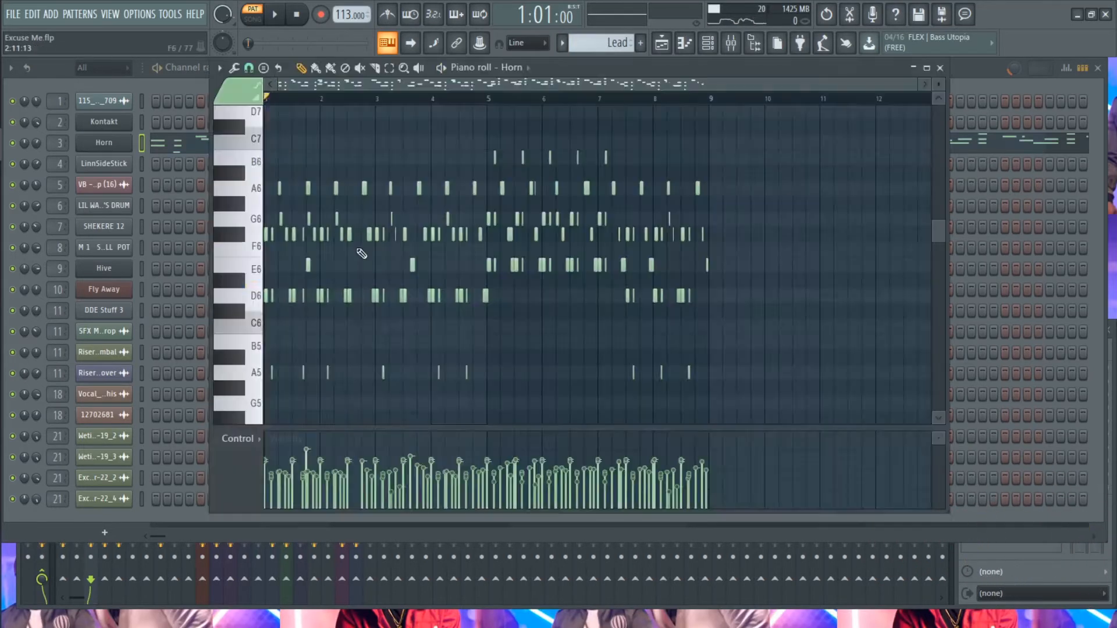
key(space)
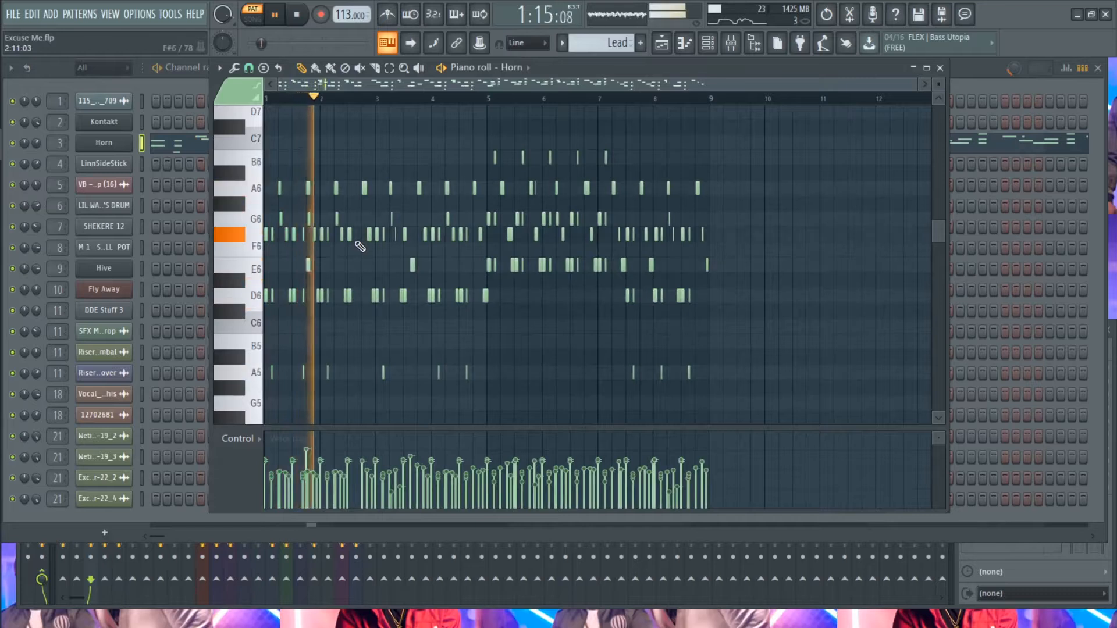
scroll(242, 445, down, 1)
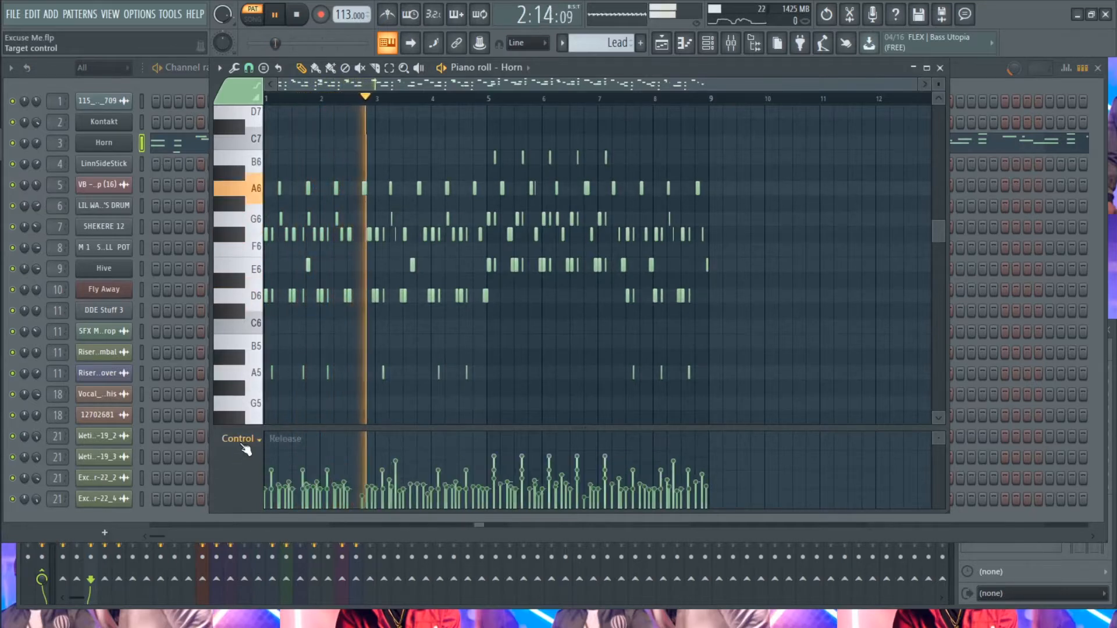
scroll(246, 450, down, 1)
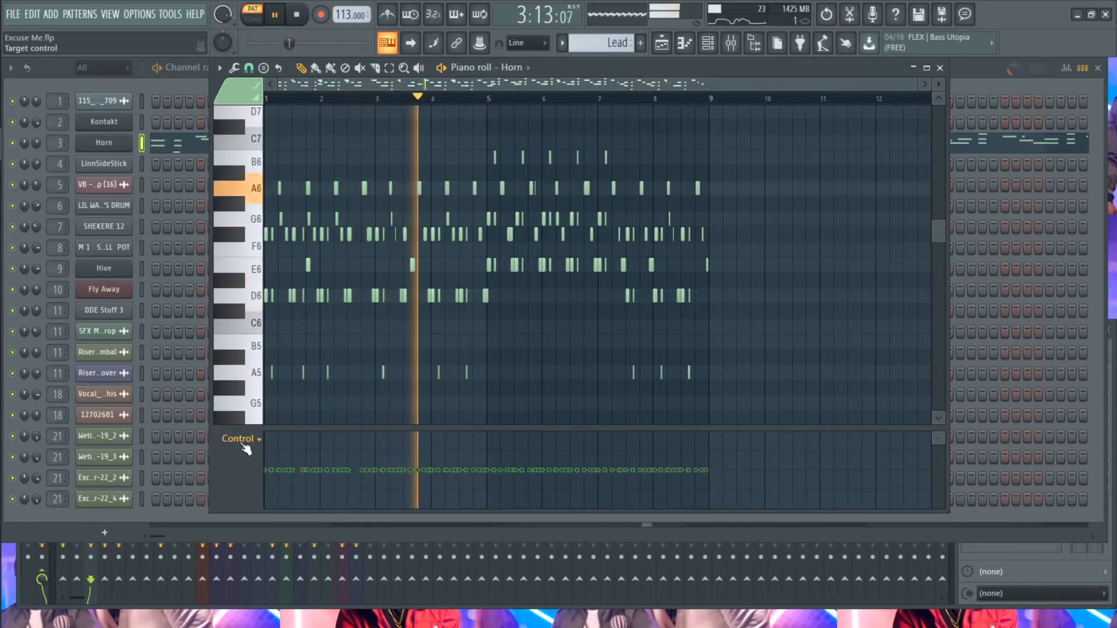
scroll(246, 449, up, 1)
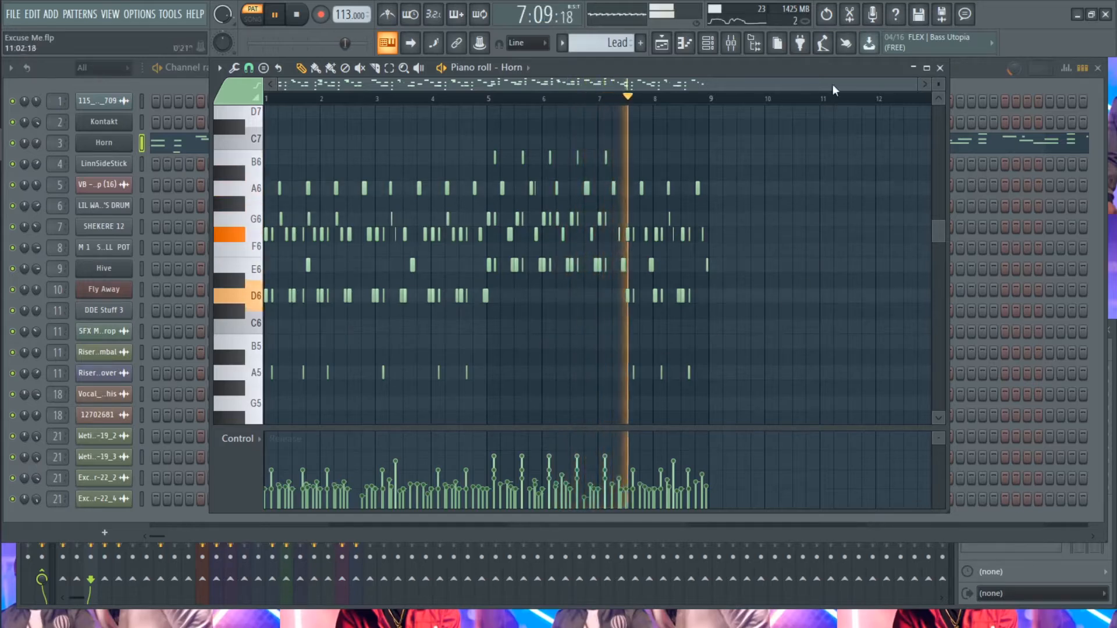
key(space)
click(940, 68)
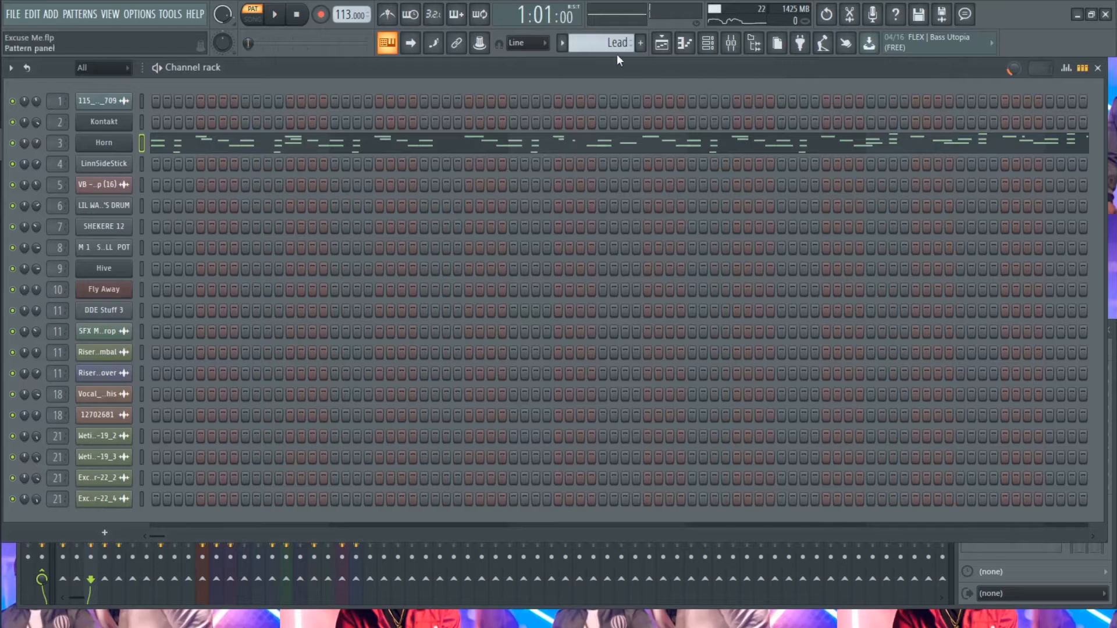
- Select the Lead #2 pattern and play its Horn notes in the piano roll, then stop playback and close the roll
click(563, 45)
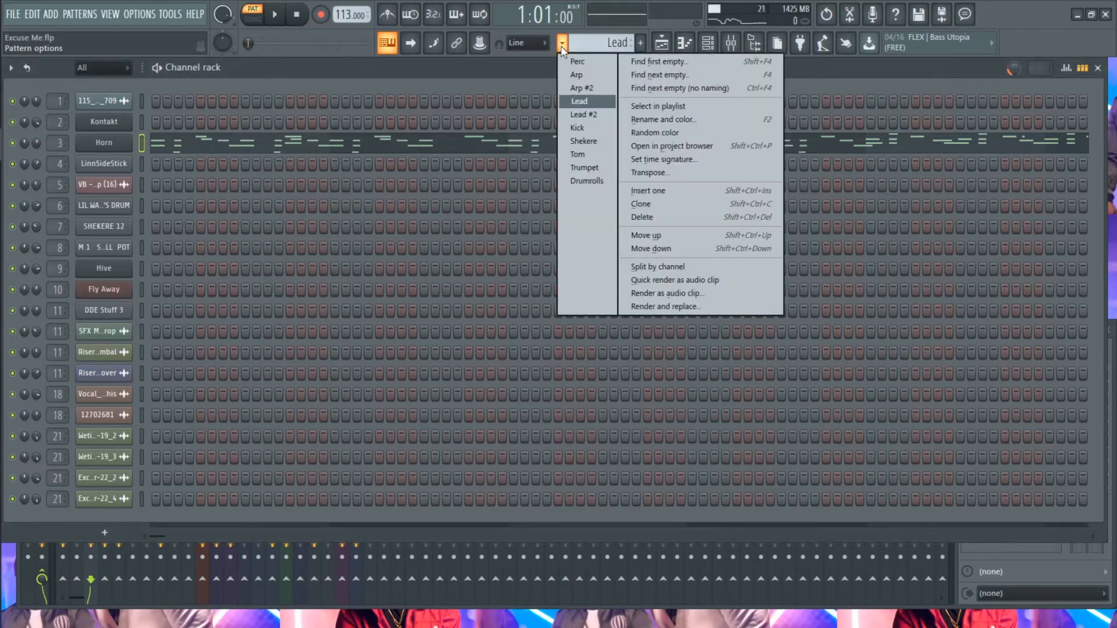
click(584, 115)
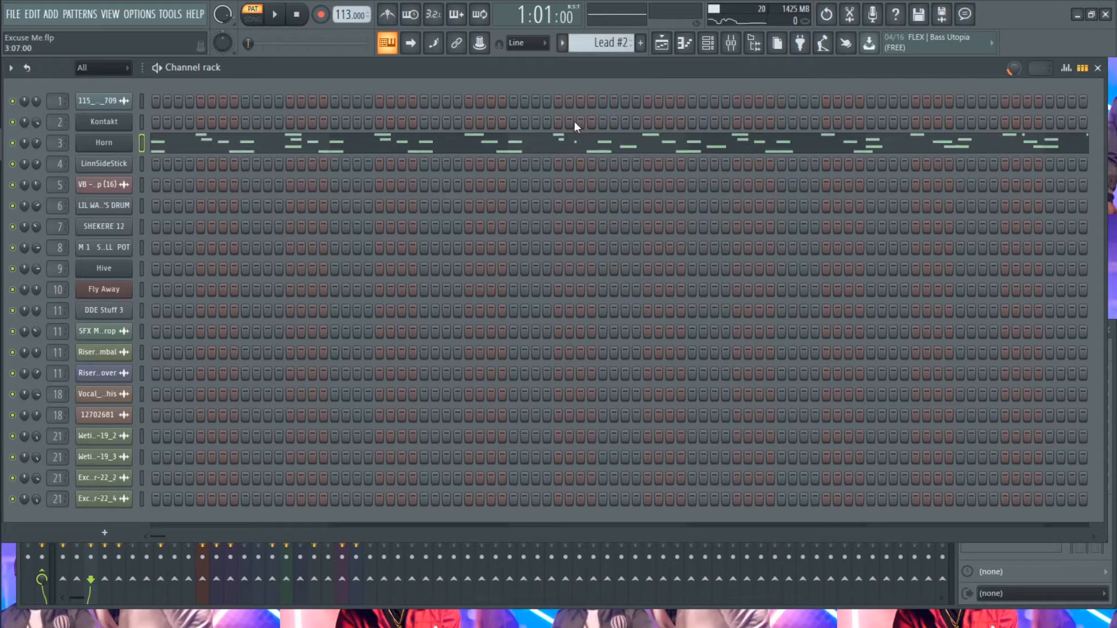
key(space)
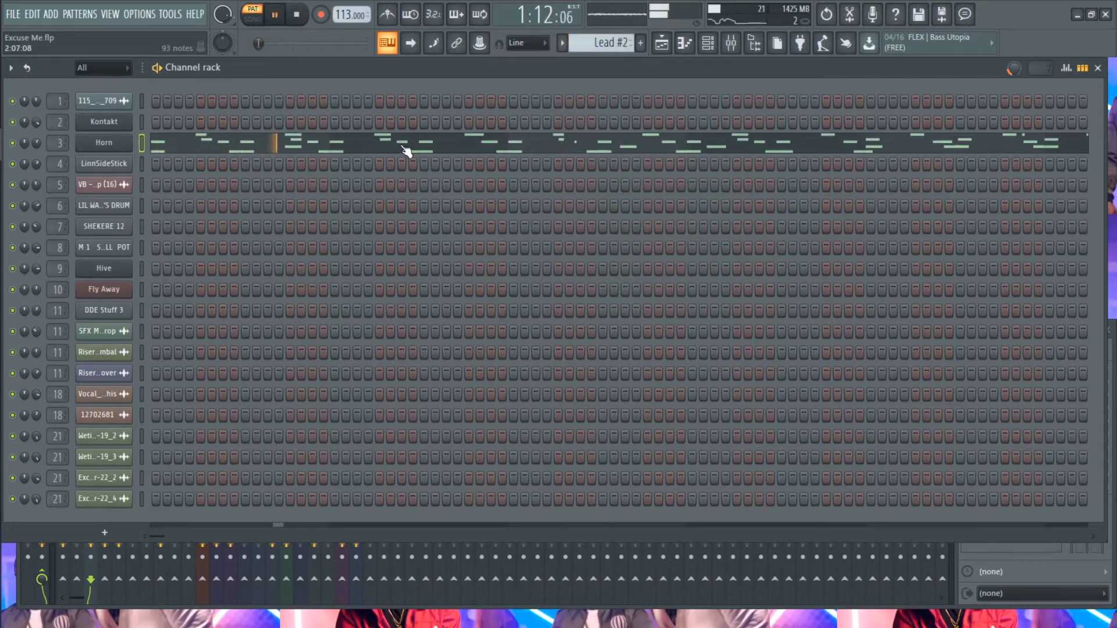
click(405, 150)
scroll(405, 152, up, 1)
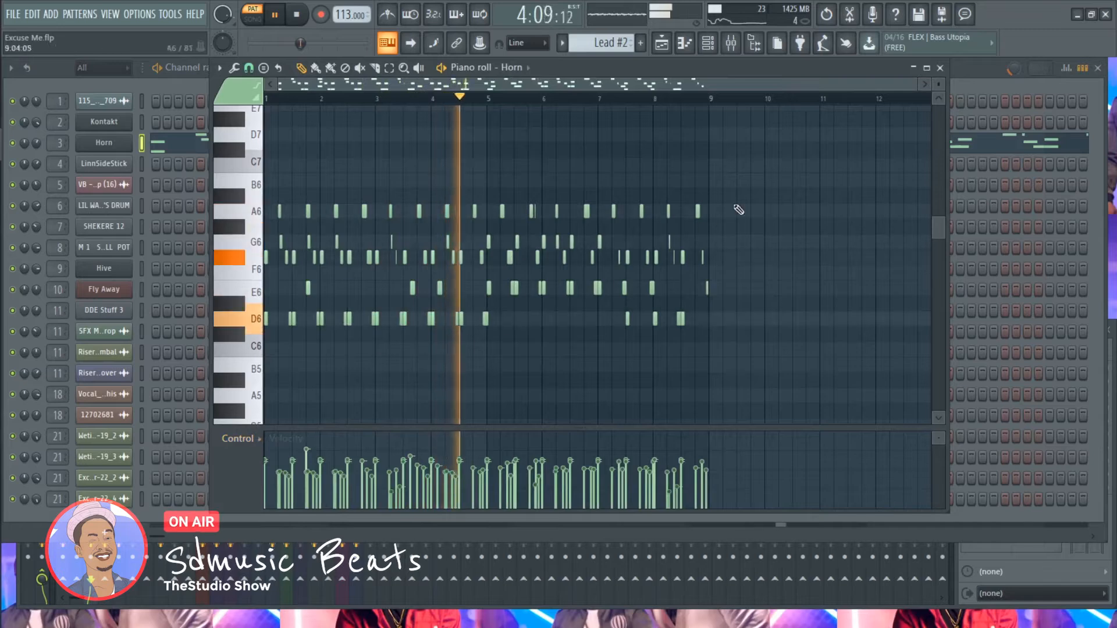
key(space)
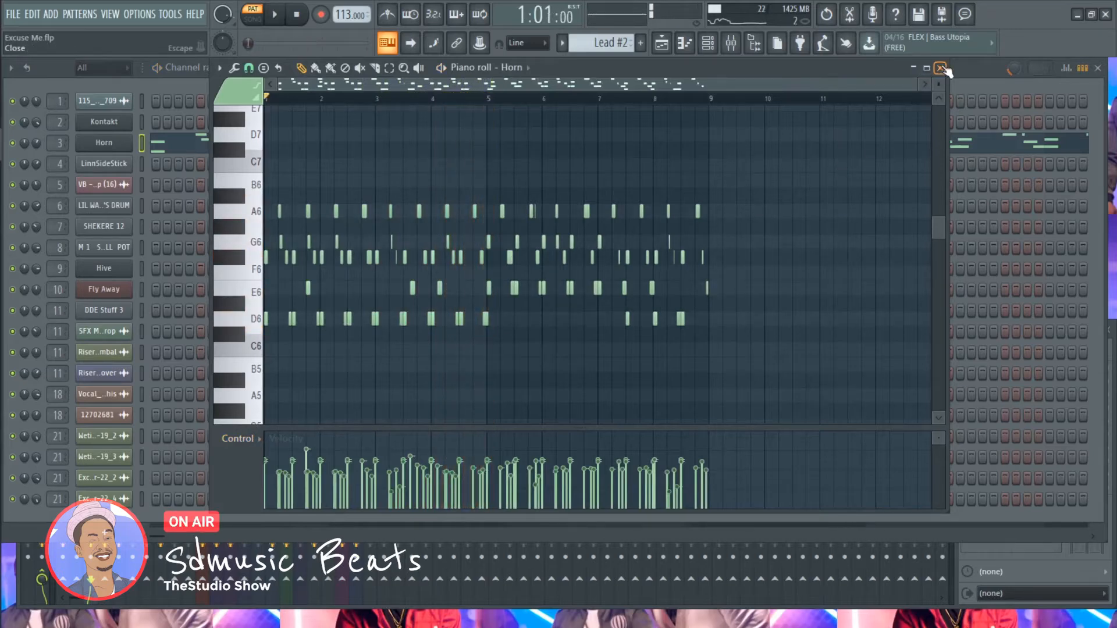
click(941, 68)
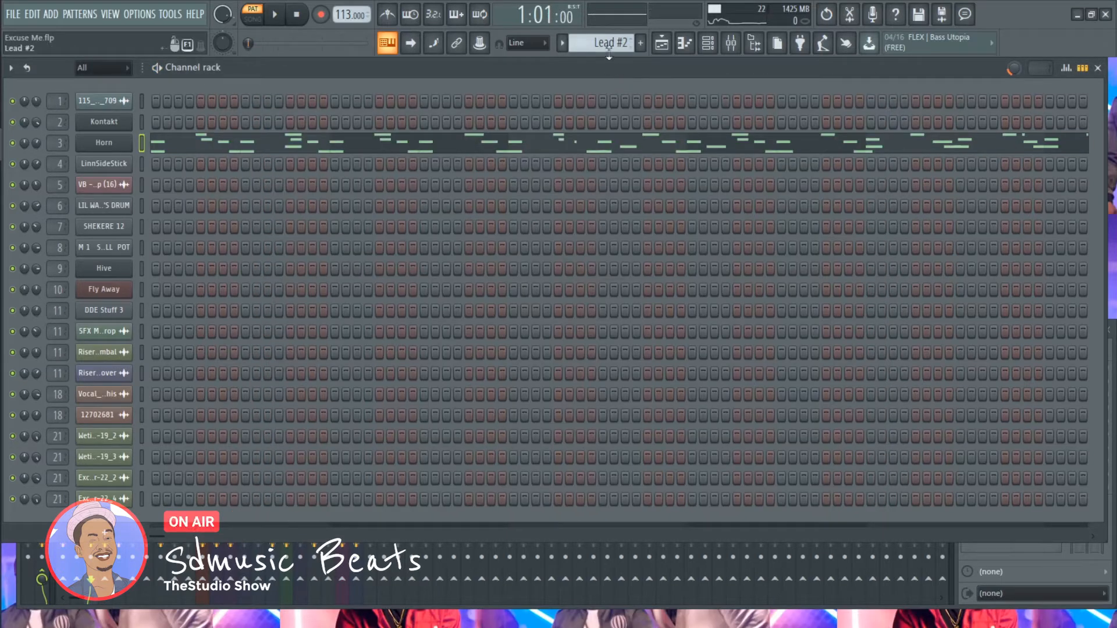
- Select the Kick pattern, glance at its drum channel's piano roll, and start playback in the channel rack
scroll(603, 44, down, 1)
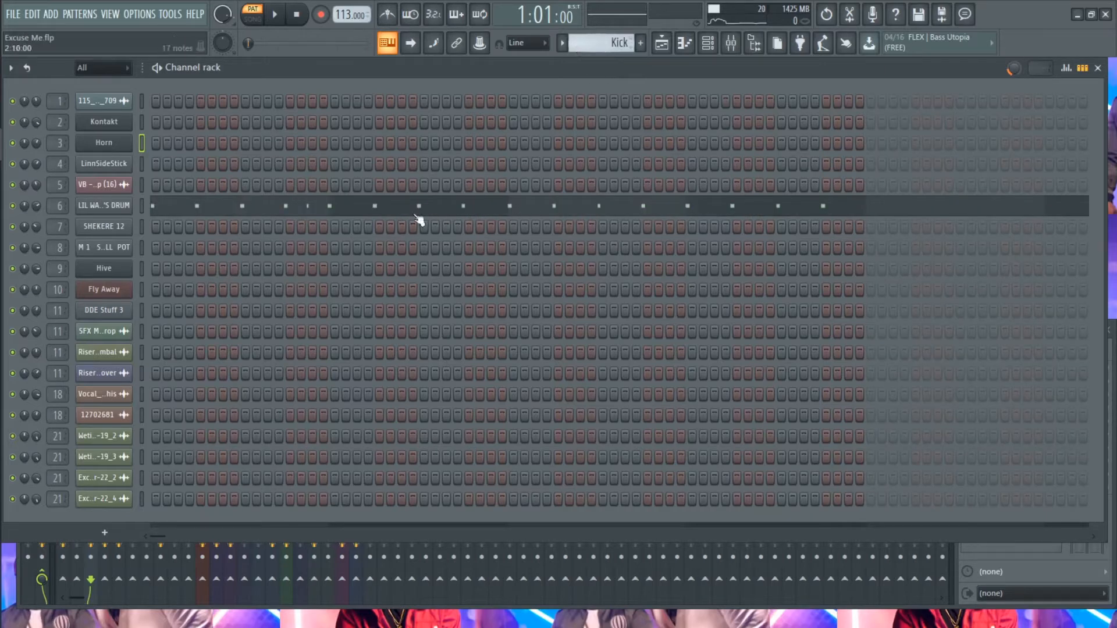
click(242, 208)
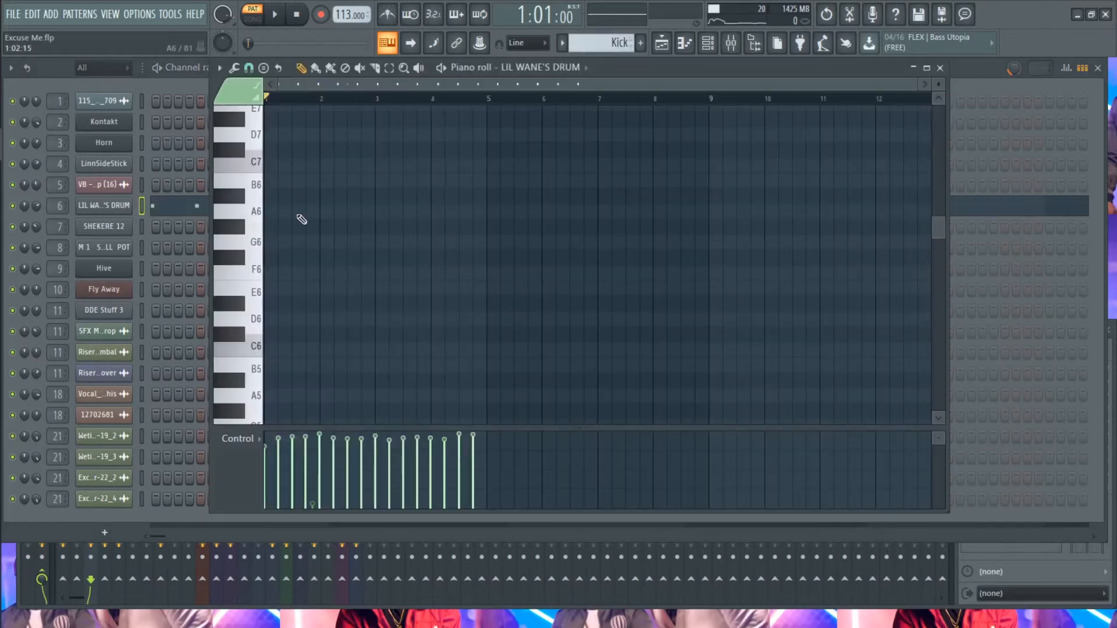
ctrl+right_click(348, 230)
key(Escape)
key(space)
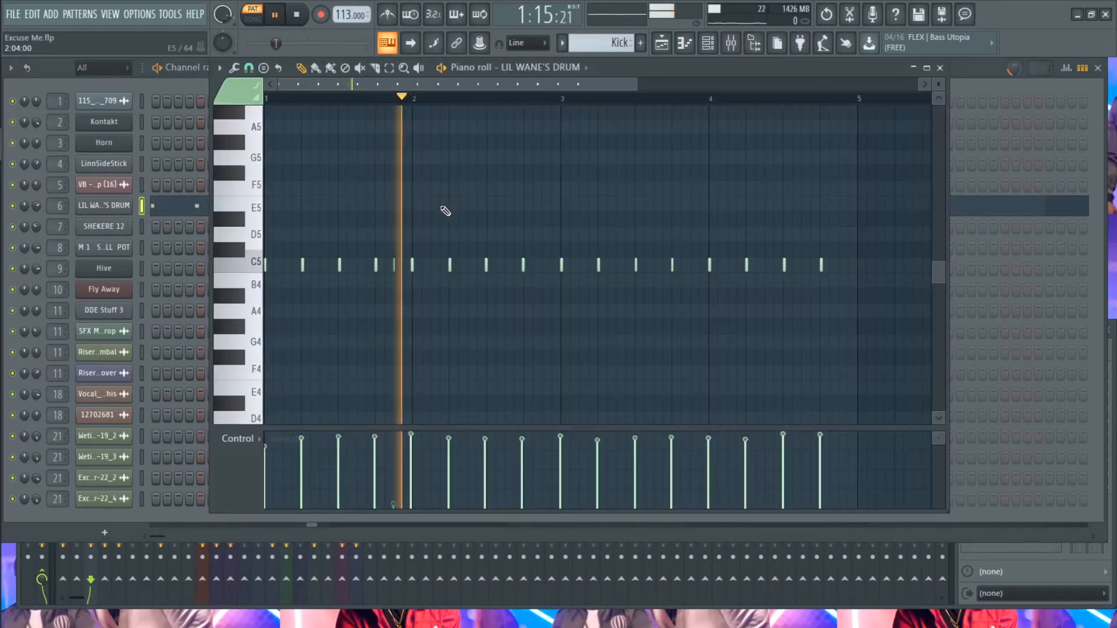
- Examine the Kick pattern's LIL WANE'S DRUM notes in the piano roll during playback, then stop and close it
click(446, 212)
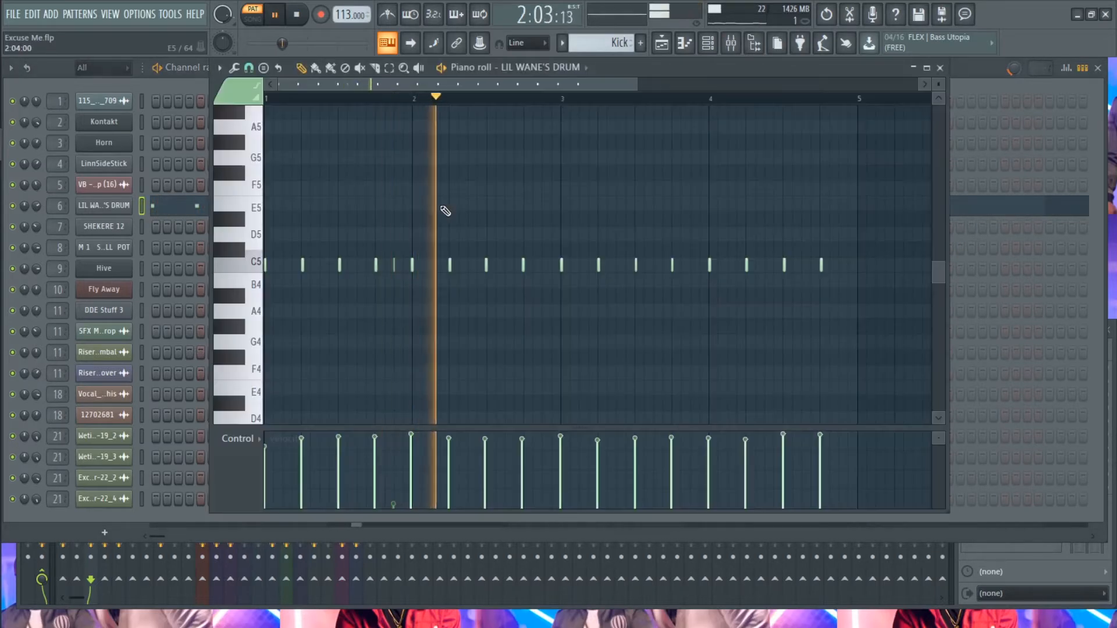
scroll(384, 210, up, 6)
scroll(384, 206, down, 7)
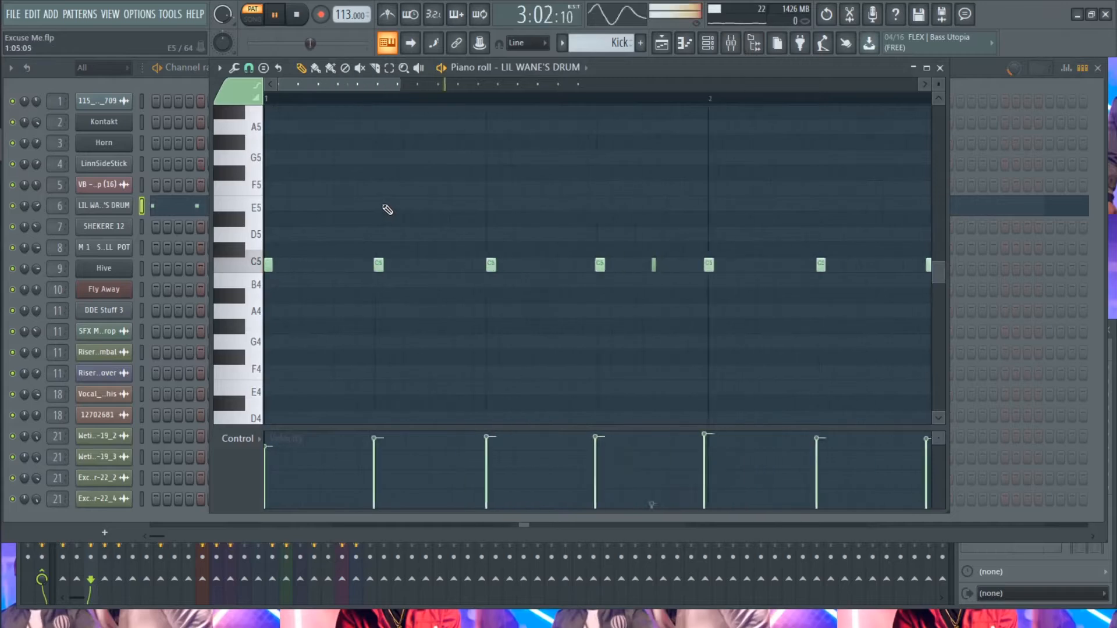
scroll(387, 210, down, 1)
key(space)
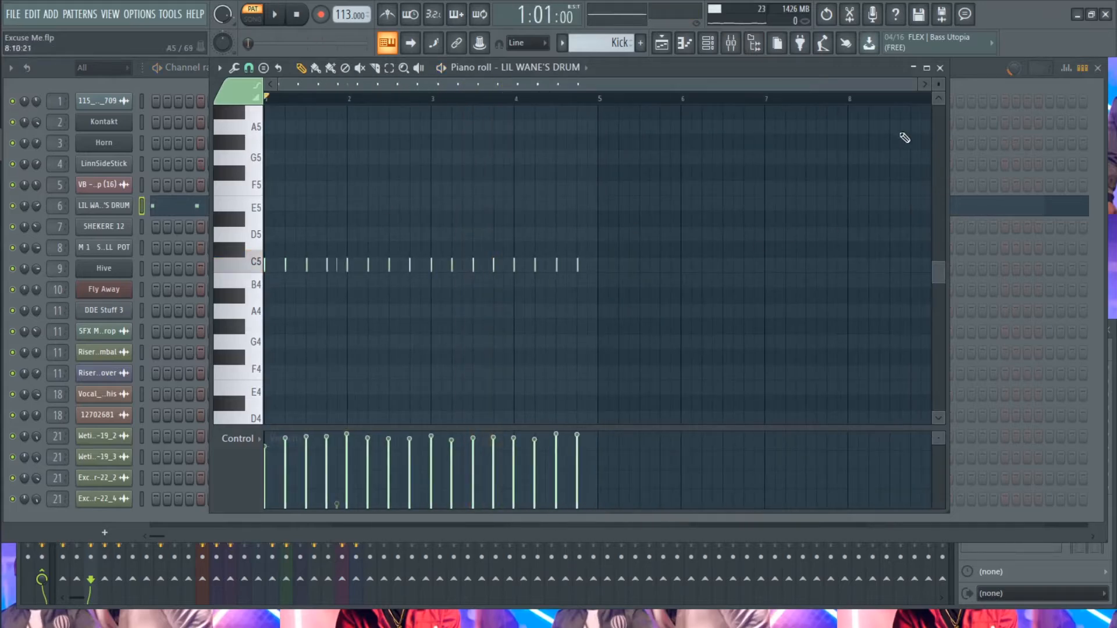
click(940, 68)
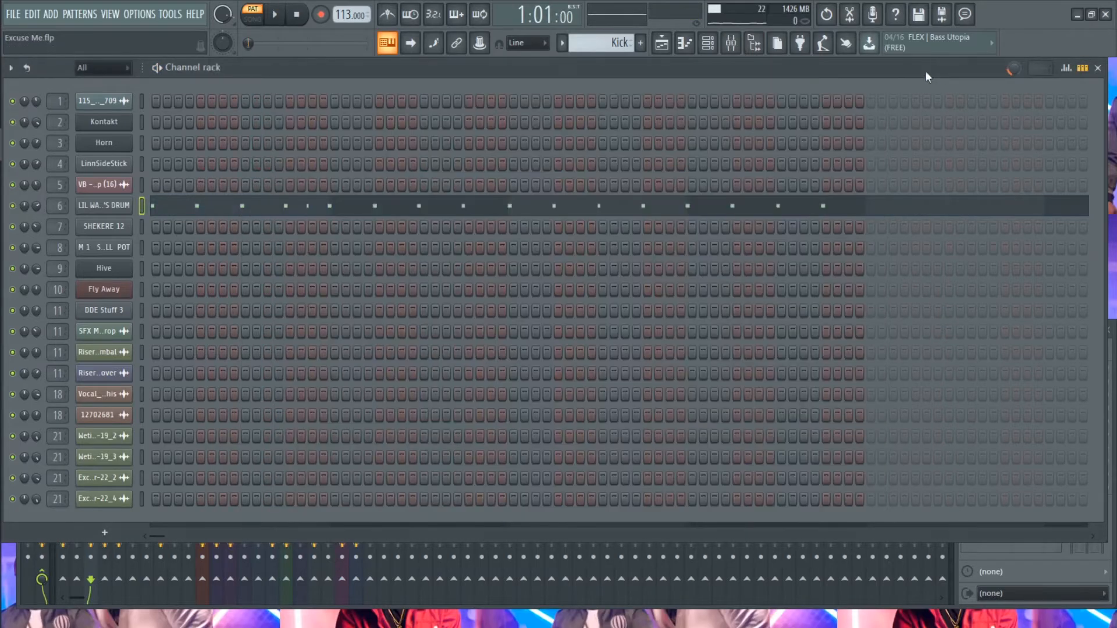
- Select the Shekere pattern and play its SHEKERE 12 notes in the piano roll, then stop and close it
click(562, 44)
click(584, 141)
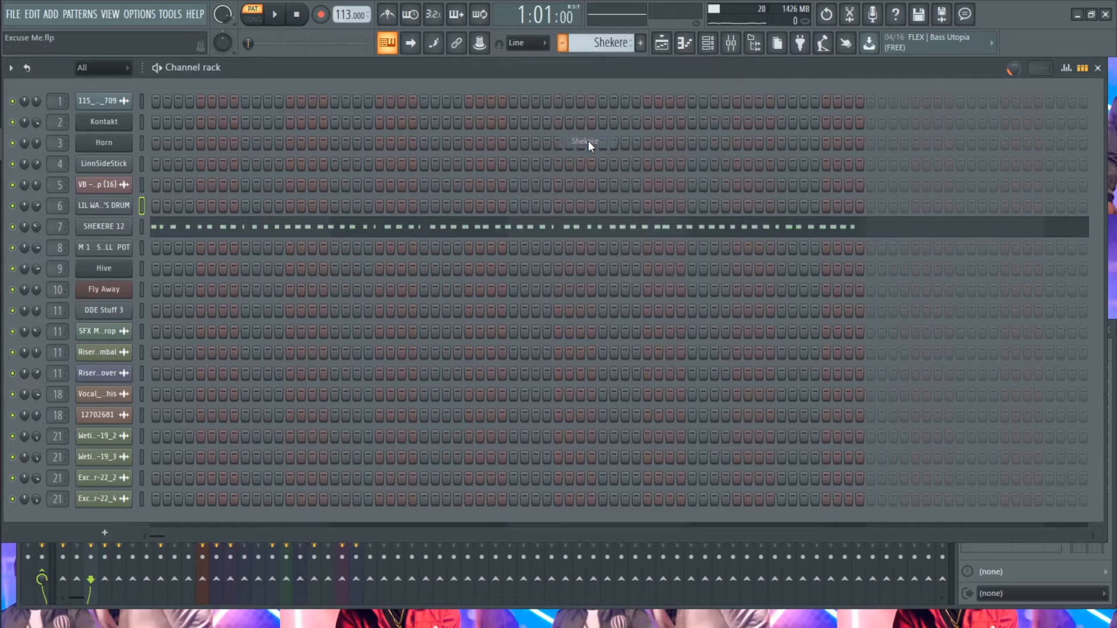
key(space)
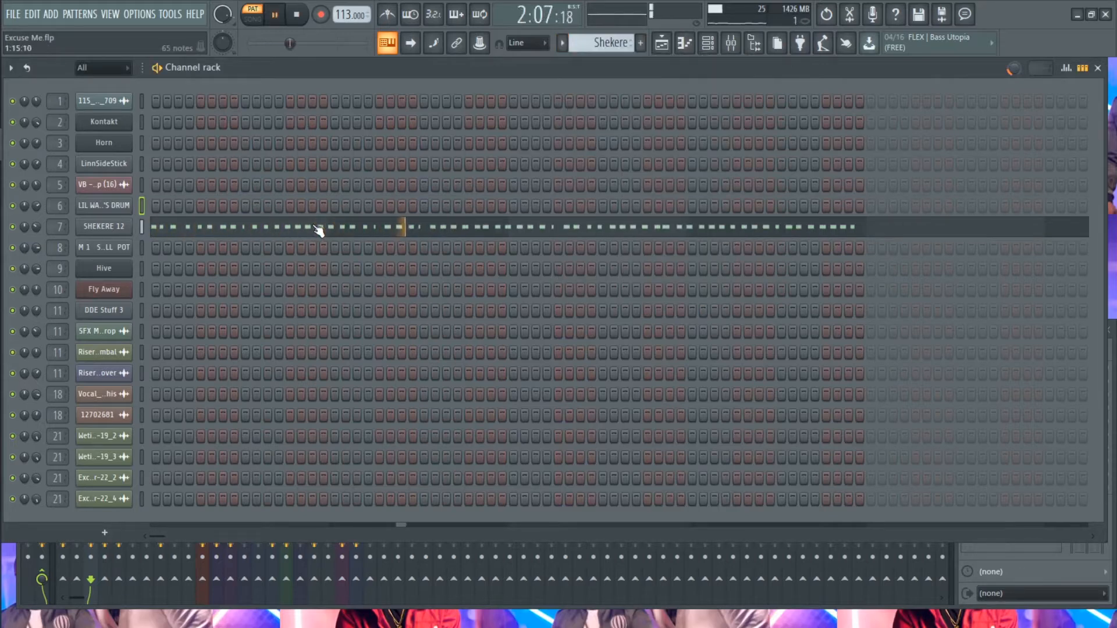
click(319, 231)
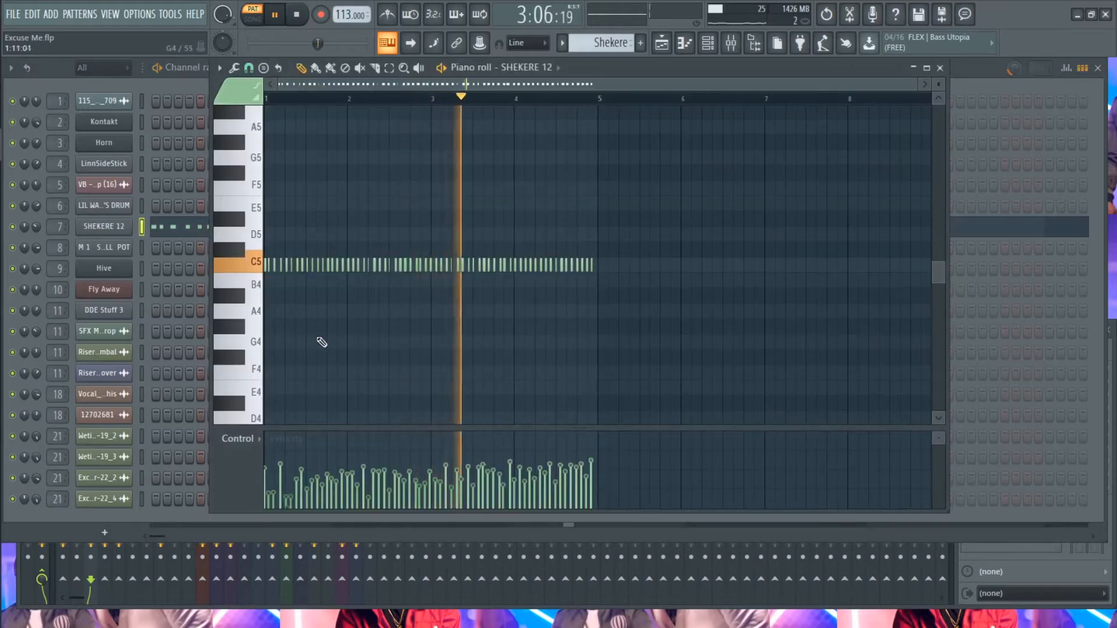
key(space)
click(940, 67)
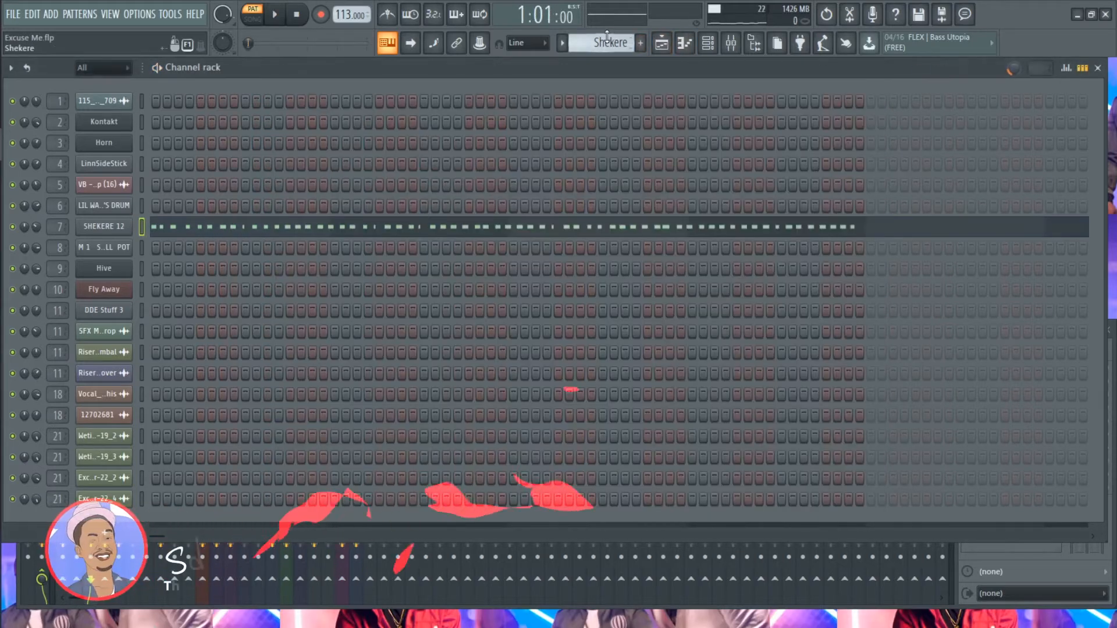
- Select the Tom pattern and play its M1 SMALL POT notes in the piano roll
scroll(606, 41, down, 1)
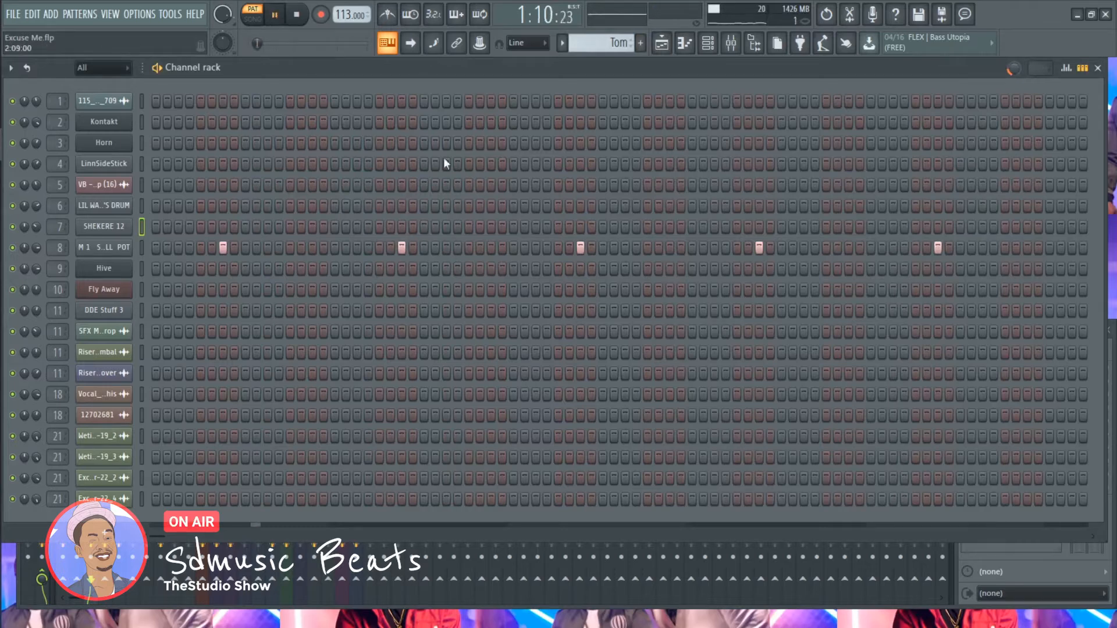
right_click(108, 247)
click(153, 248)
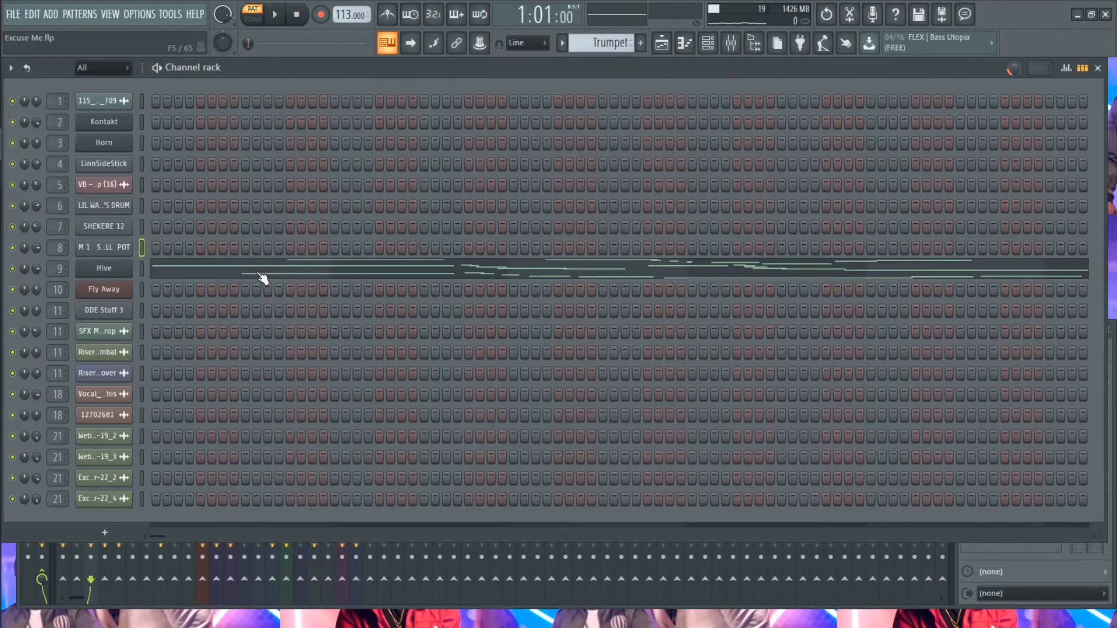
- Play the Trumpet pattern's Hive notes in the piano roll while viewing different note control levels, then stop and close it
click(262, 277)
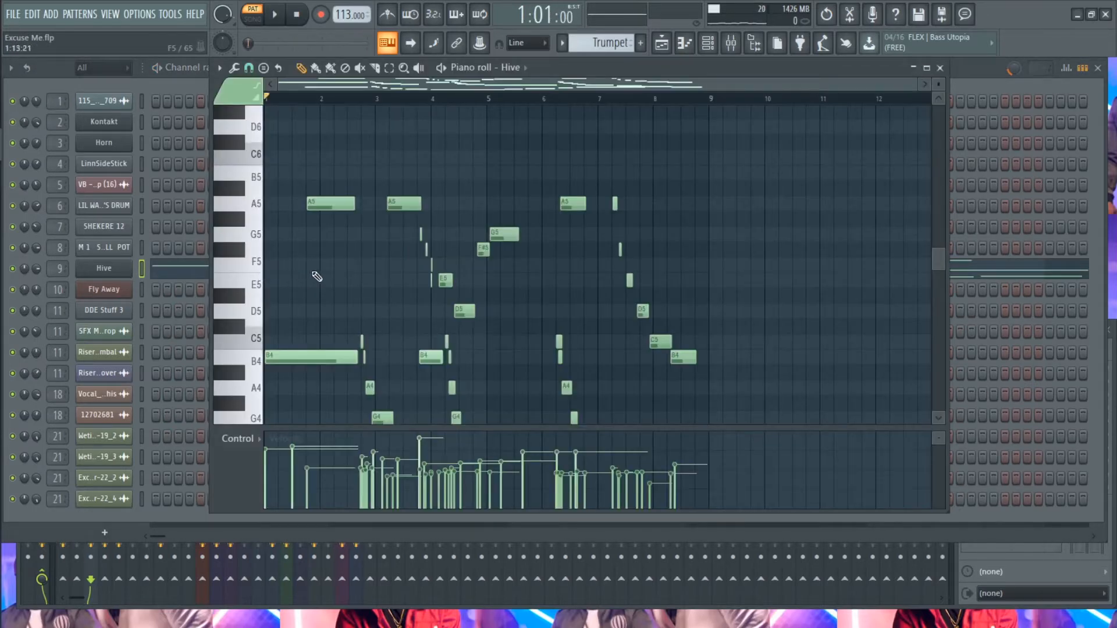
scroll(320, 272, down, 3)
key(space)
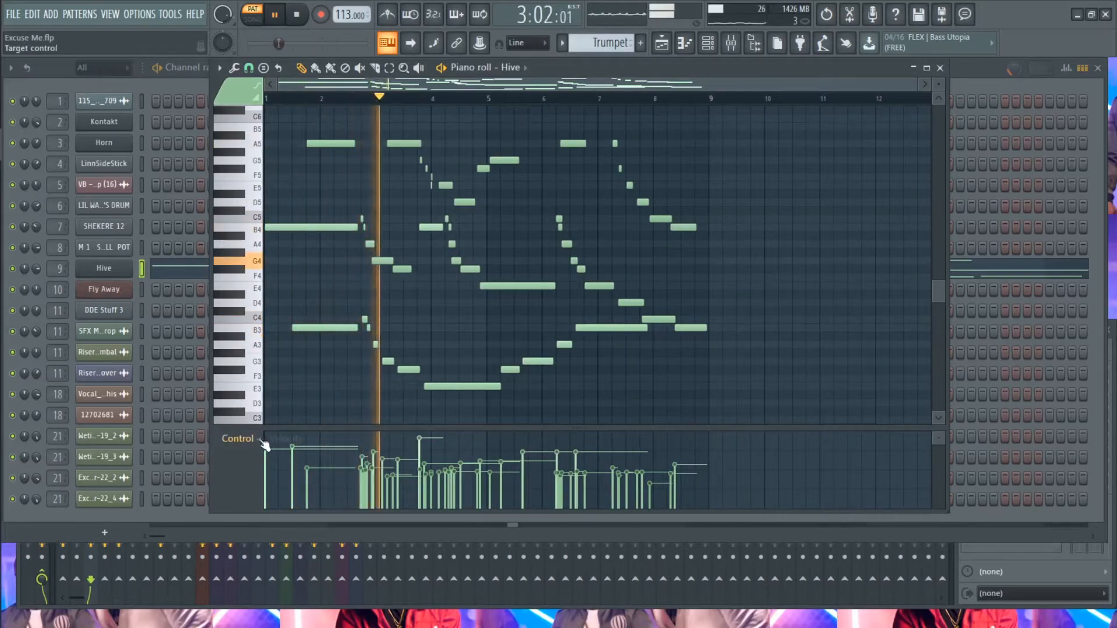
scroll(258, 443, down, 1)
scroll(260, 447, down, 1)
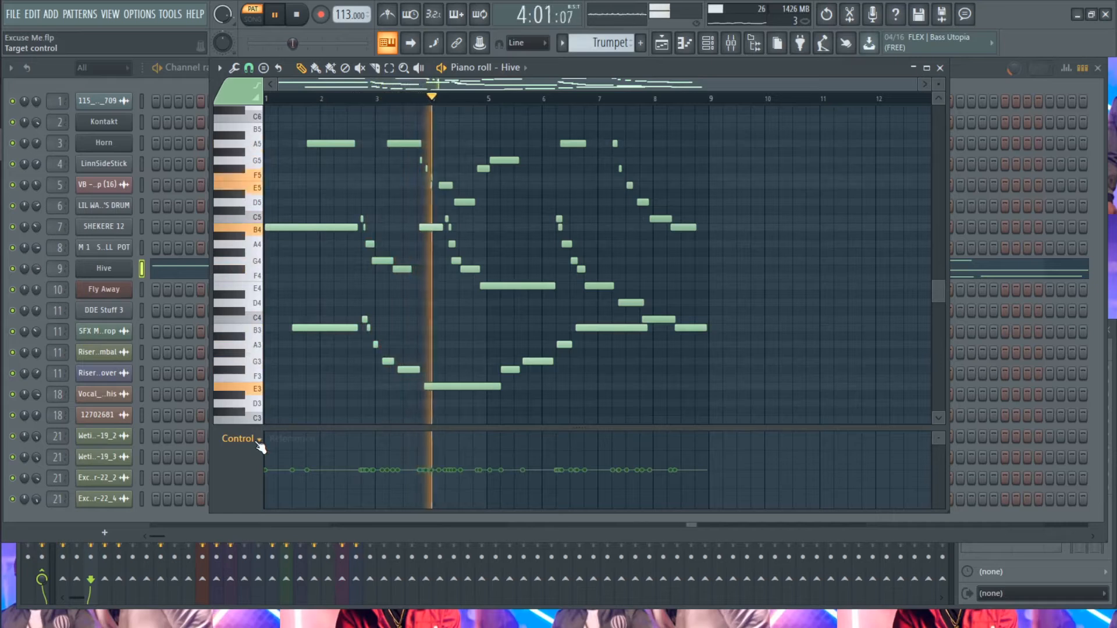
scroll(260, 447, up, 1)
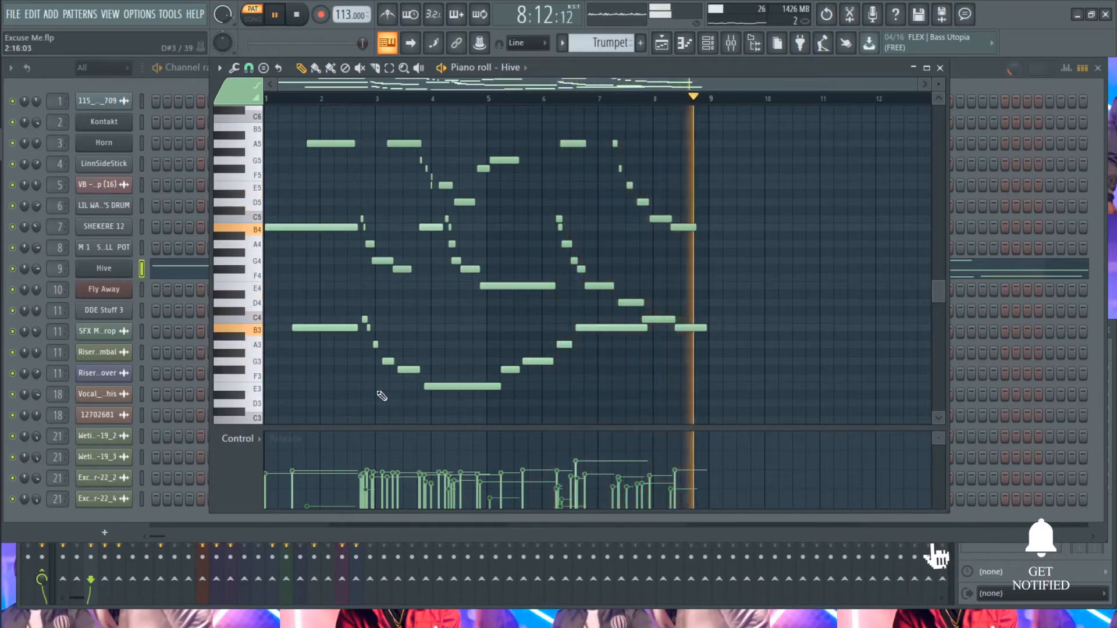
key(space)
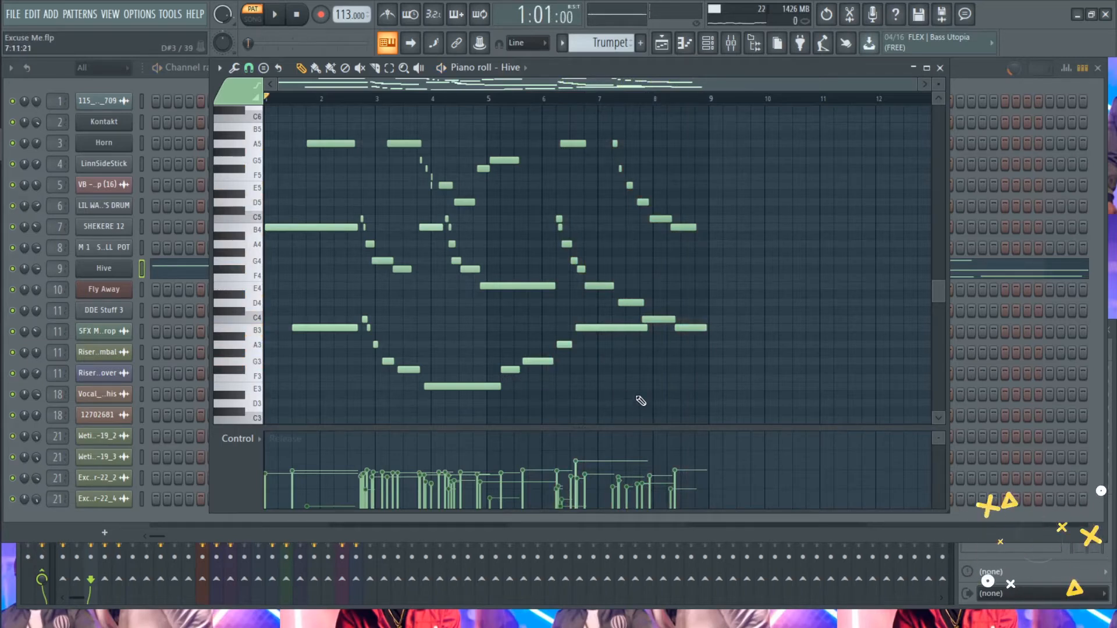
click(940, 68)
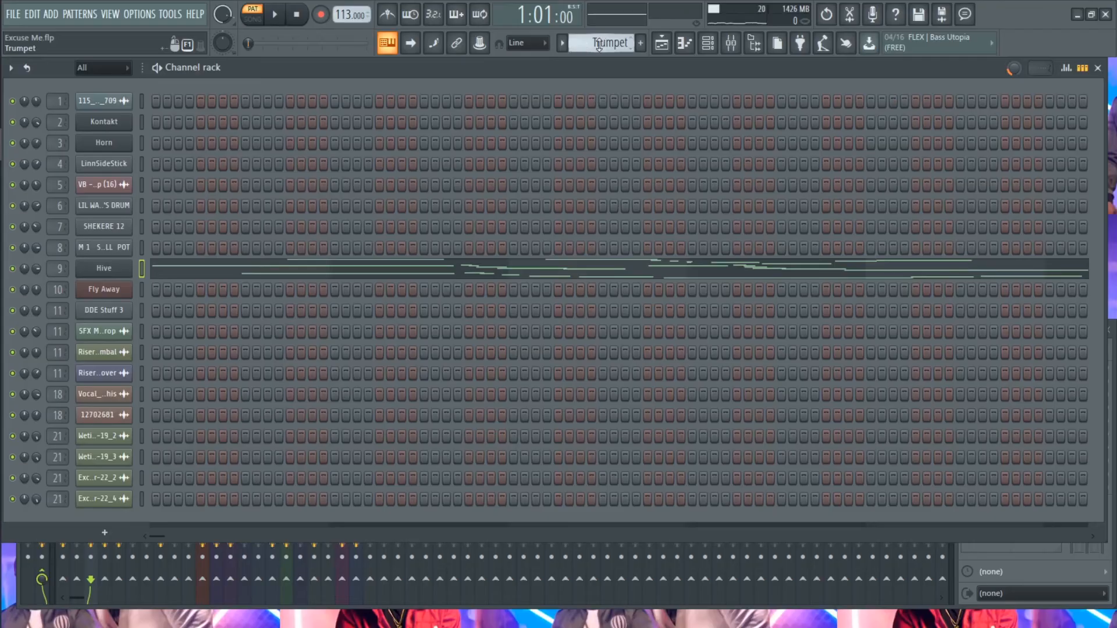
- Select the Drumrolls pattern, view its Fly Away notes in the piano roll, and open that channel's FPC drum pads
scroll(599, 47, down, 1)
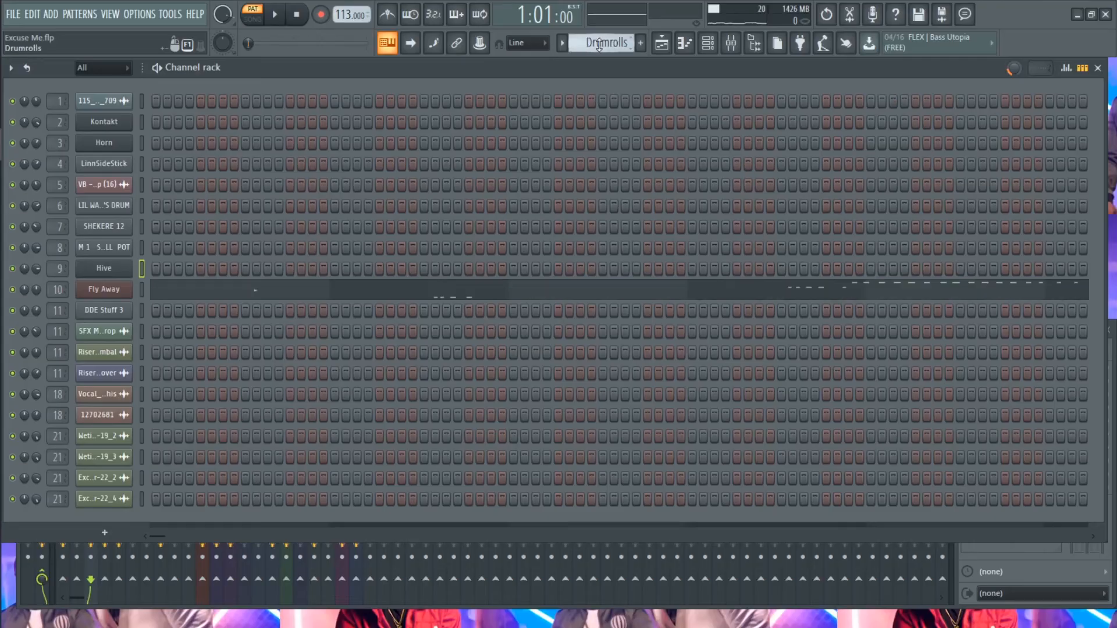
click(345, 294)
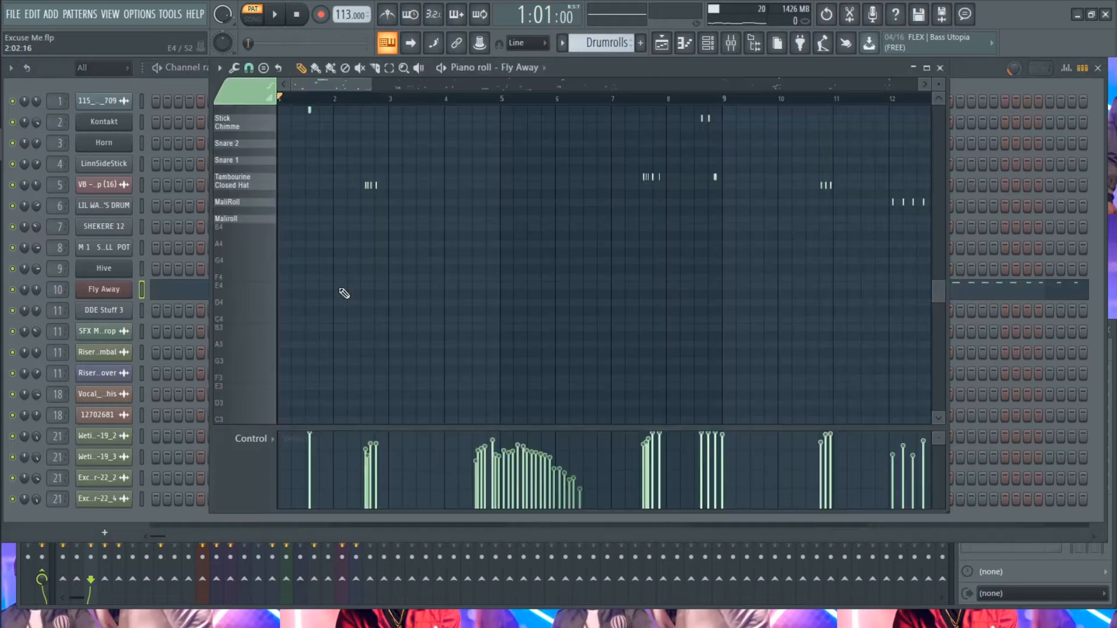
scroll(401, 302, up, 1)
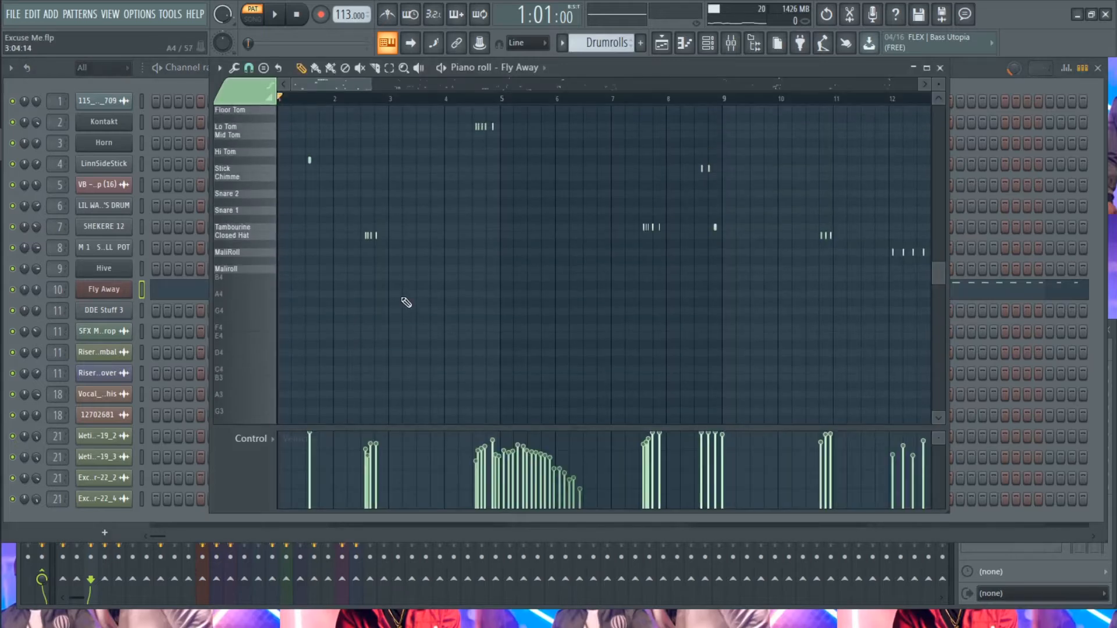
click(118, 294)
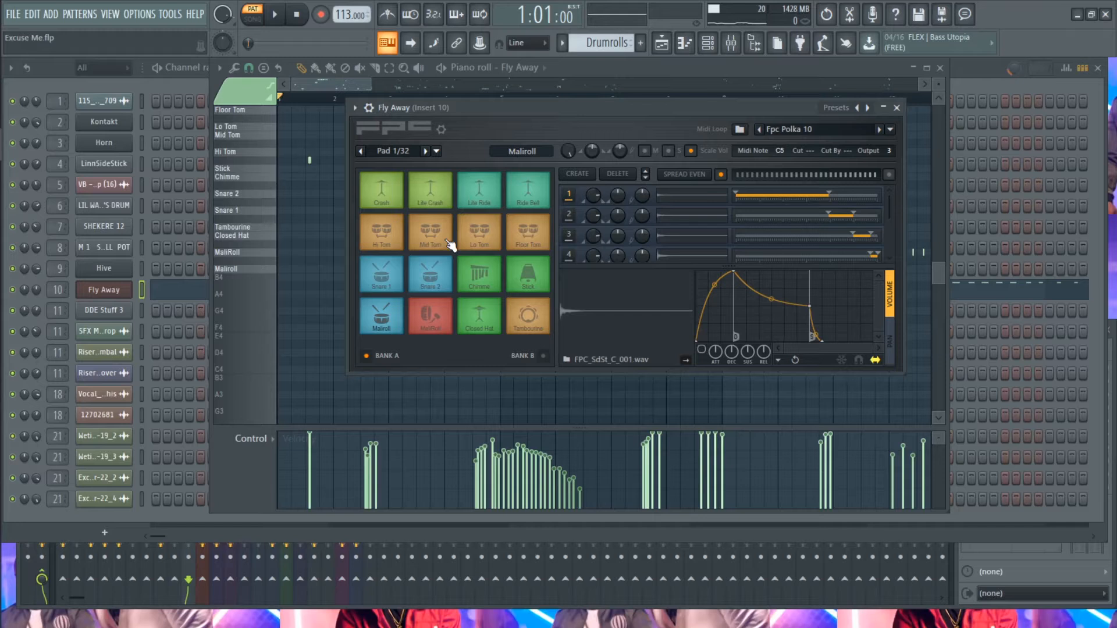
- Audition the Crash, Mid Tom, Snare 2, Stick and other FPC drum pads of the Fly Away channel, and close the plugin
click(391, 207)
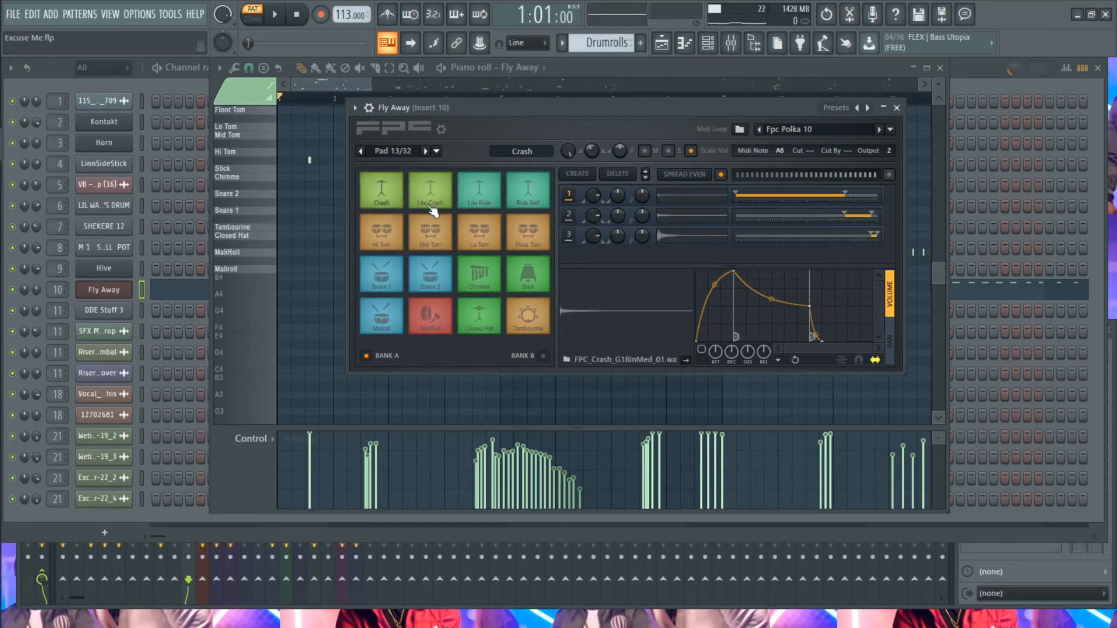
click(466, 204)
click(476, 229)
click(440, 244)
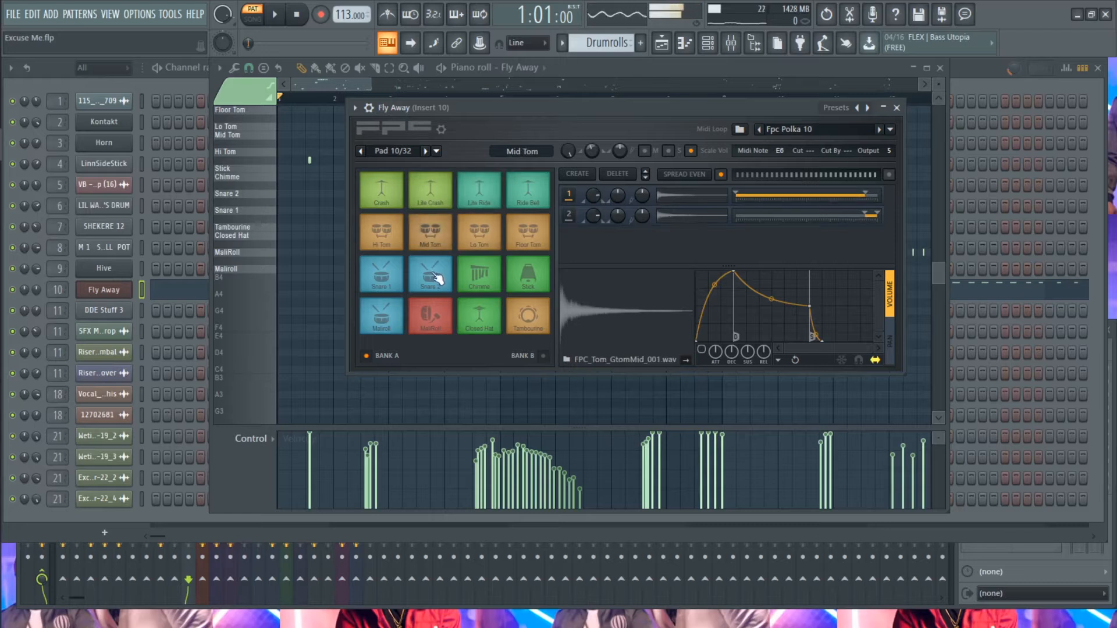
click(437, 277)
click(492, 320)
click(527, 275)
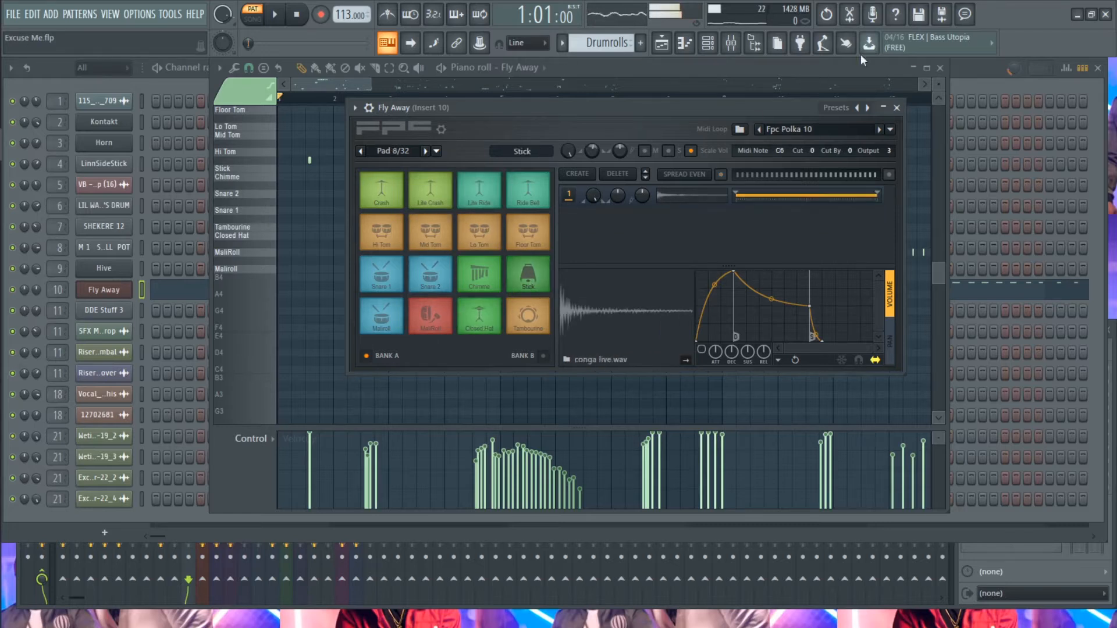
click(897, 109)
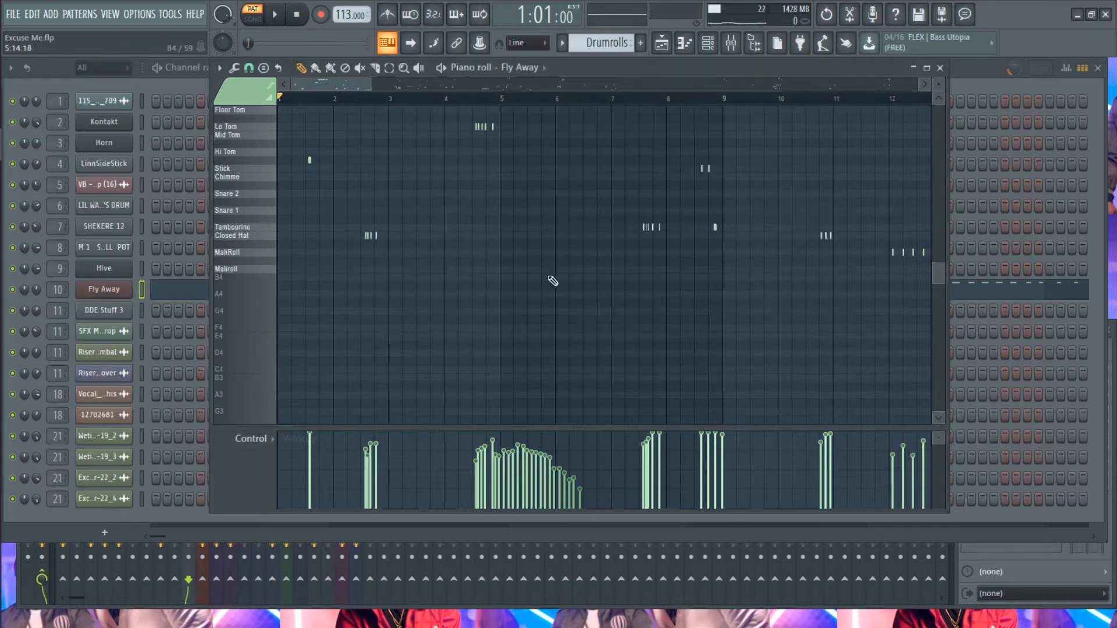
- Play the Drumrolls pattern's Fly Away notes from several points in the piano roll, then stop and close the piano roll and channel rack
scroll(553, 281, up, 4)
ctrl+scroll(461, 282, down, 8)
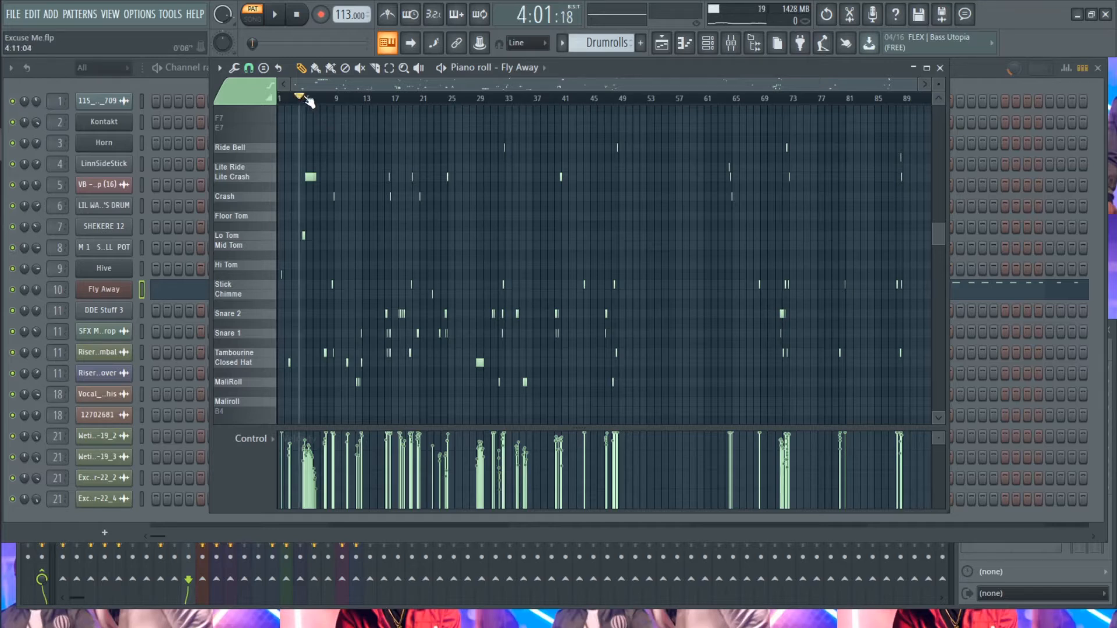
key(space)
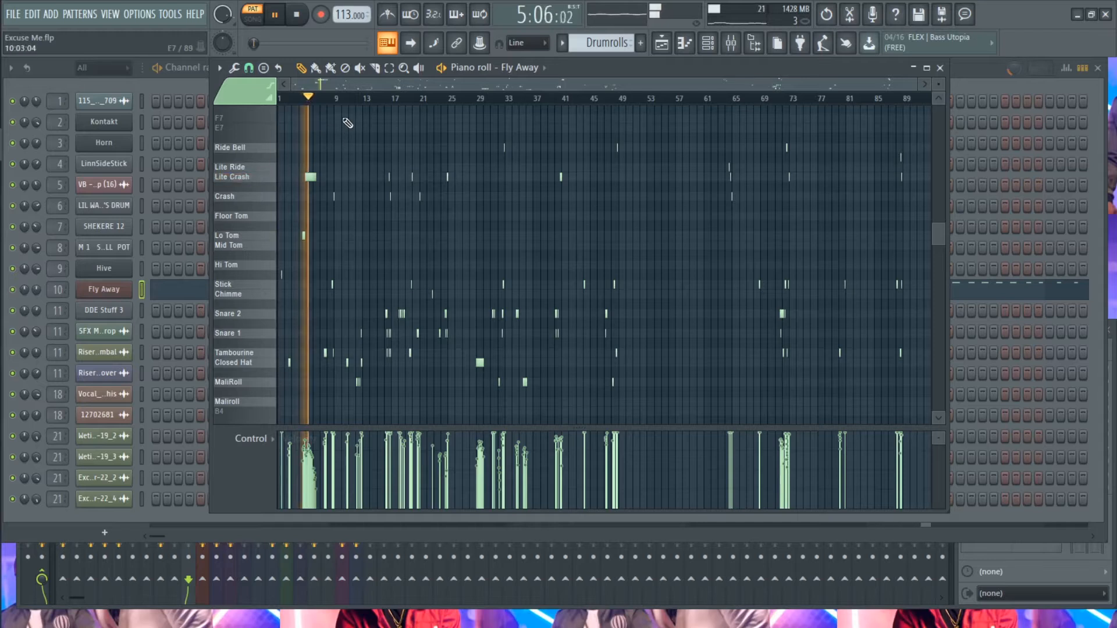
click(327, 100)
click(324, 101)
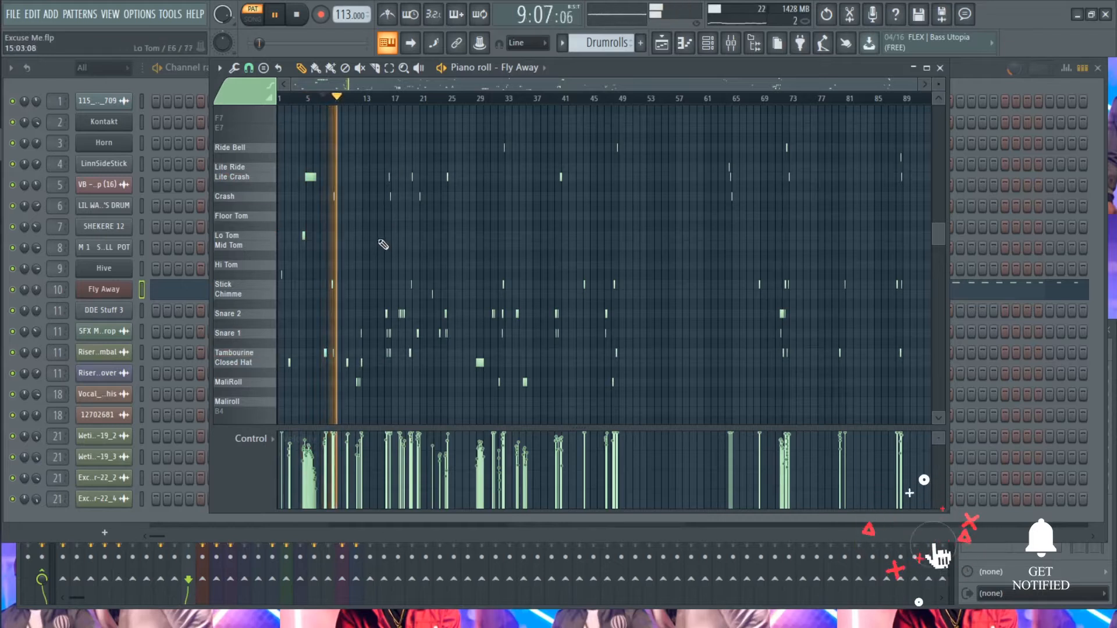
click(355, 97)
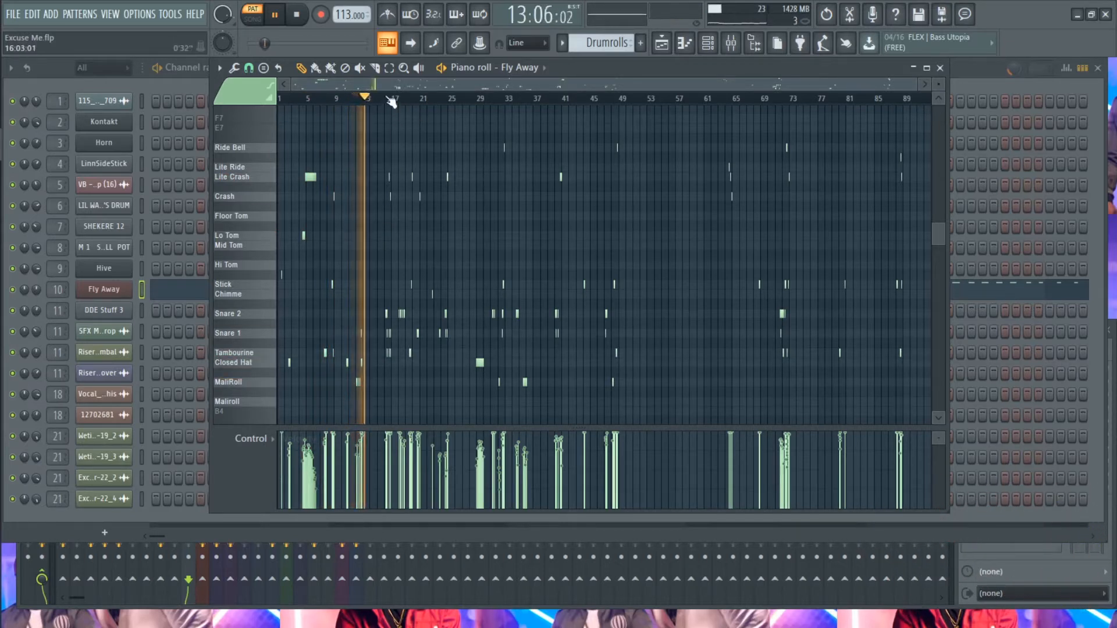
click(387, 98)
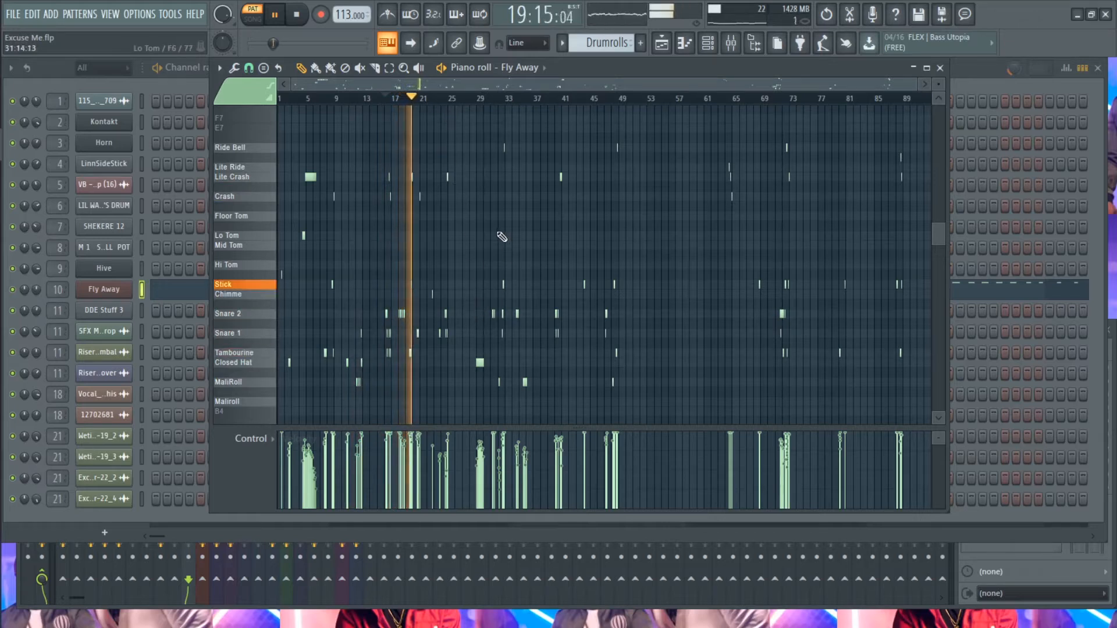
key(space)
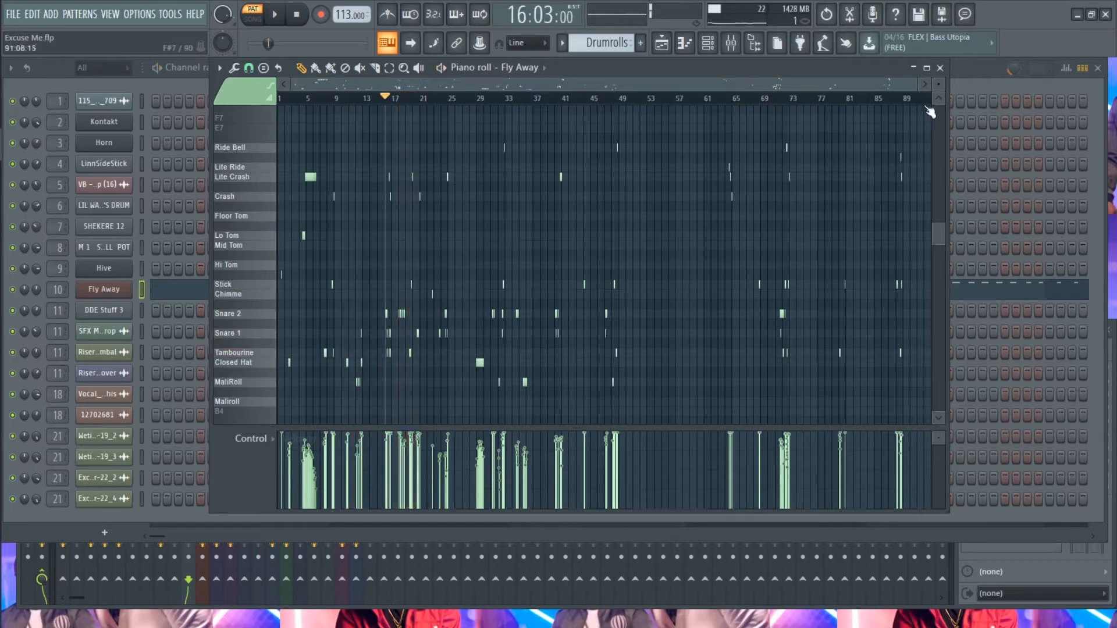
click(940, 68)
click(1098, 68)
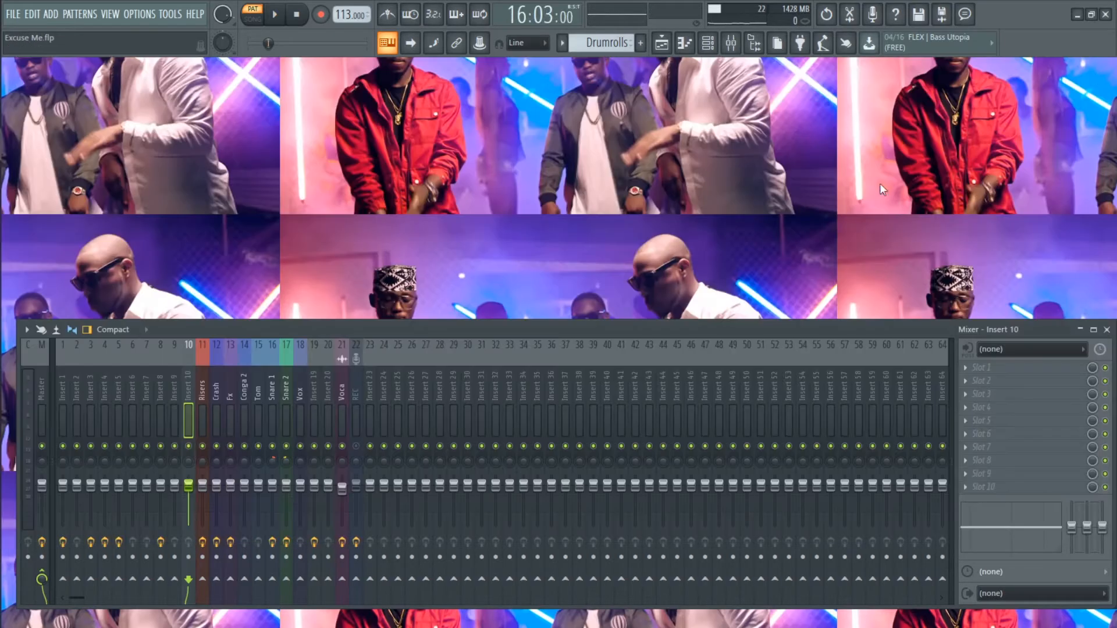
- Open the Playlist and play the 115_Bm_SambaFMBass_01_709 clip from Track 1 in its sample settings, checking the time stretching
click(662, 43)
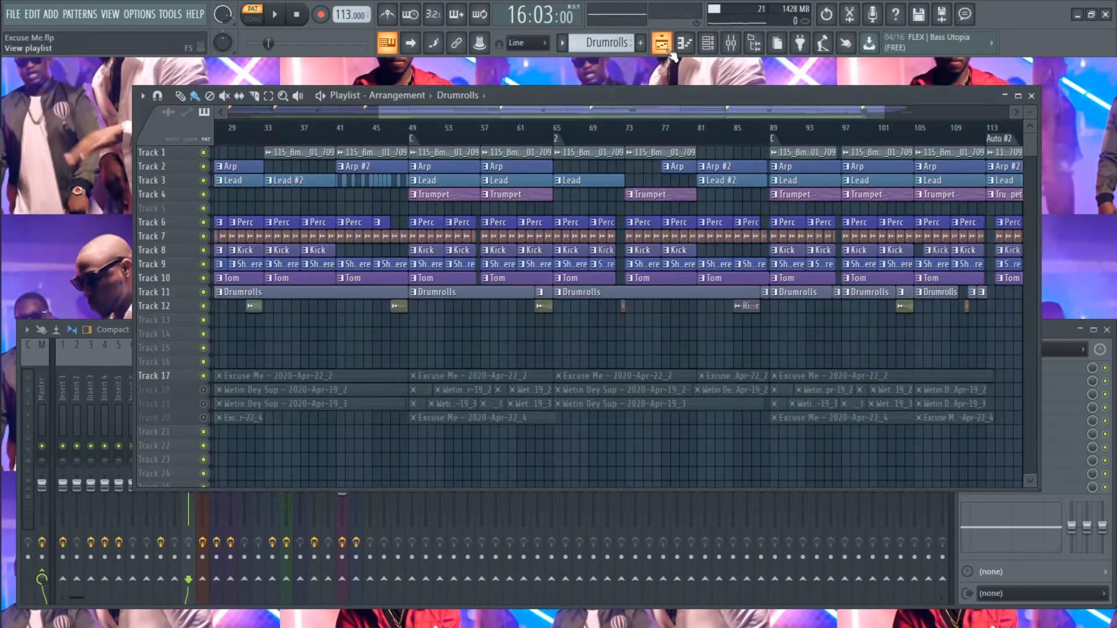
scroll(334, 352, down, 3)
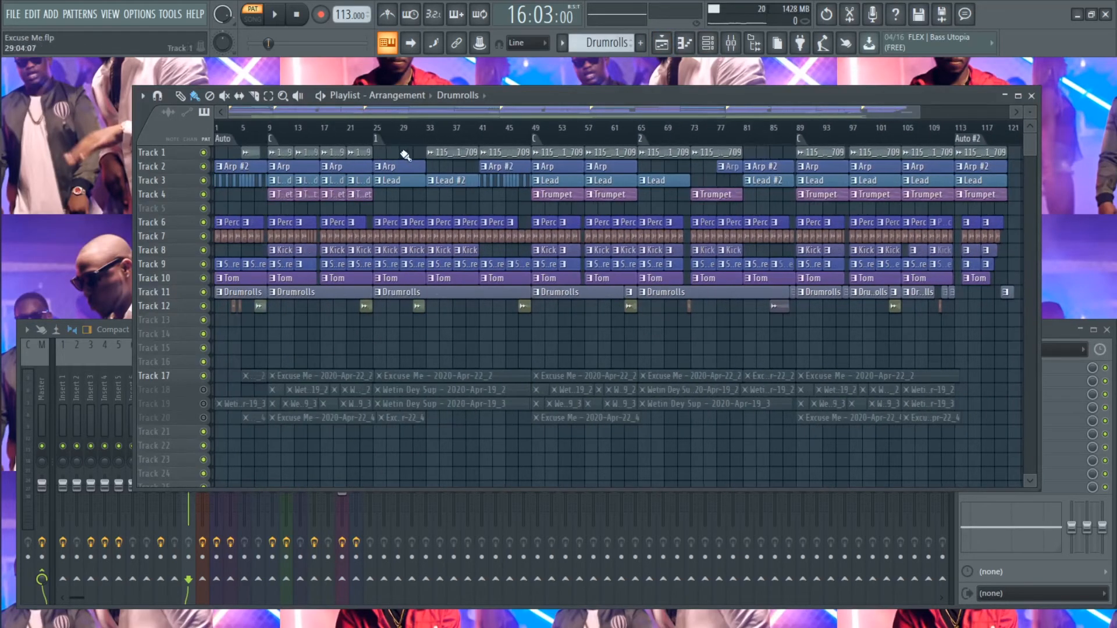
double_click(280, 152)
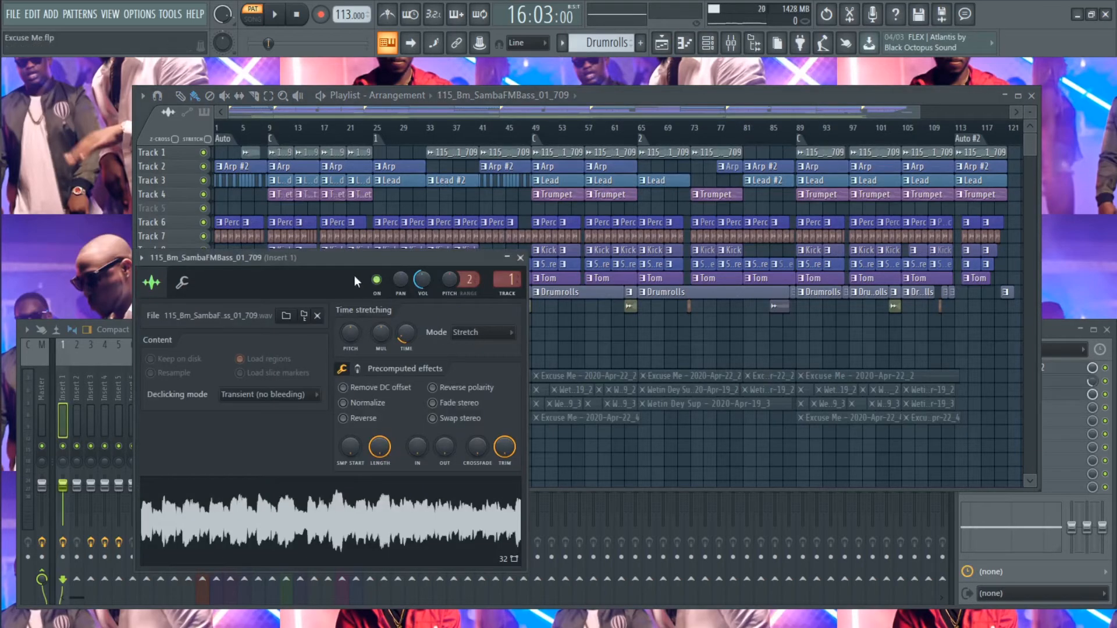
drag(348, 260, 511, 224)
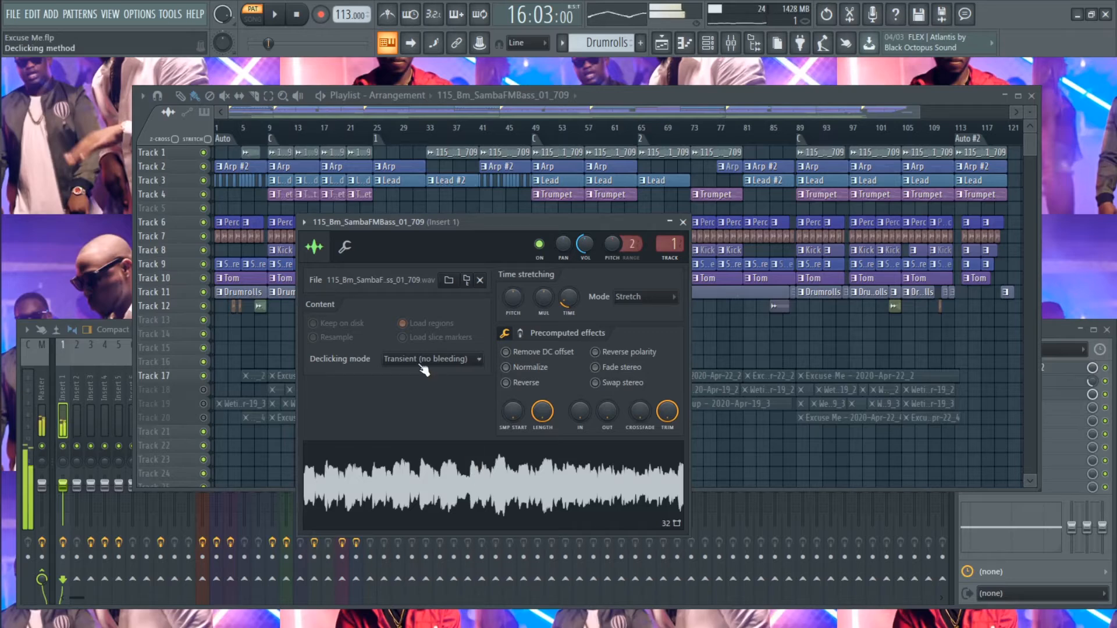
key(space)
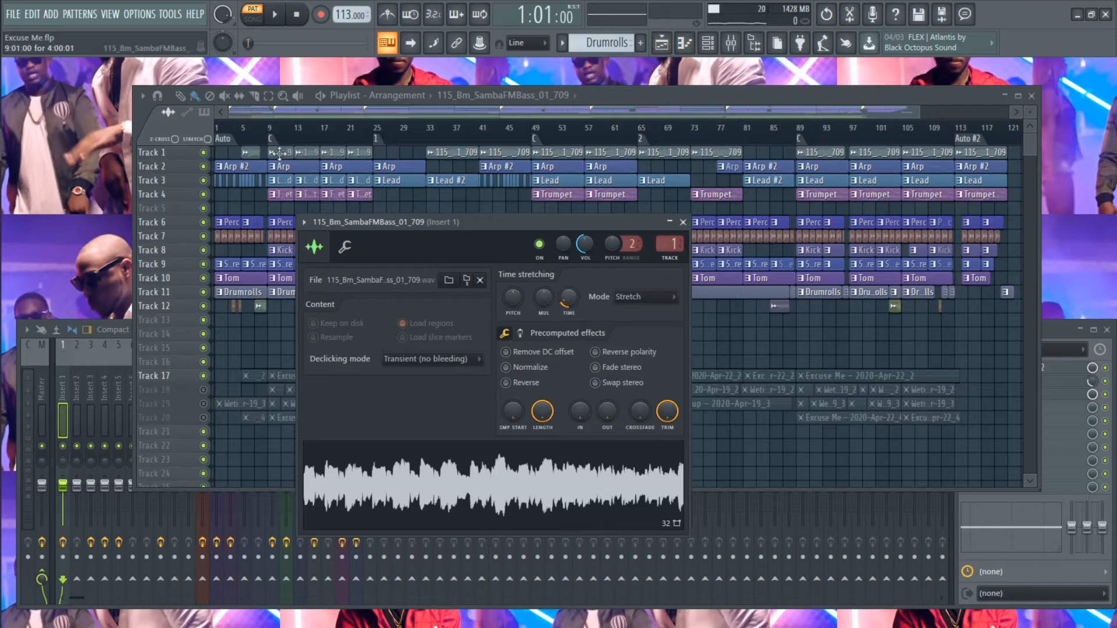
drag(566, 303, 566, 298)
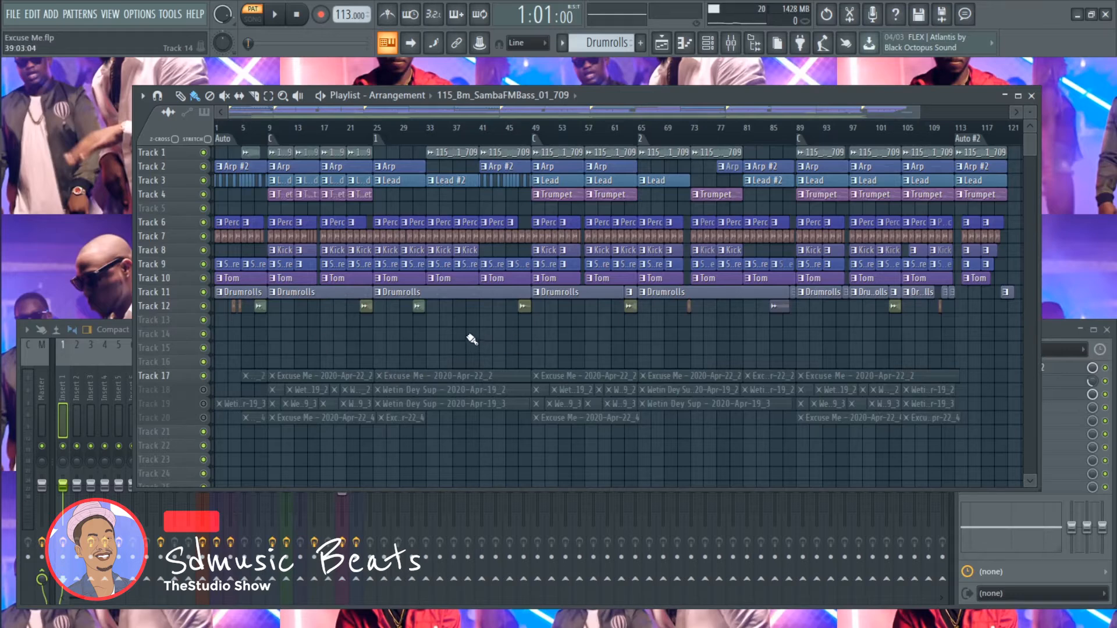
- Examine the enlarged Playlist tracks, open the VB - Live Conga Loop (16) clip's sample settings on Track 7, and close them
scroll(456, 349, up, 1)
scroll(1035, 115, up, 2)
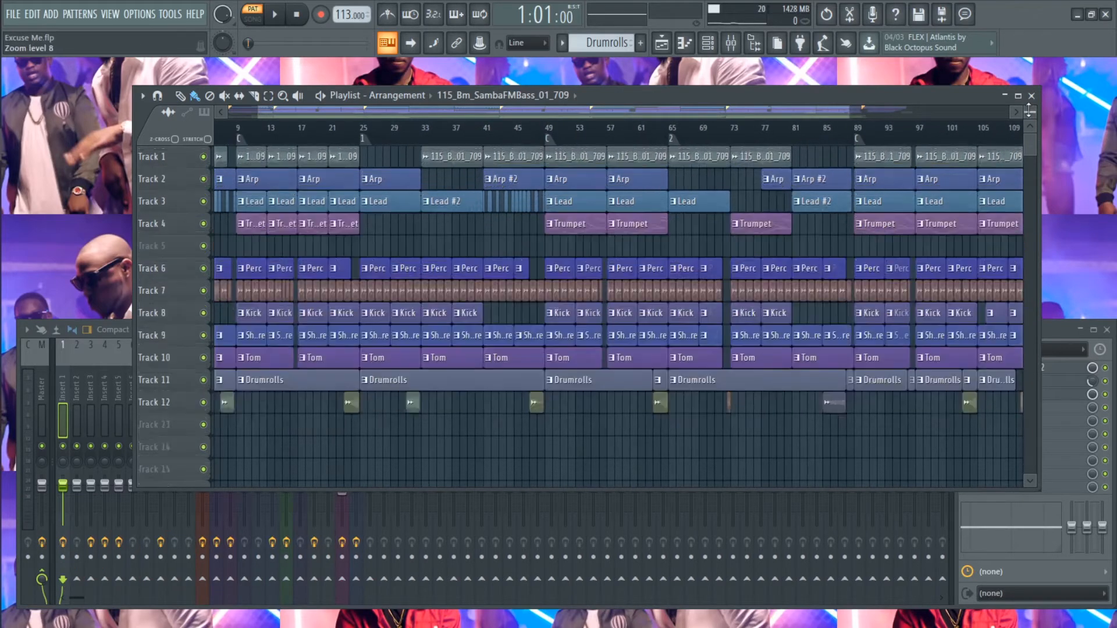
scroll(299, 282, up, 2)
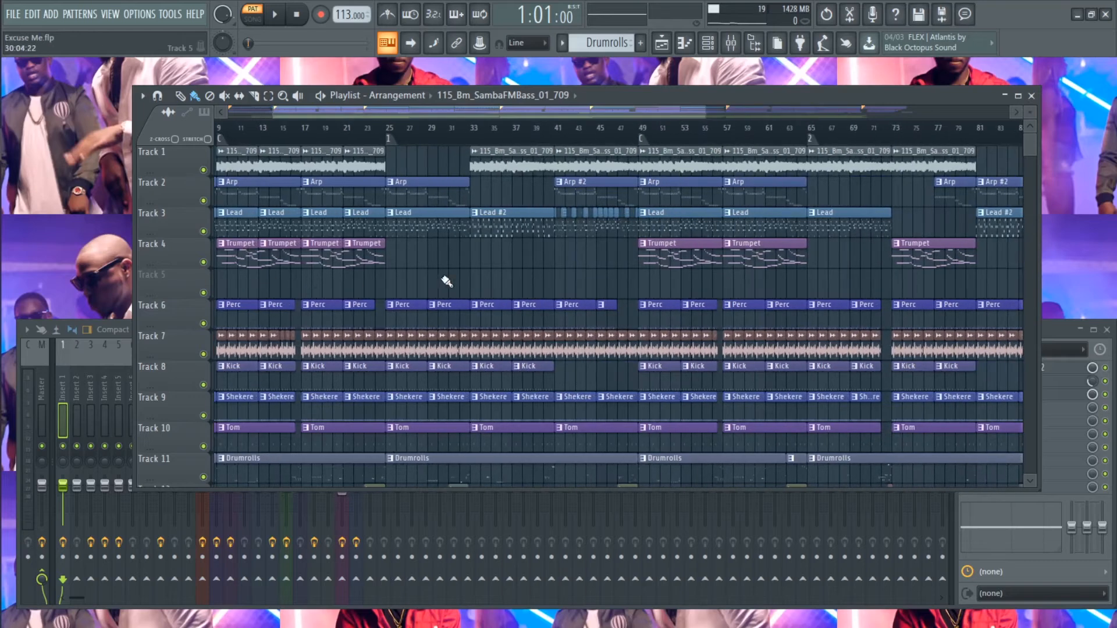
scroll(449, 280, down, 5)
scroll(500, 349, up, 1)
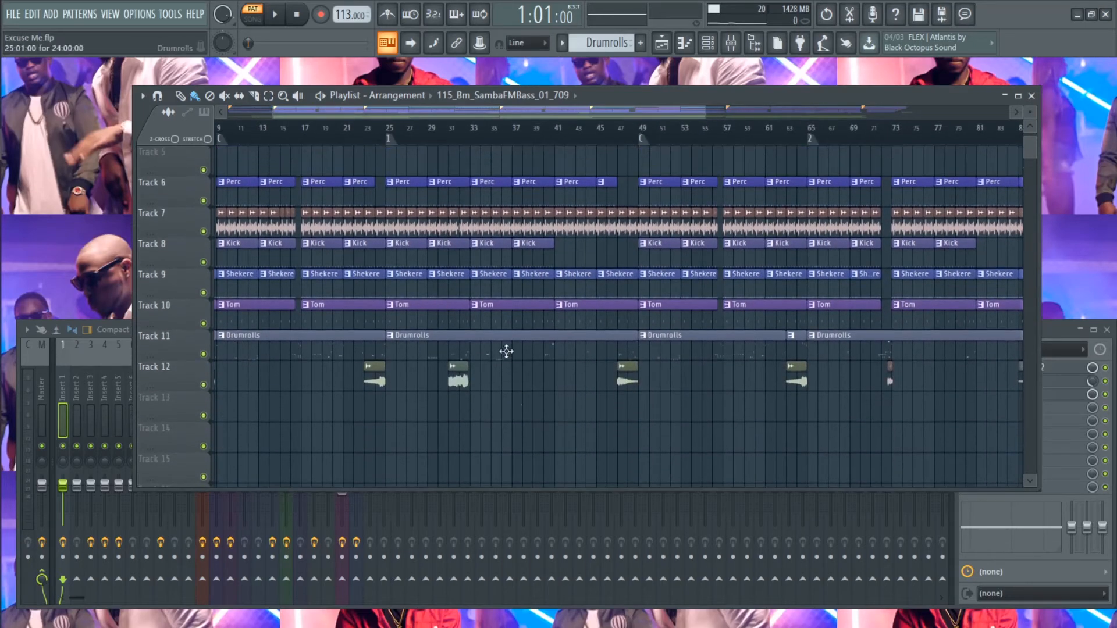
double_click(477, 222)
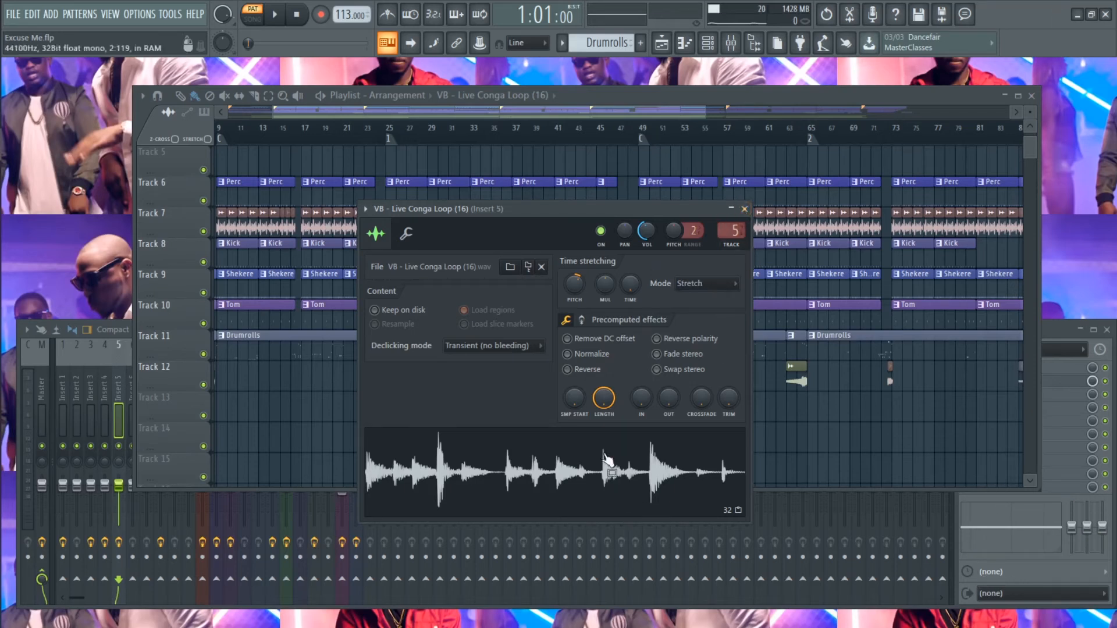
click(745, 209)
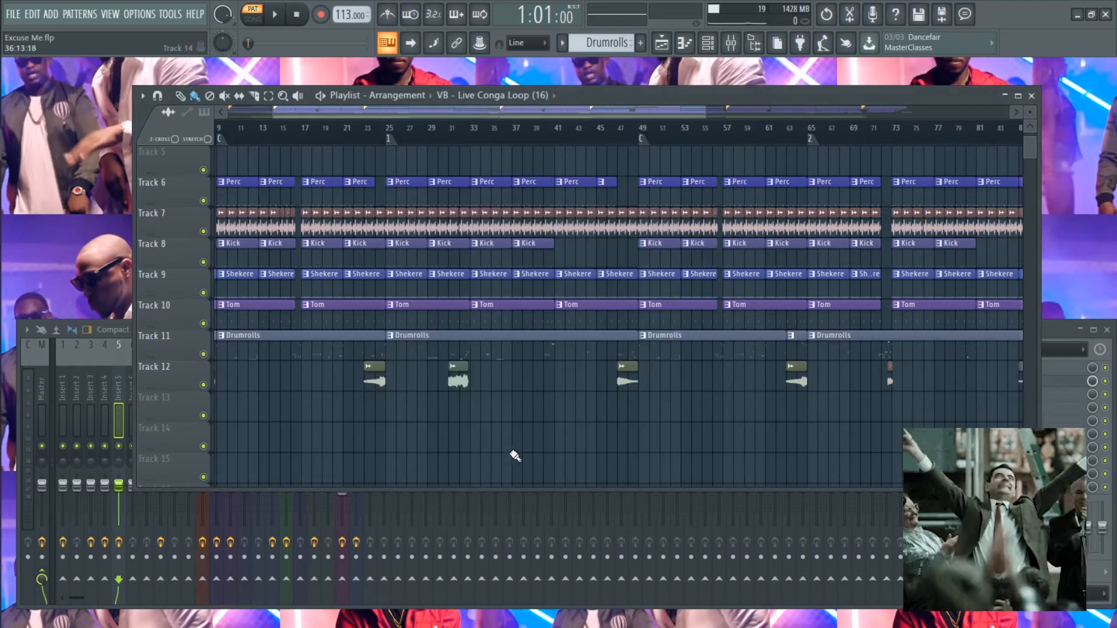
- Play bars 49 to 65 in song mode with the Perc track soloed, and unmute the conga loop on Track 7
scroll(501, 448, down, 6)
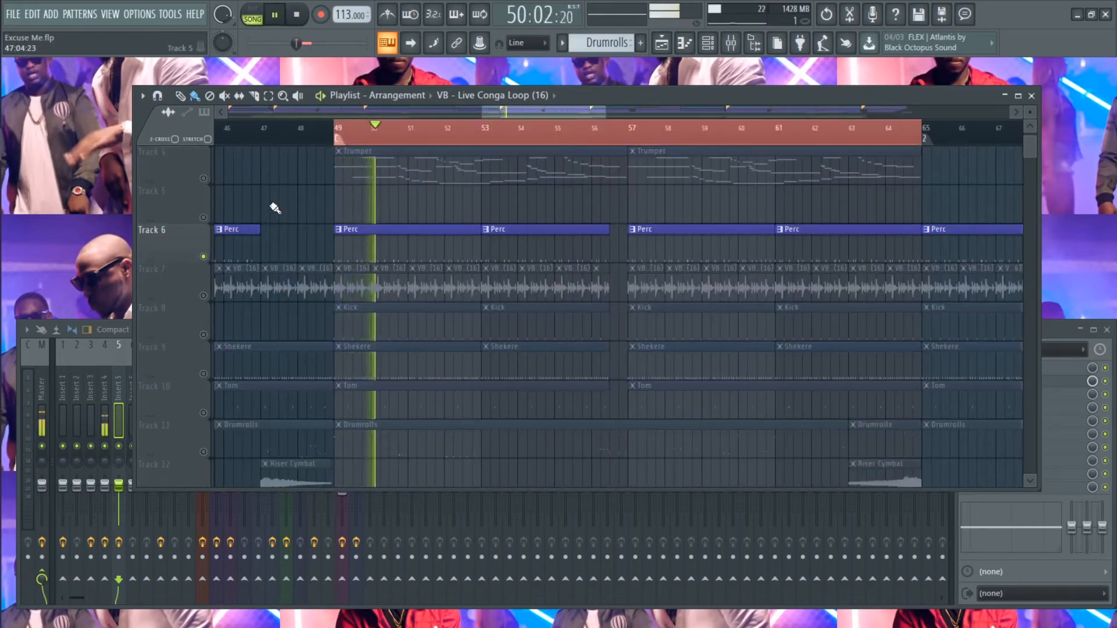
scroll(274, 210, up, 4)
scroll(271, 215, down, 4)
click(210, 297)
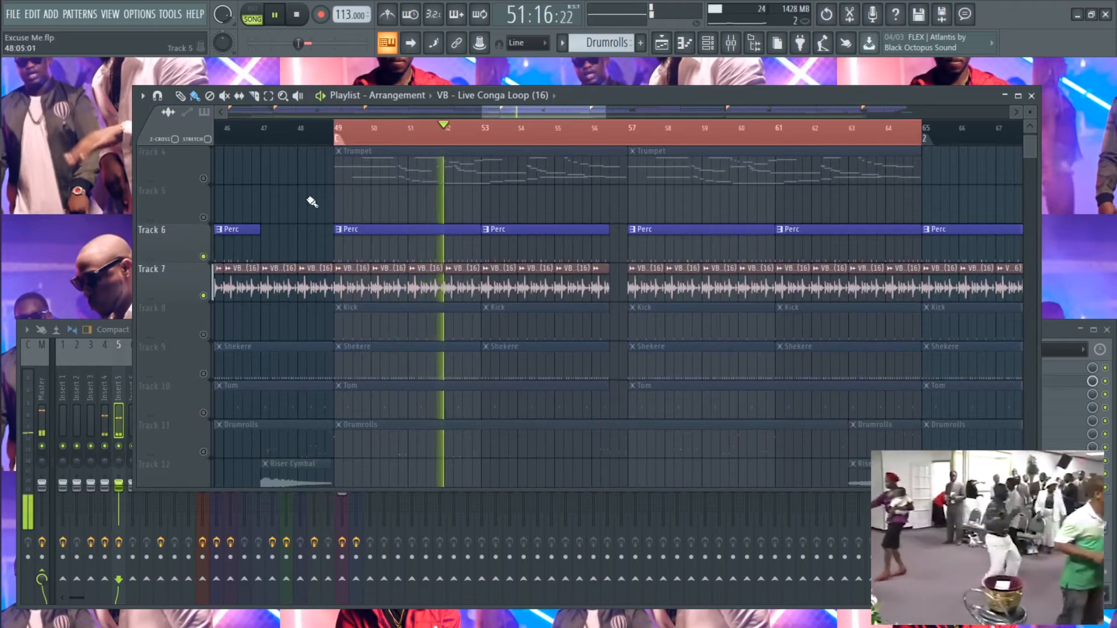
- Unmute the Shekere clips on Track 9 and the Tom clips on Track 10 during playback
scroll(296, 227, up, 1)
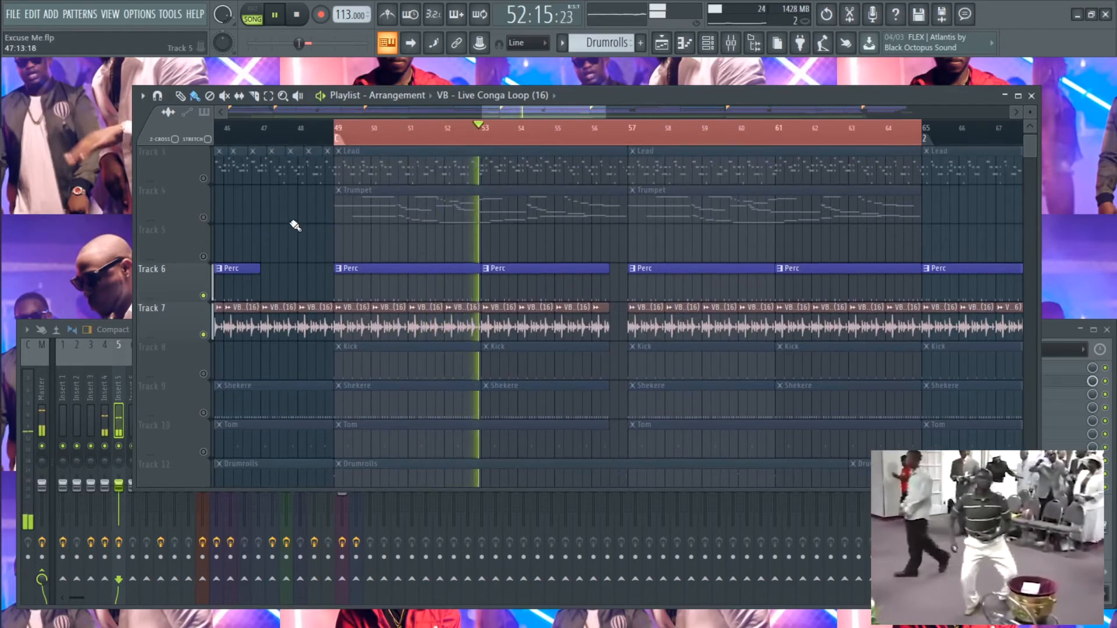
scroll(280, 232, up, 2)
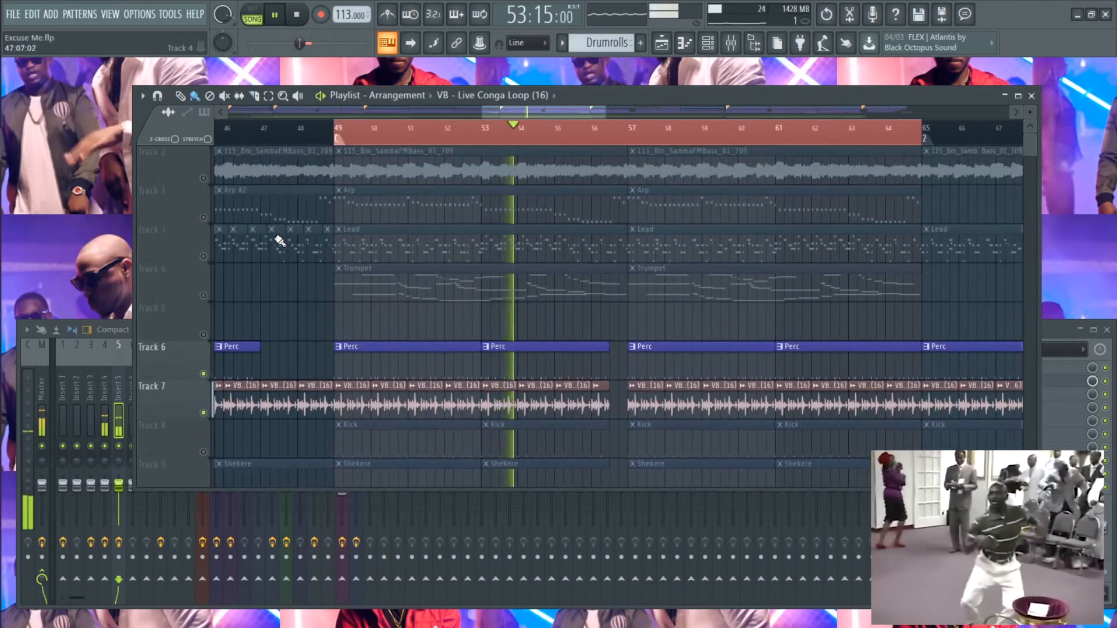
scroll(280, 242, down, 3)
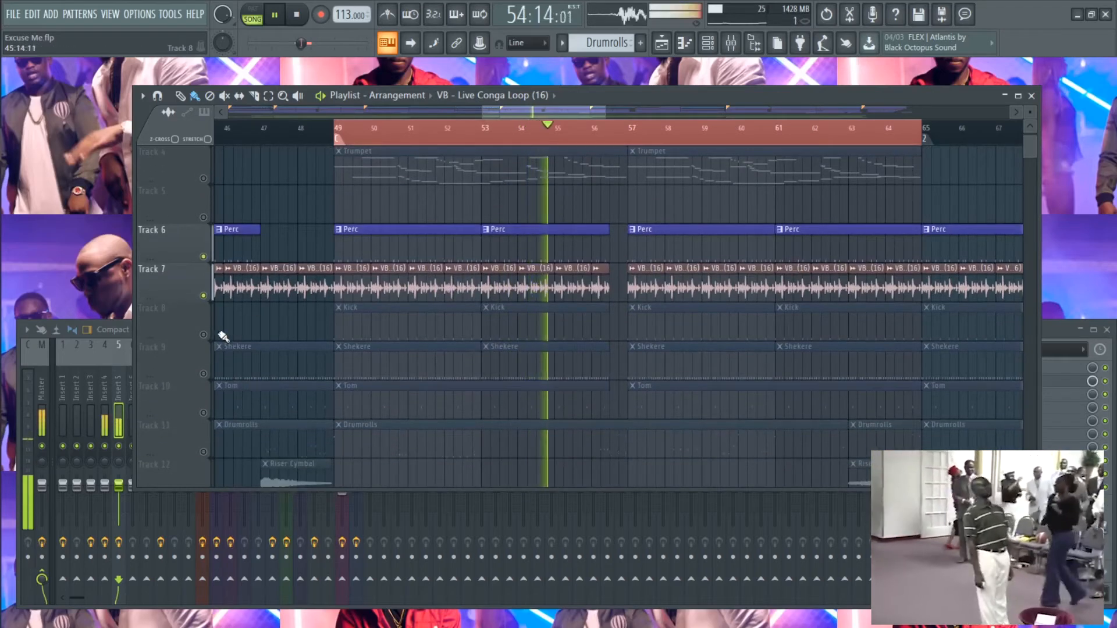
click(203, 373)
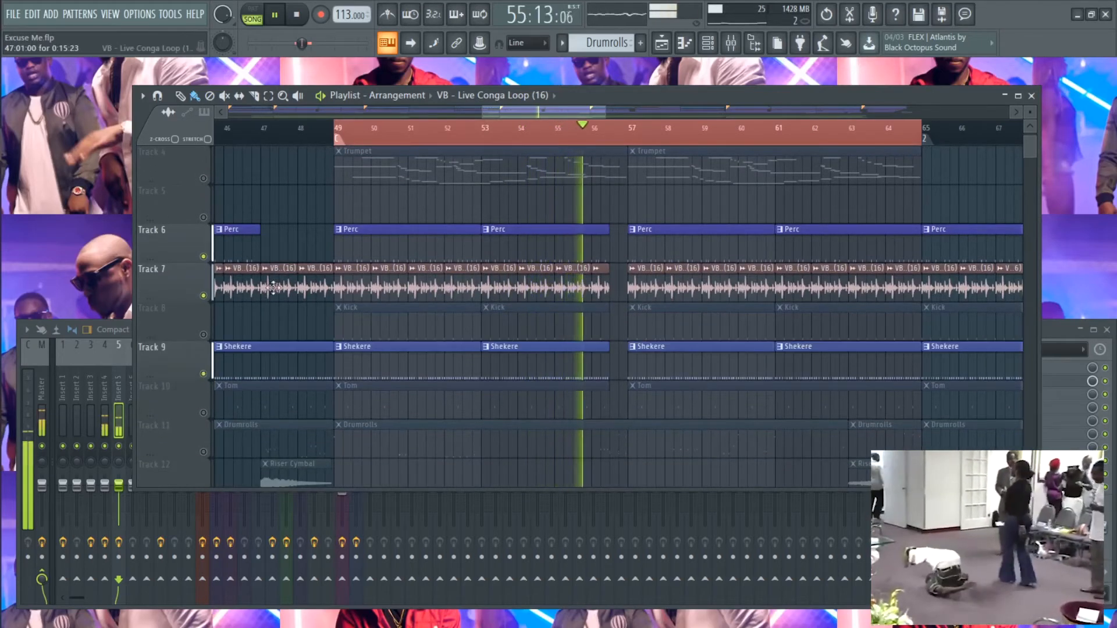
scroll(275, 288, down, 2)
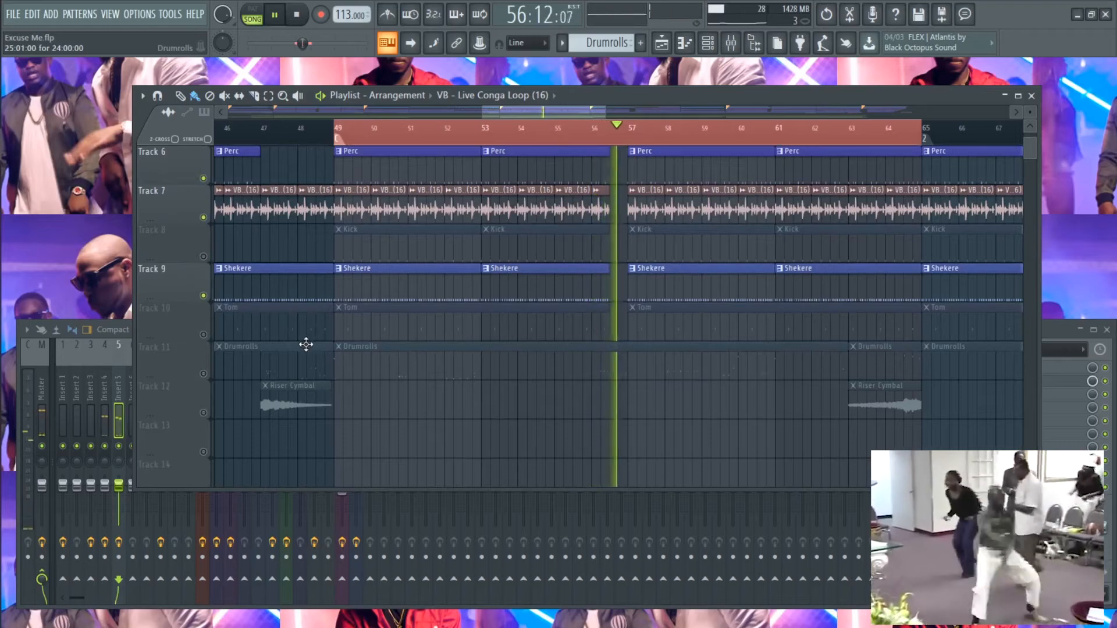
scroll(299, 348, down, 1)
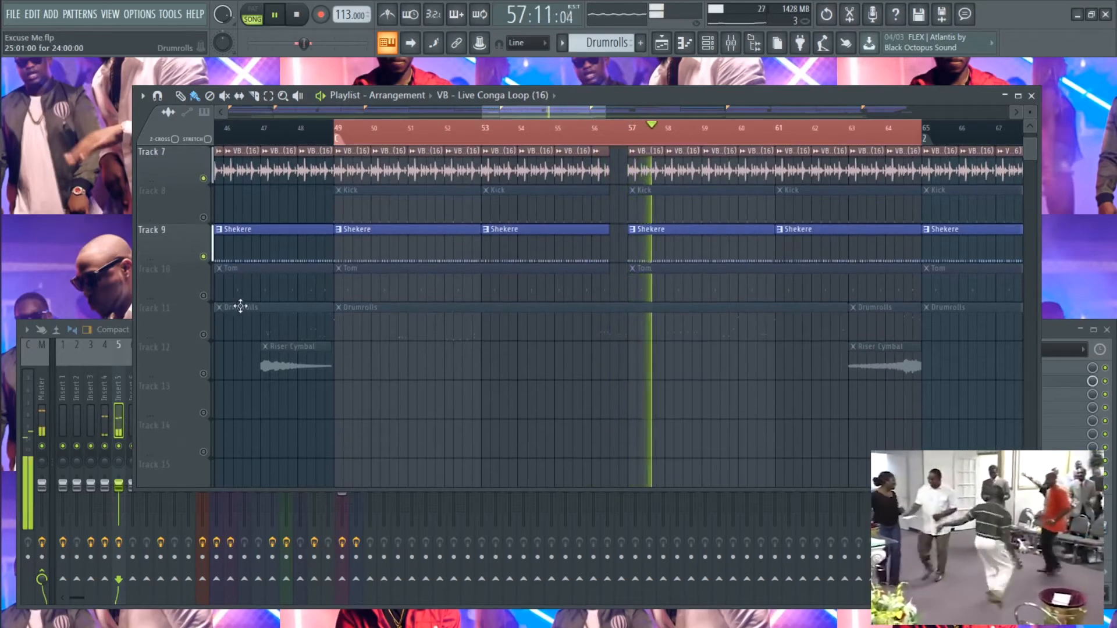
click(203, 296)
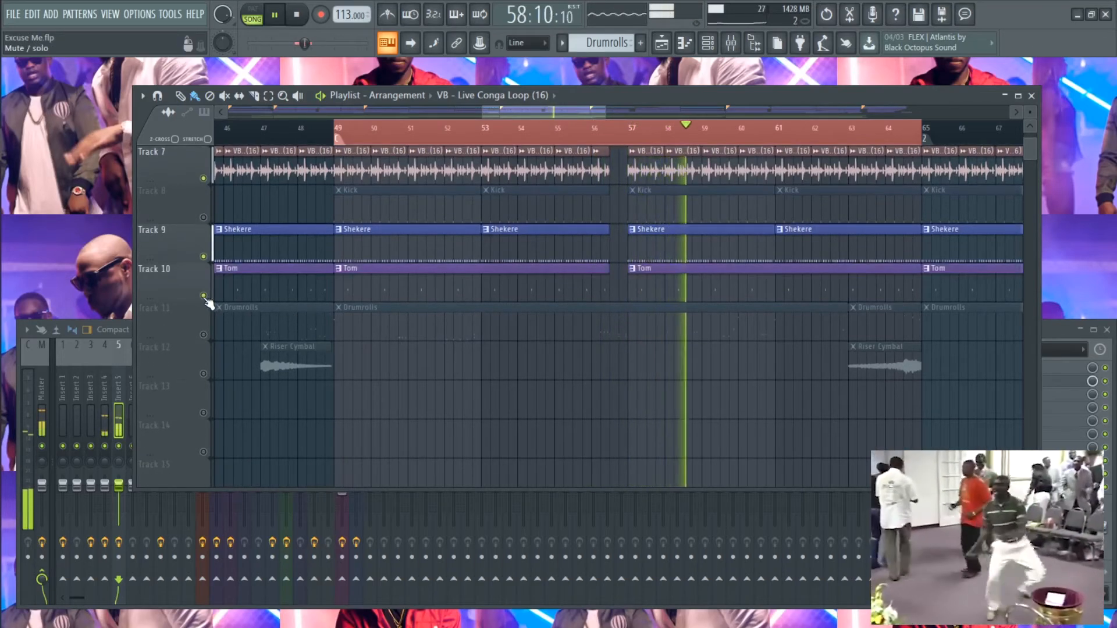
- Unmute the Drumrolls clips on Track 11 and the Riser Cymbal clips on Track 12 during playback
click(204, 336)
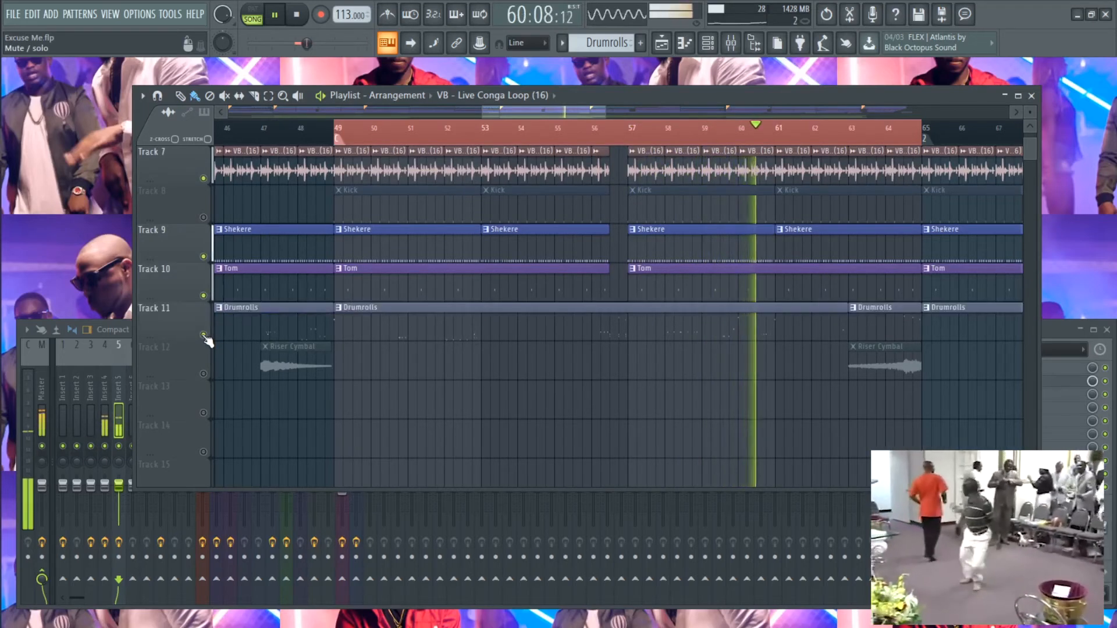
click(204, 374)
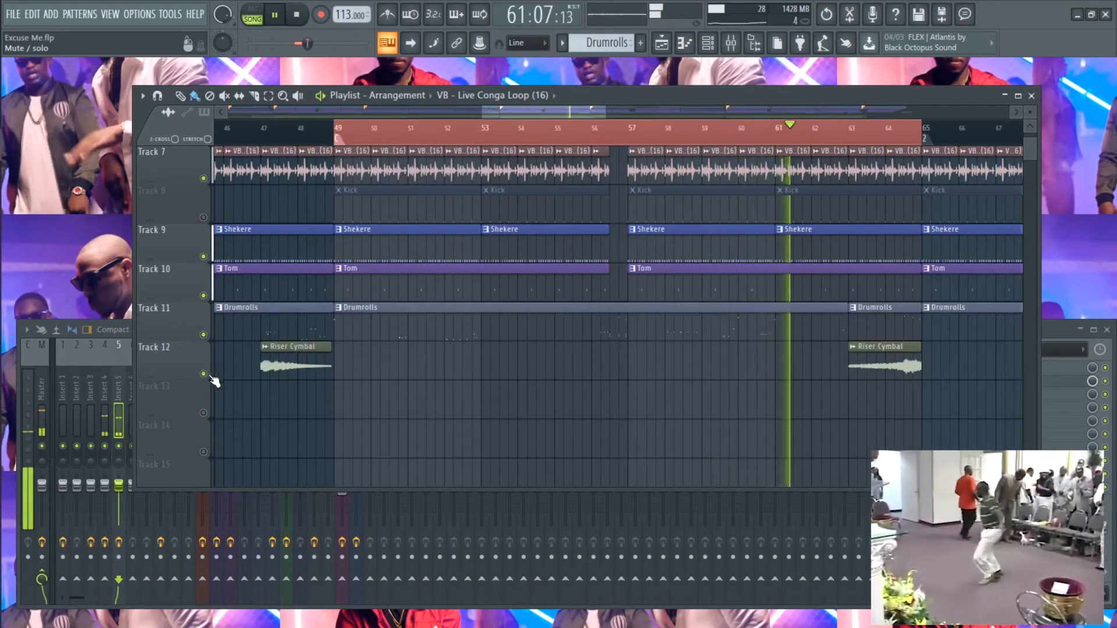
scroll(407, 438, up, 4)
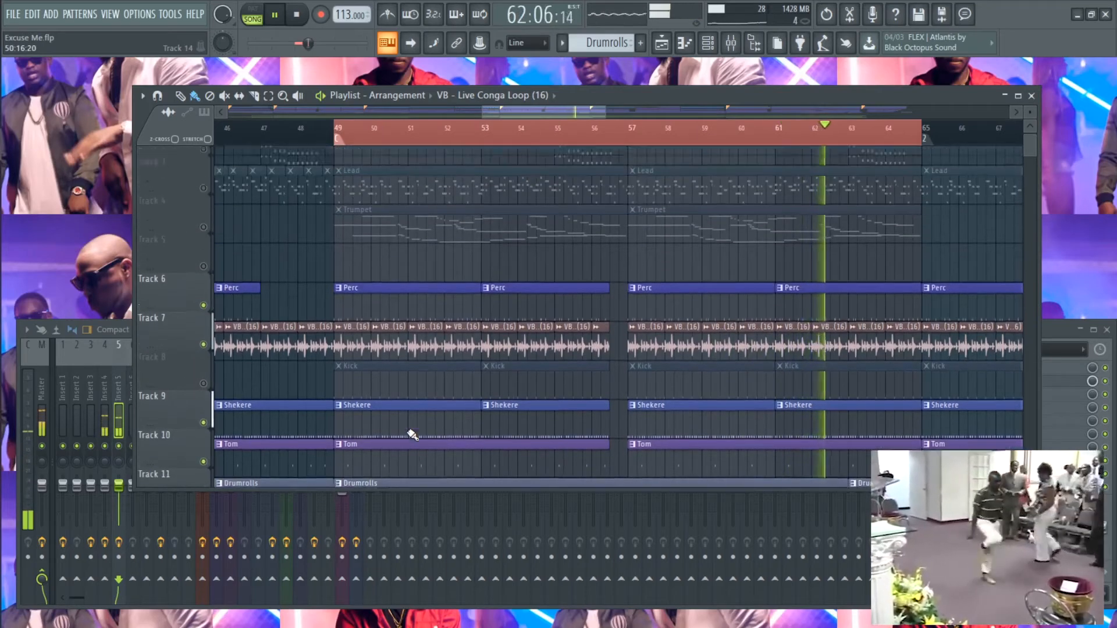
scroll(412, 435, up, 1)
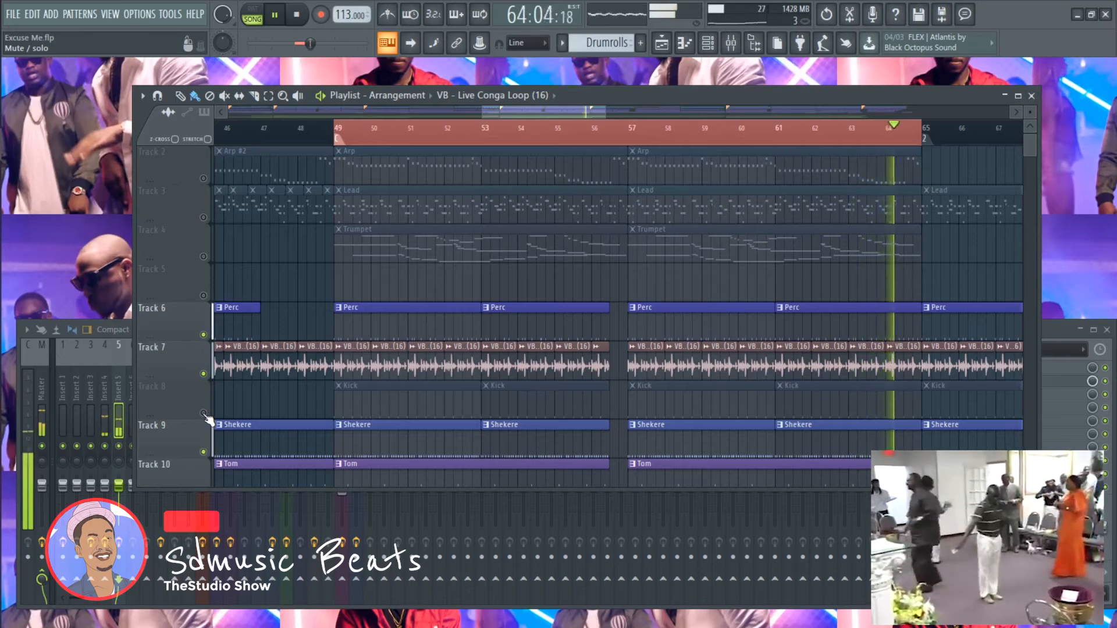
- Unmute the Kick clips on Track 8 during playback, and pause the song
scroll(220, 408, down, 5)
scroll(221, 407, up, 4)
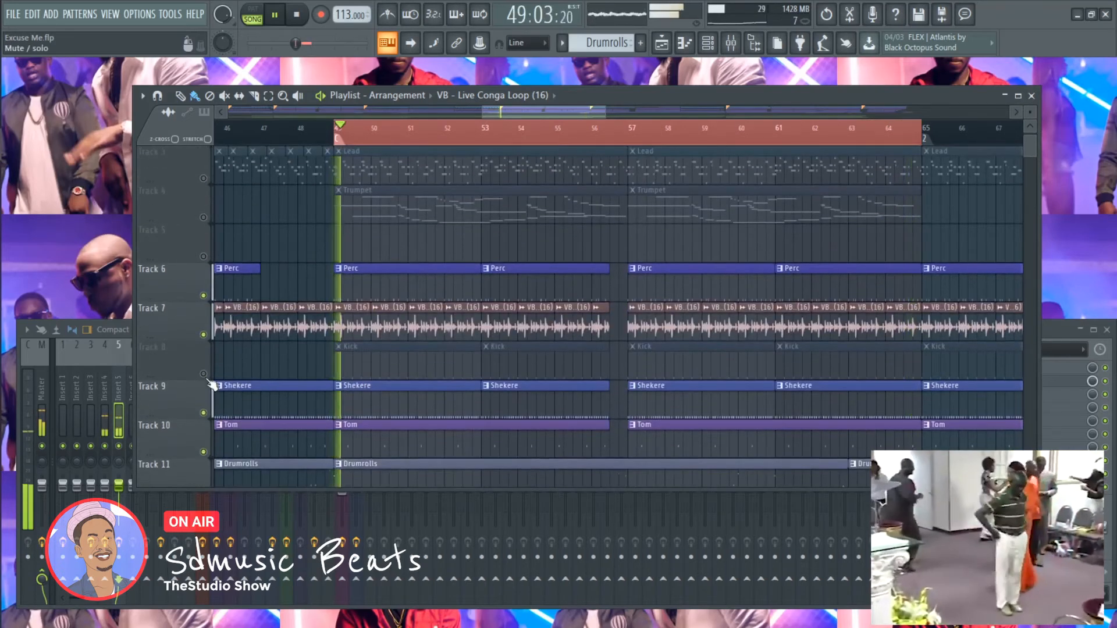
click(203, 373)
scroll(233, 378, up, 1)
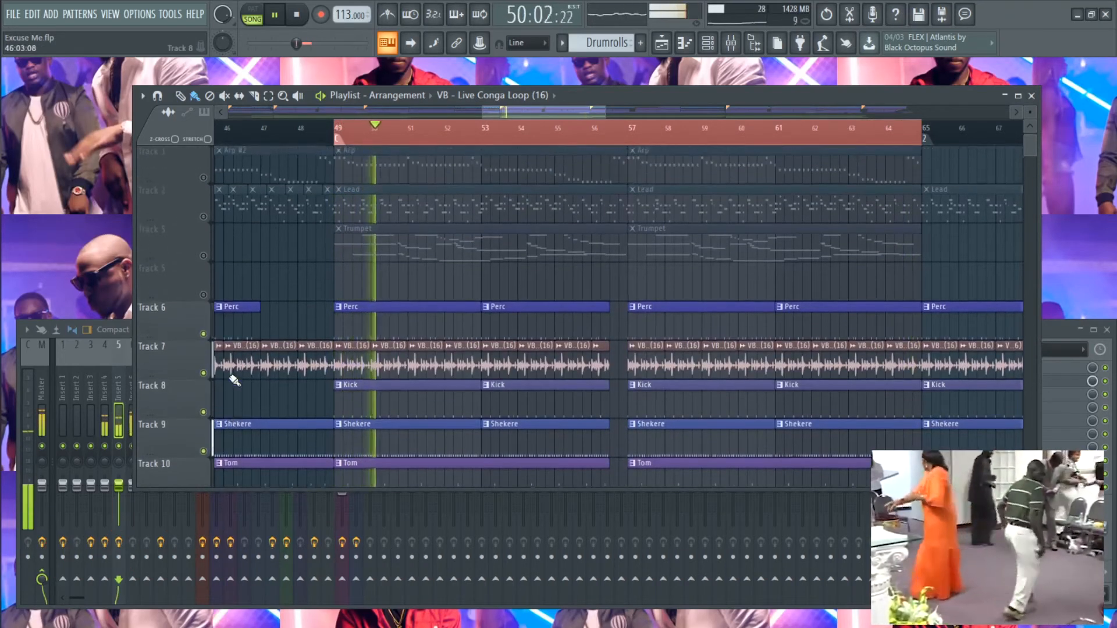
scroll(234, 379, up, 1)
key(space)
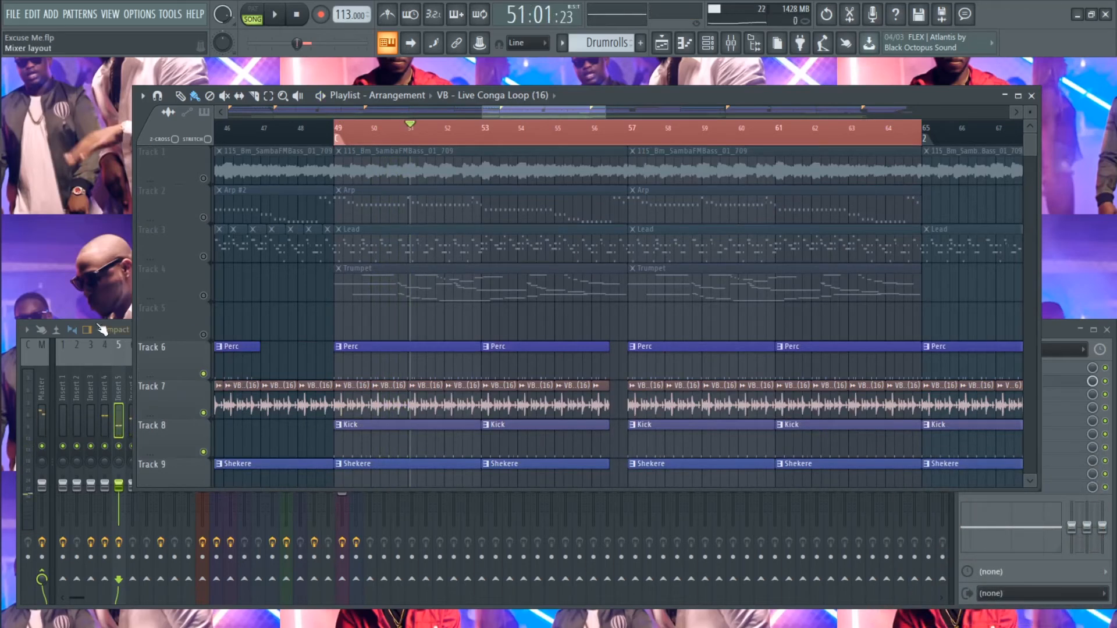
- Select the Master track in the Mixer, return to the Playlist, and resume playback
click(1055, 331)
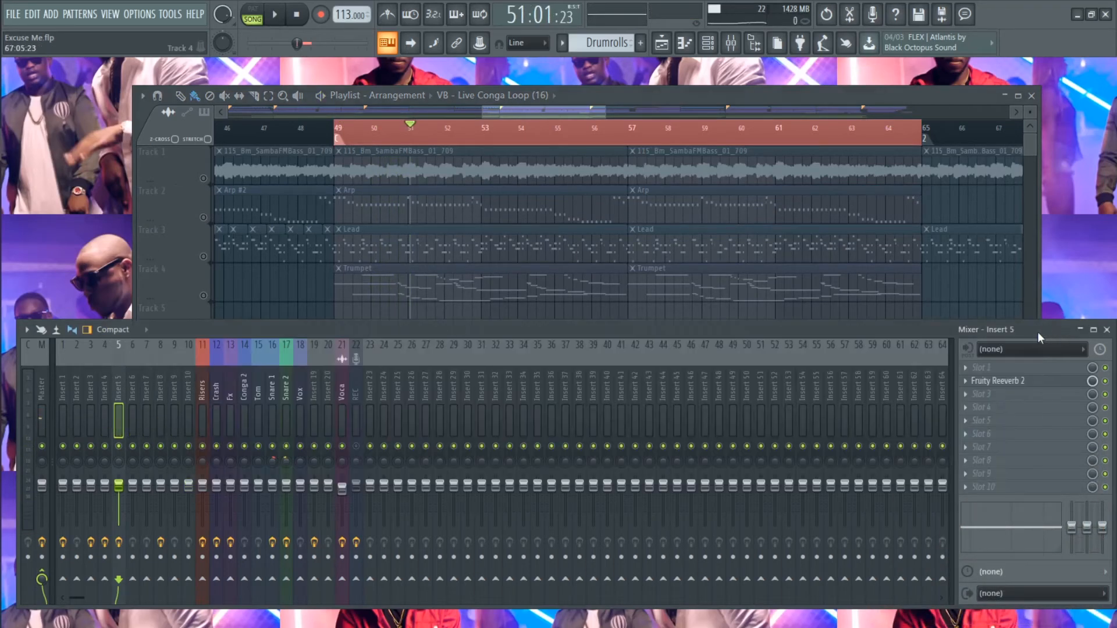
click(43, 488)
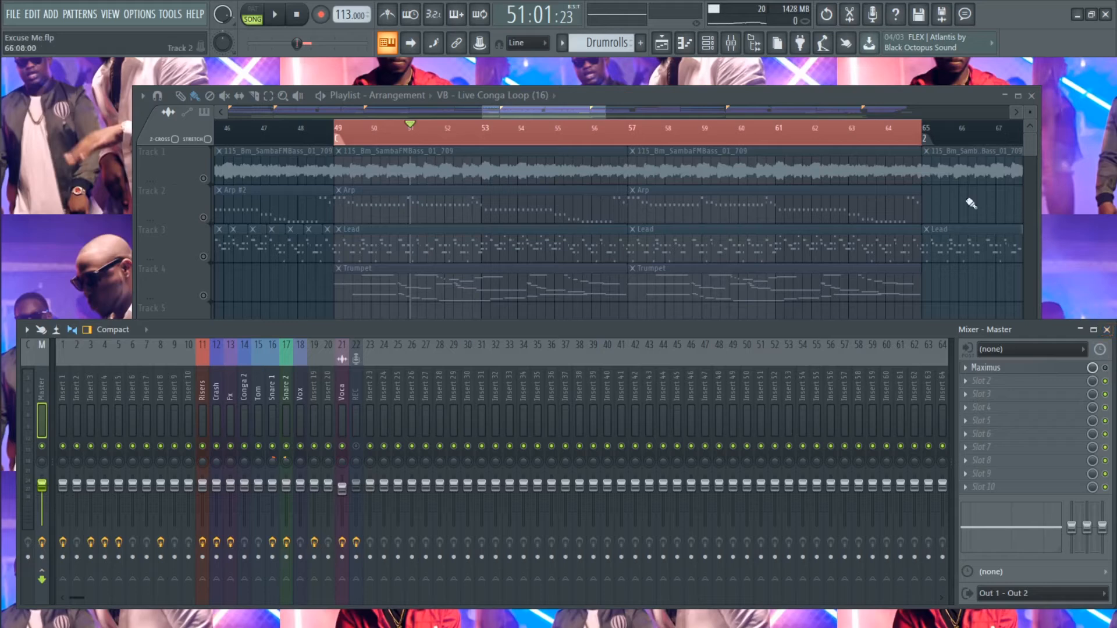
click(696, 95)
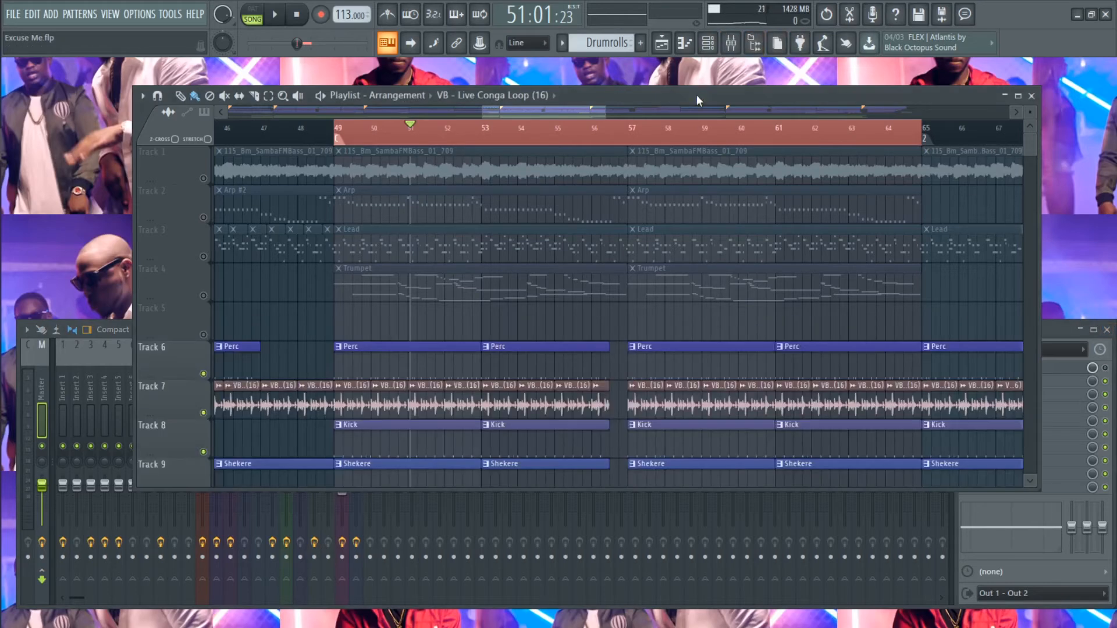
key(space)
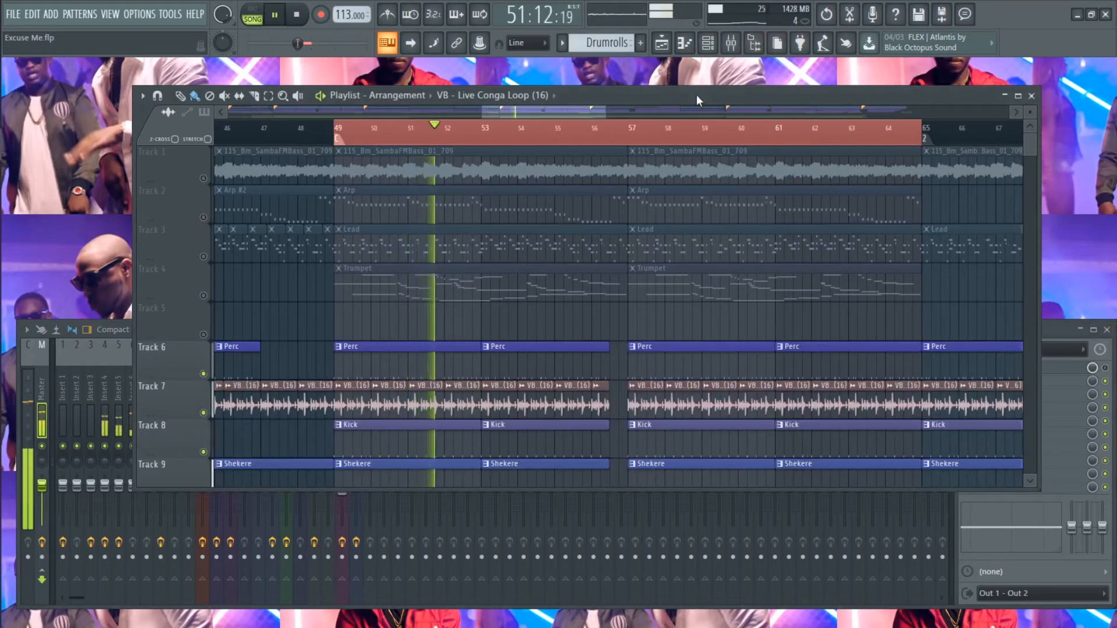
- Unmute the Arp clips on Track 2, the Lead clips on Track 3 and the Trumpet clips on Track 4 during playback
scroll(676, 320, down, 2)
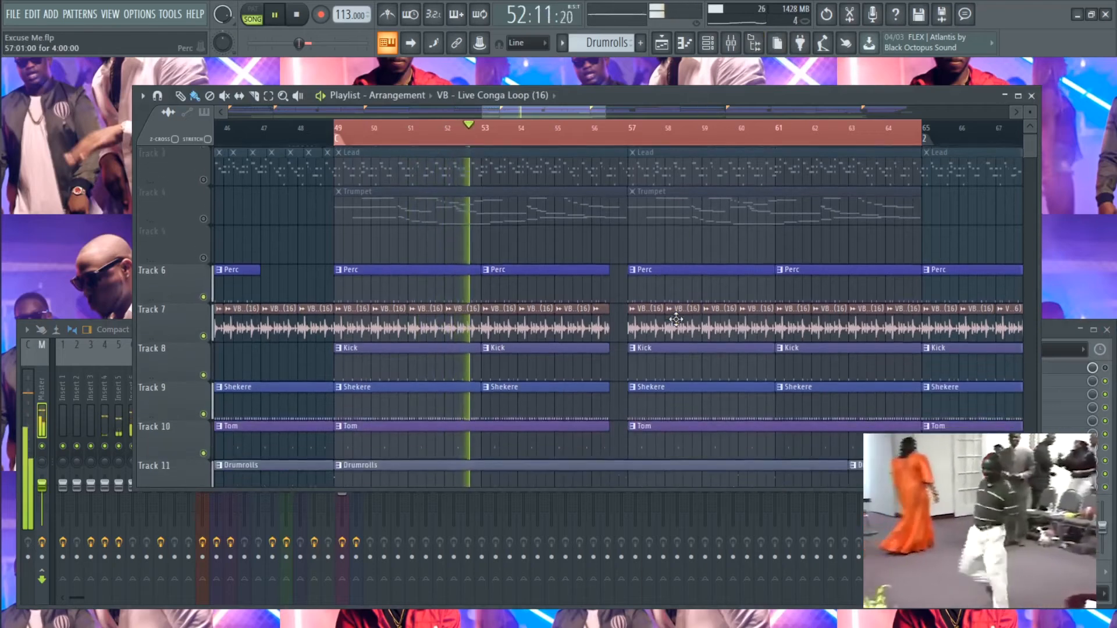
scroll(676, 321, down, 3)
scroll(676, 319, up, 5)
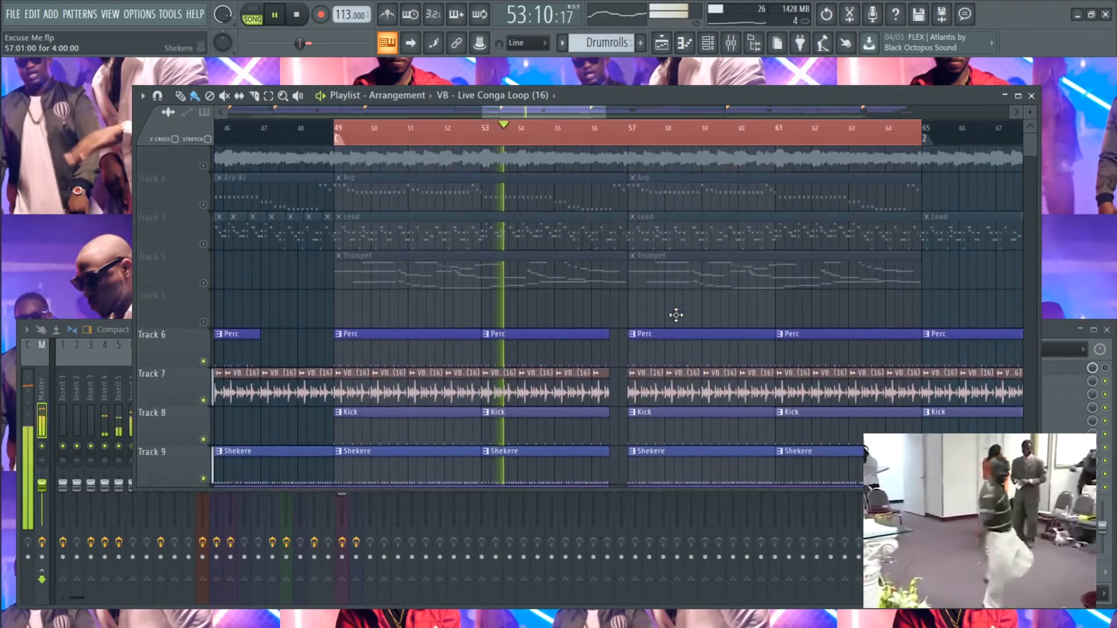
scroll(676, 315, up, 1)
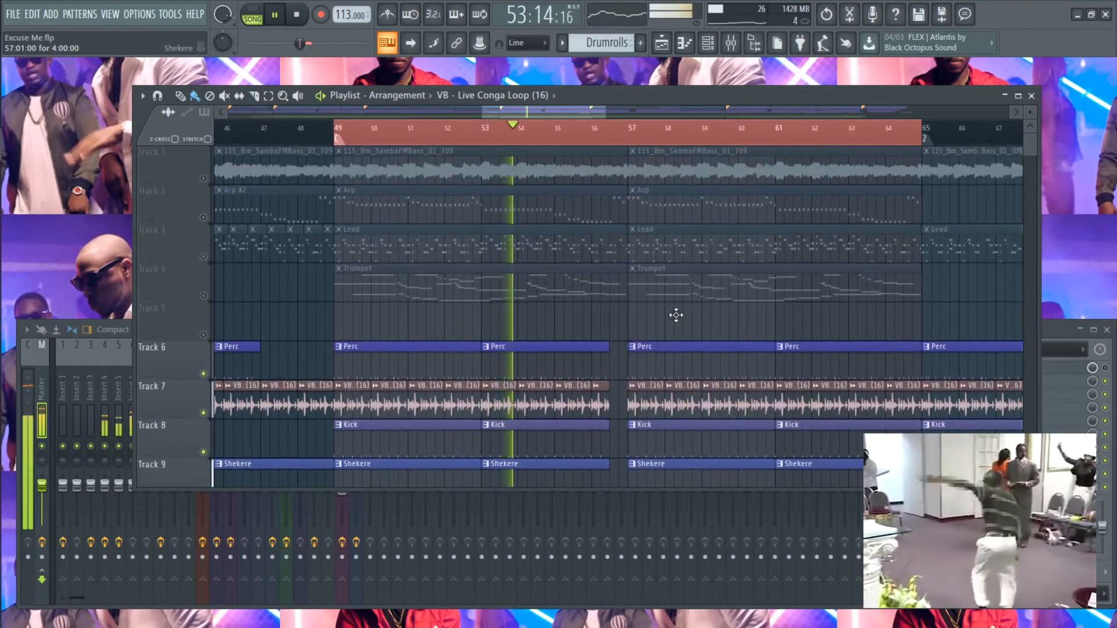
click(203, 218)
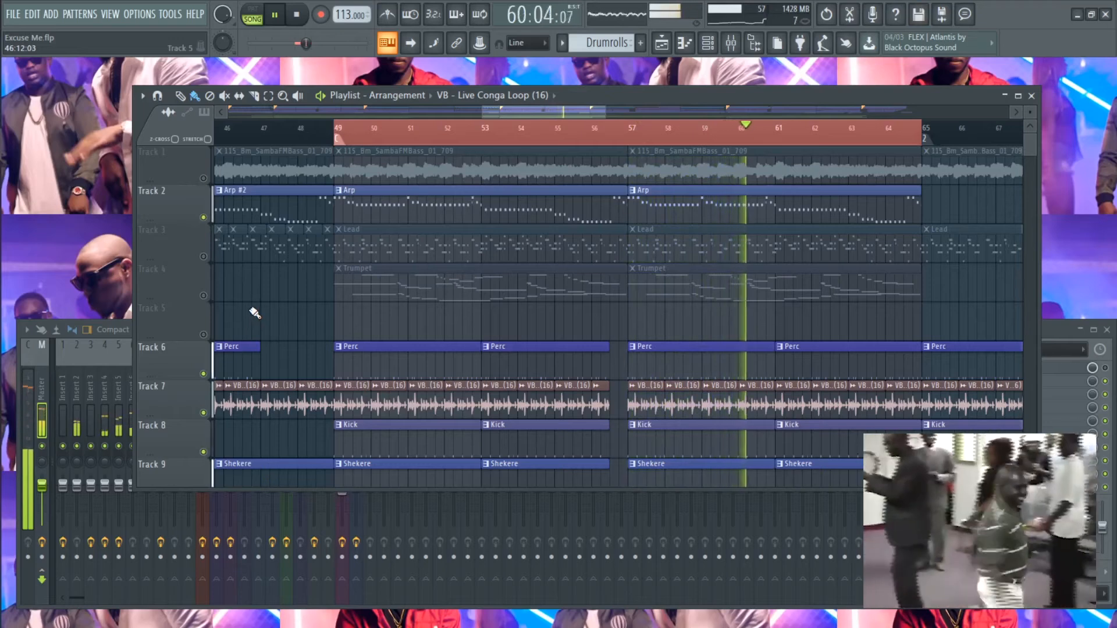
click(203, 258)
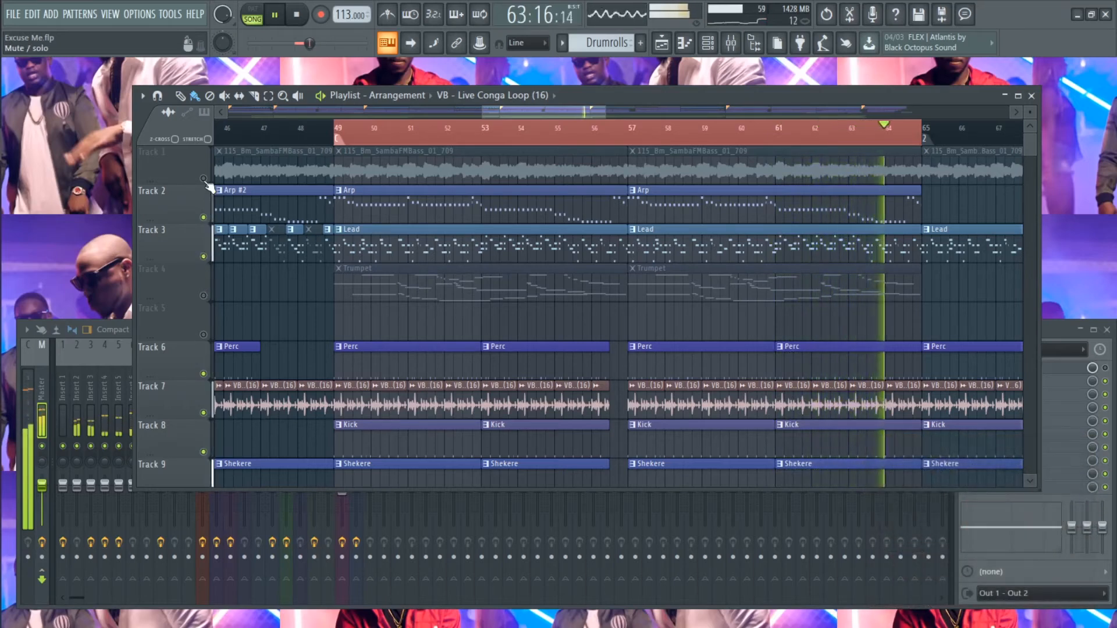
click(203, 295)
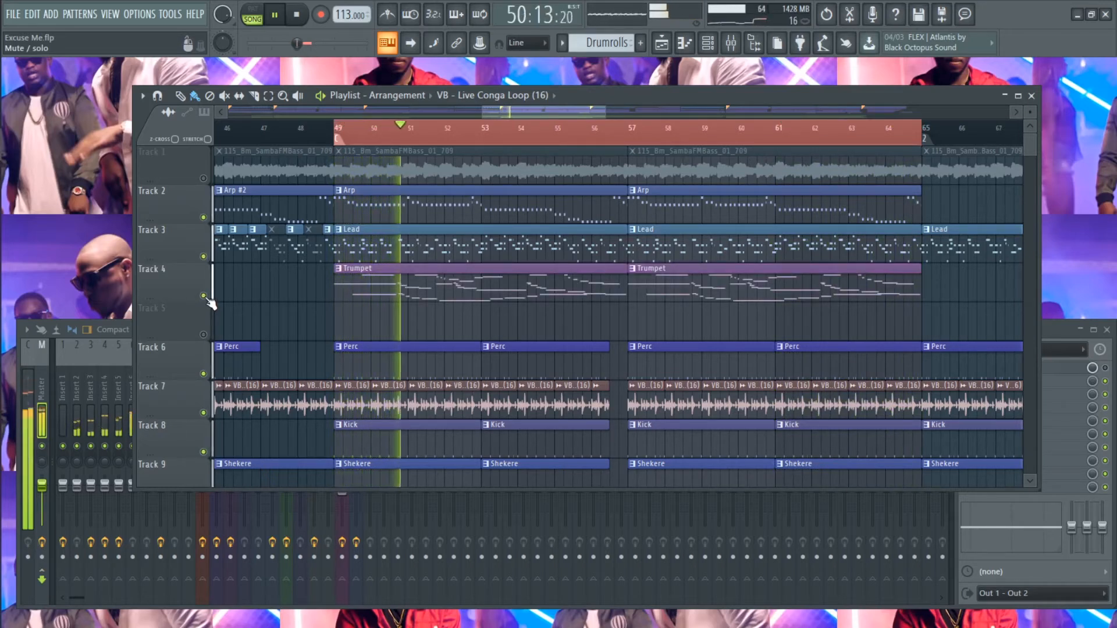
- Unmute the SambaFMBass audio clips on Track 1 during playback
scroll(257, 303, down, 4)
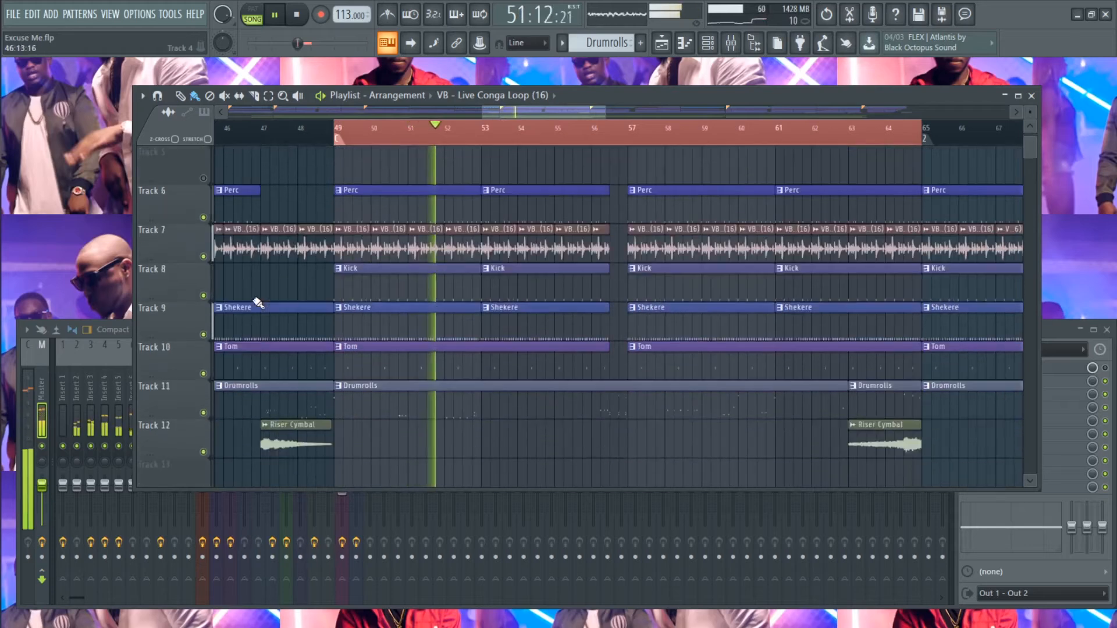
scroll(258, 304, down, 2)
scroll(253, 299, up, 1)
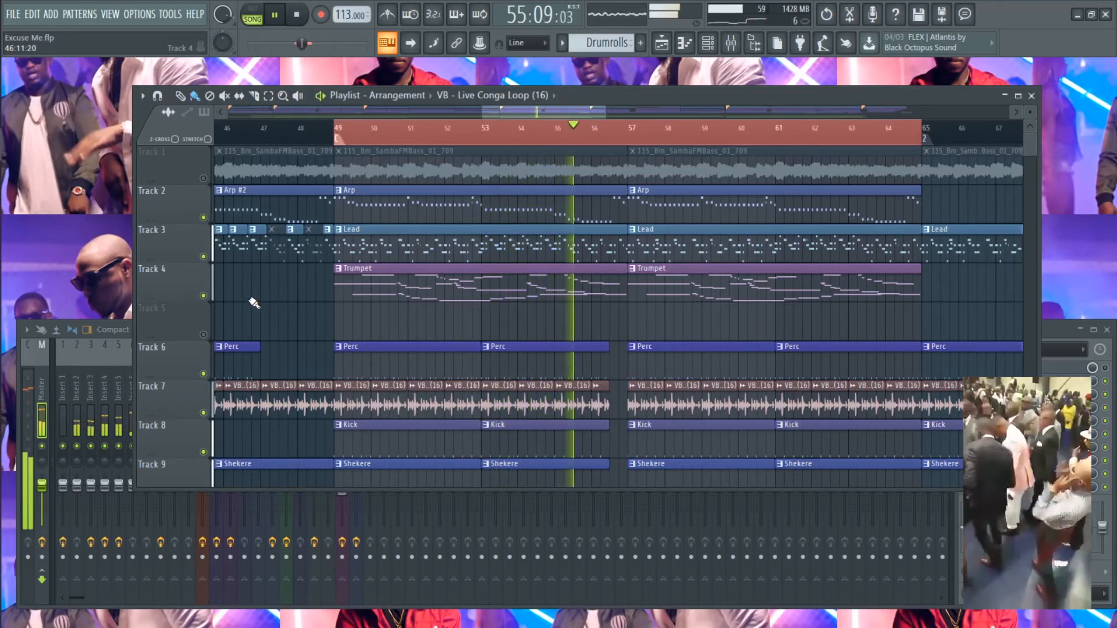
click(204, 179)
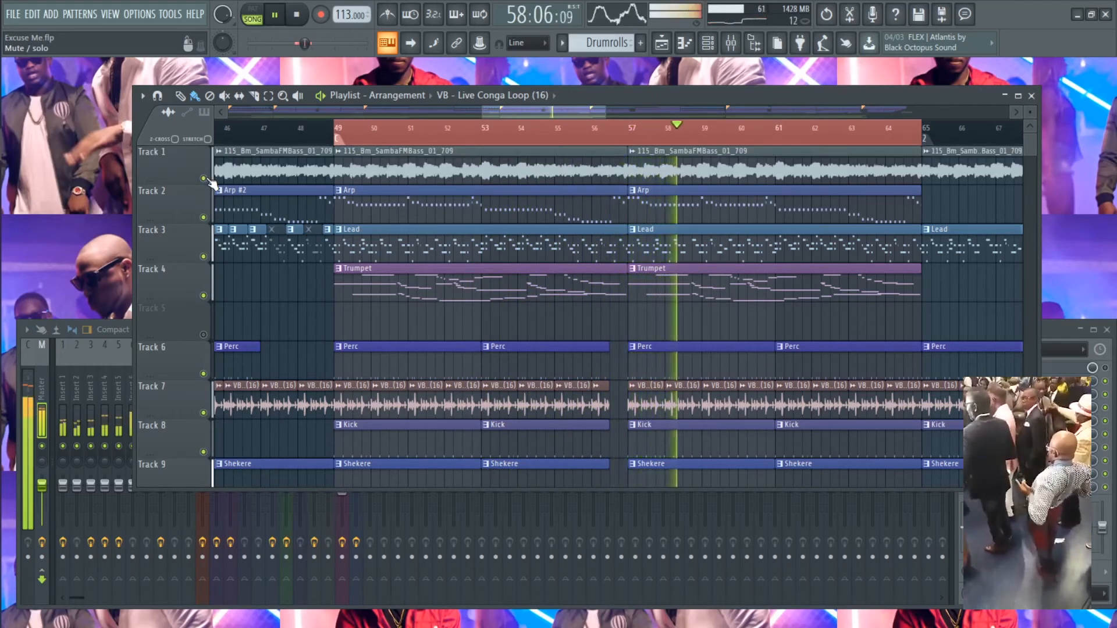
- Clear the bars 49 to 65 time selection in the Playlist, with all the arrangement's tracks in view
ctrl+right_click(275, 298)
scroll(697, 348, up, 6)
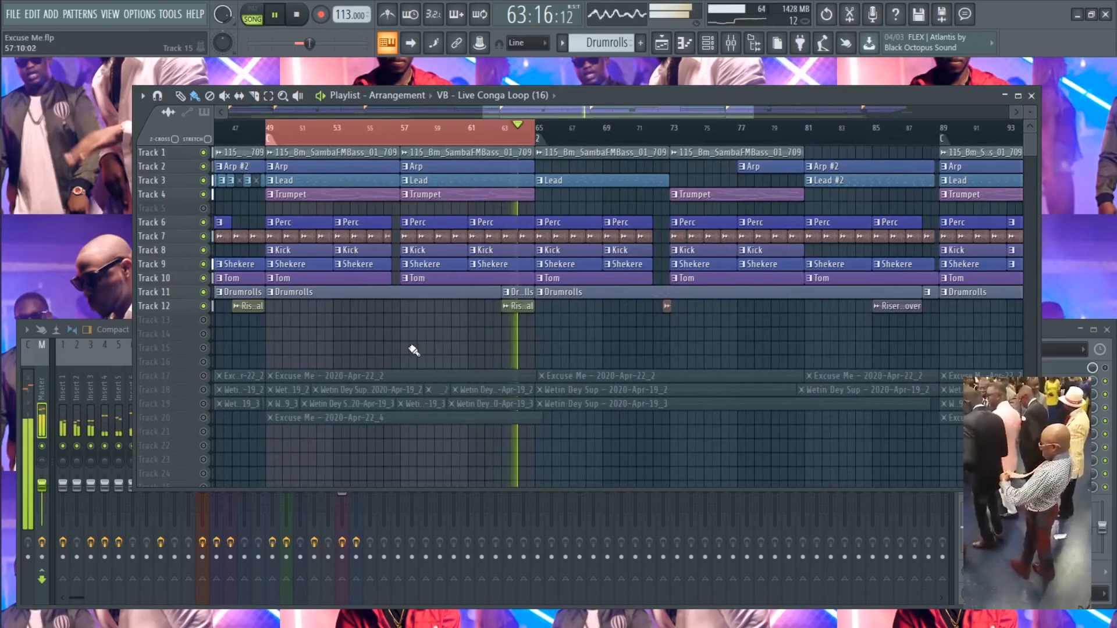
right_click(347, 132)
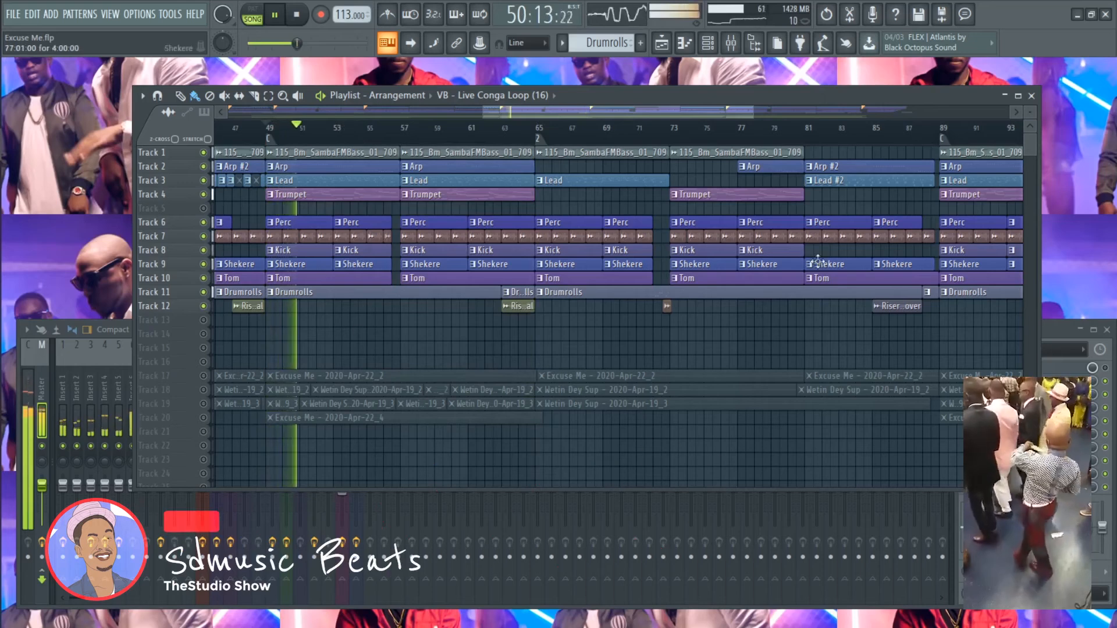
- Enlarge the Playlist tracks, look over the arrangement during playback, and pause the song
drag(1030, 111, 1030, 119)
scroll(589, 265, down, 1)
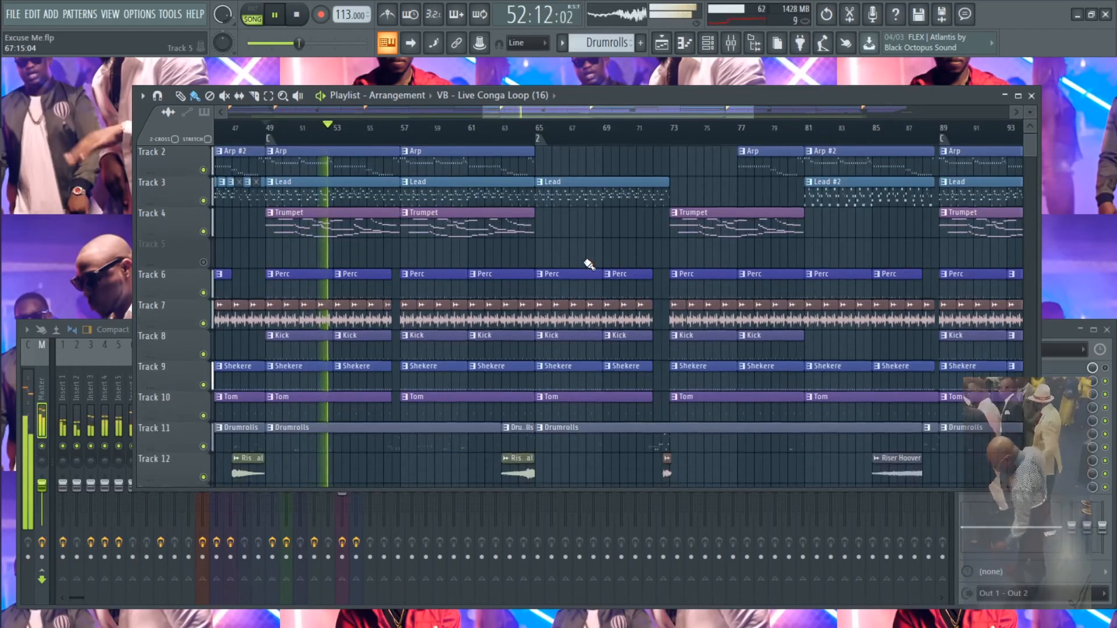
scroll(589, 265, down, 2)
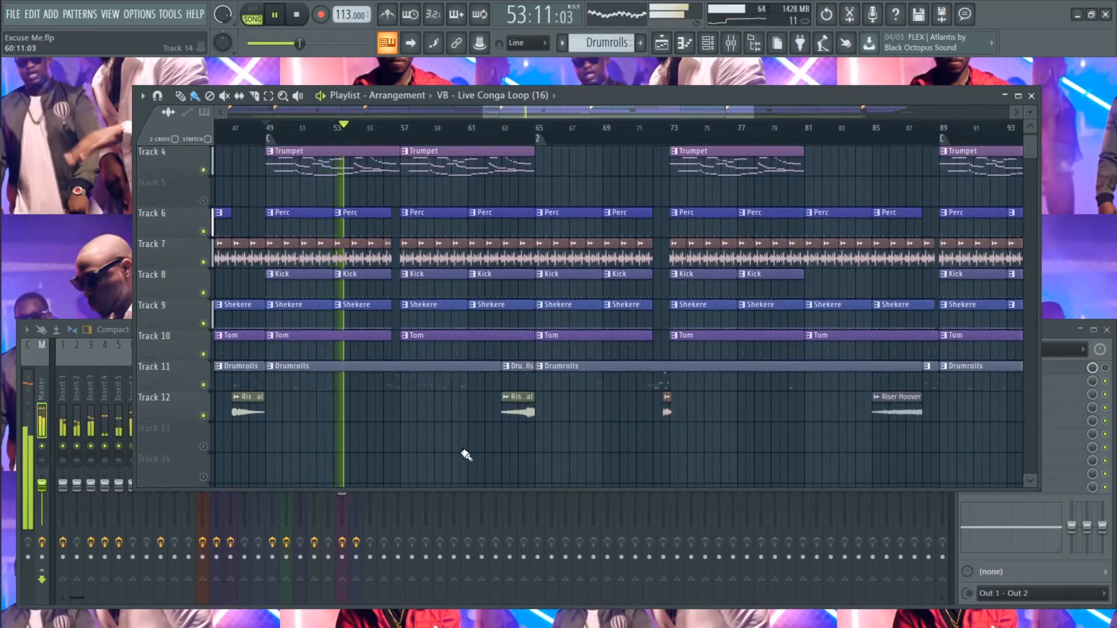
scroll(451, 451, down, 3)
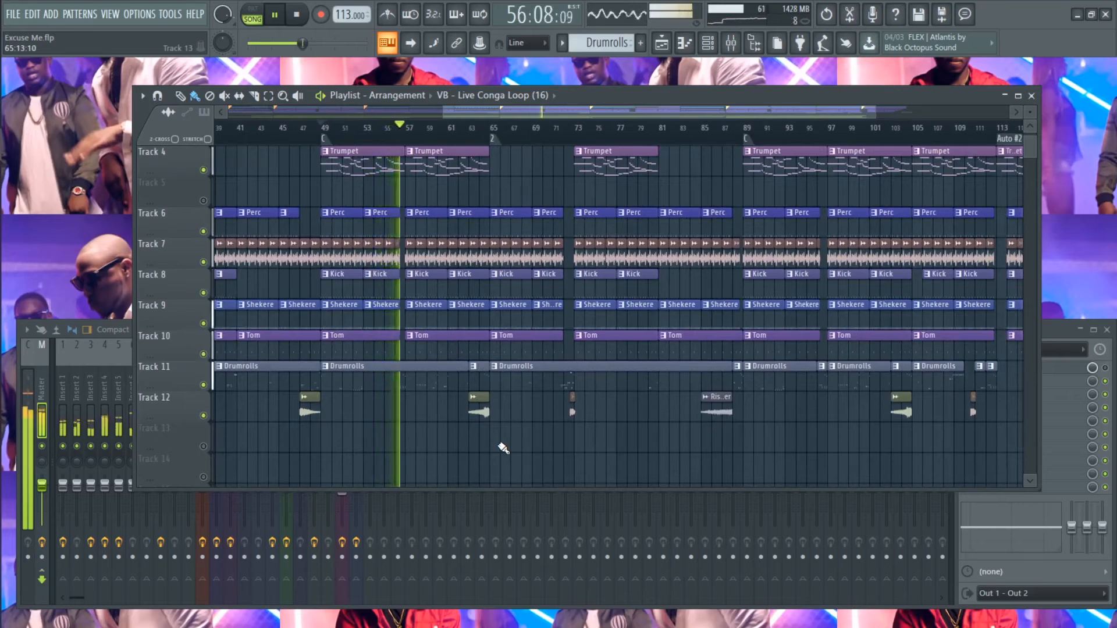
key(space)
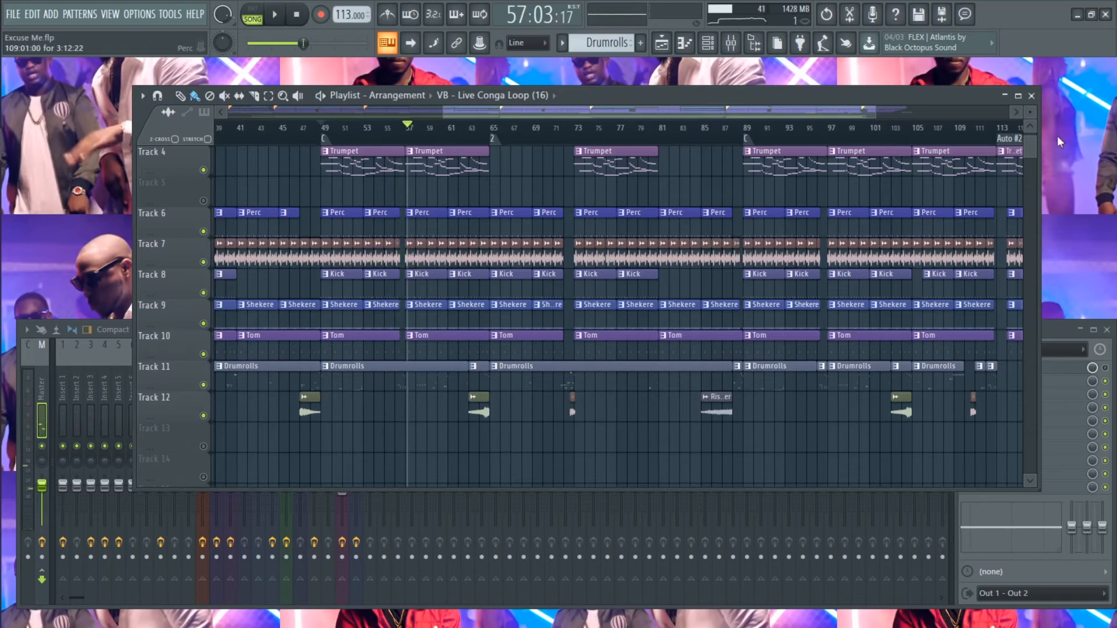
- Move the playhead to bar 65 and widen the Playlist's visible range to the end of the song
click(563, 43)
click(565, 45)
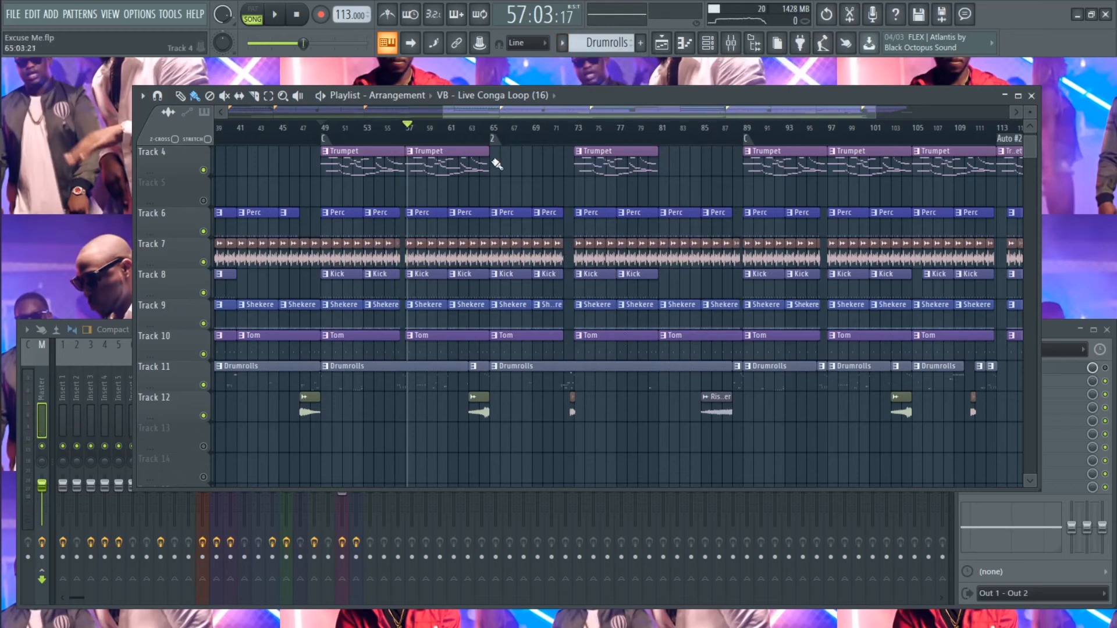
click(492, 129)
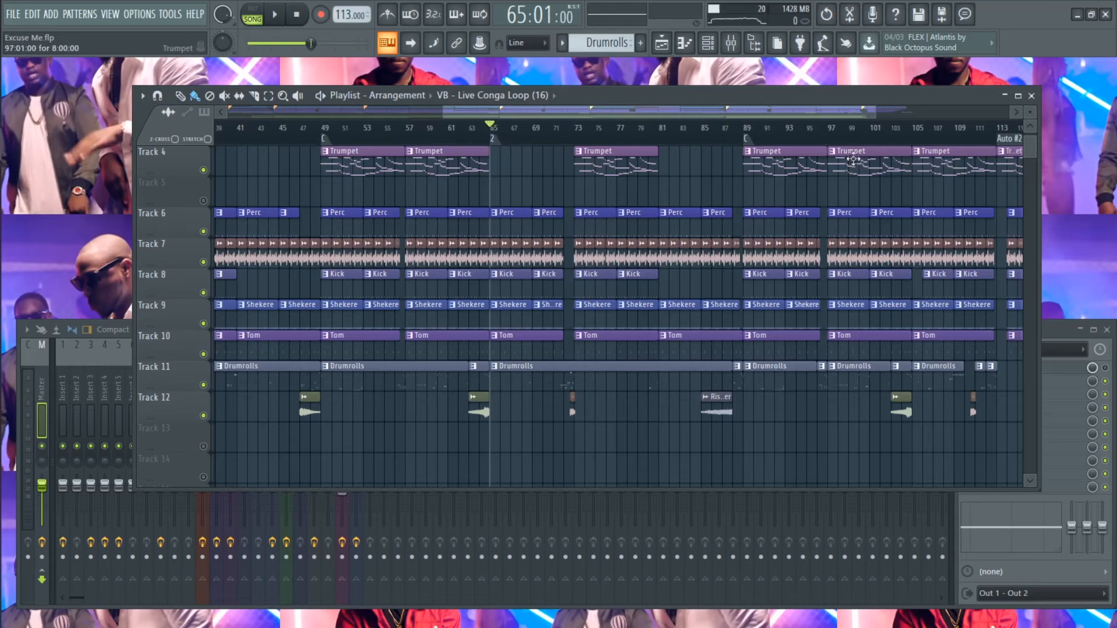
drag(878, 112, 908, 112)
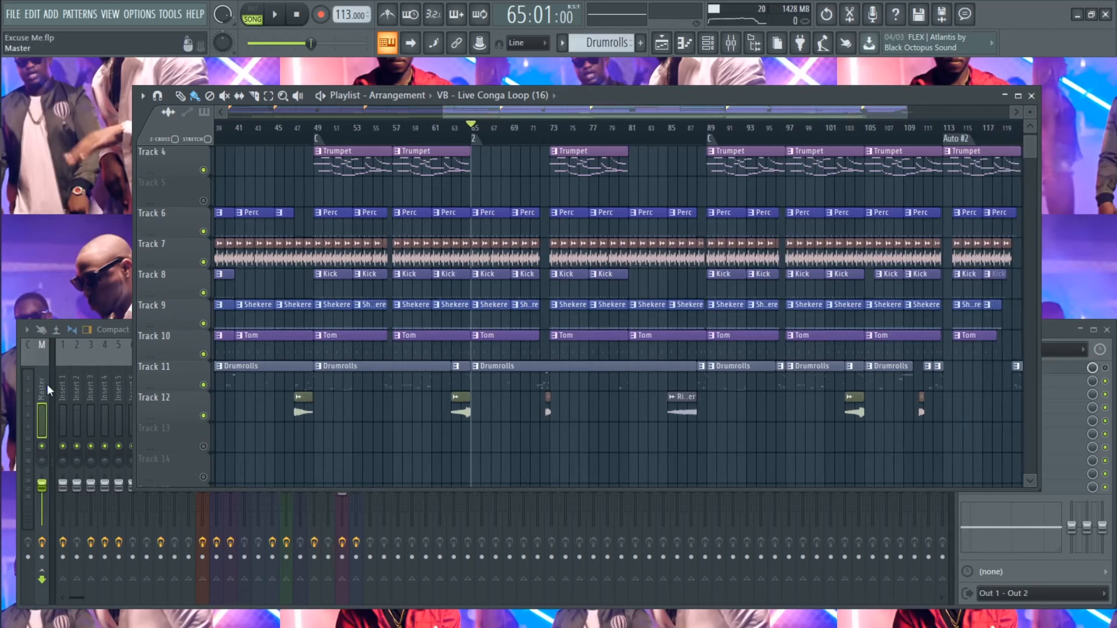
- View the Maximus plugin on the Master track during playback, close it, and return to the Playlist
click(17, 357)
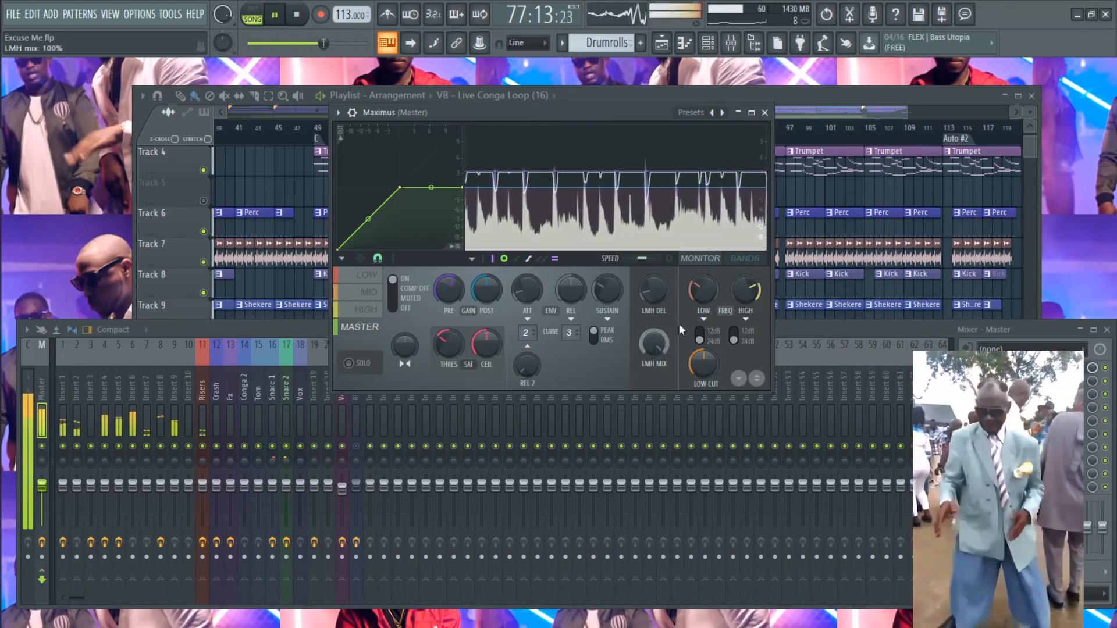
click(764, 113)
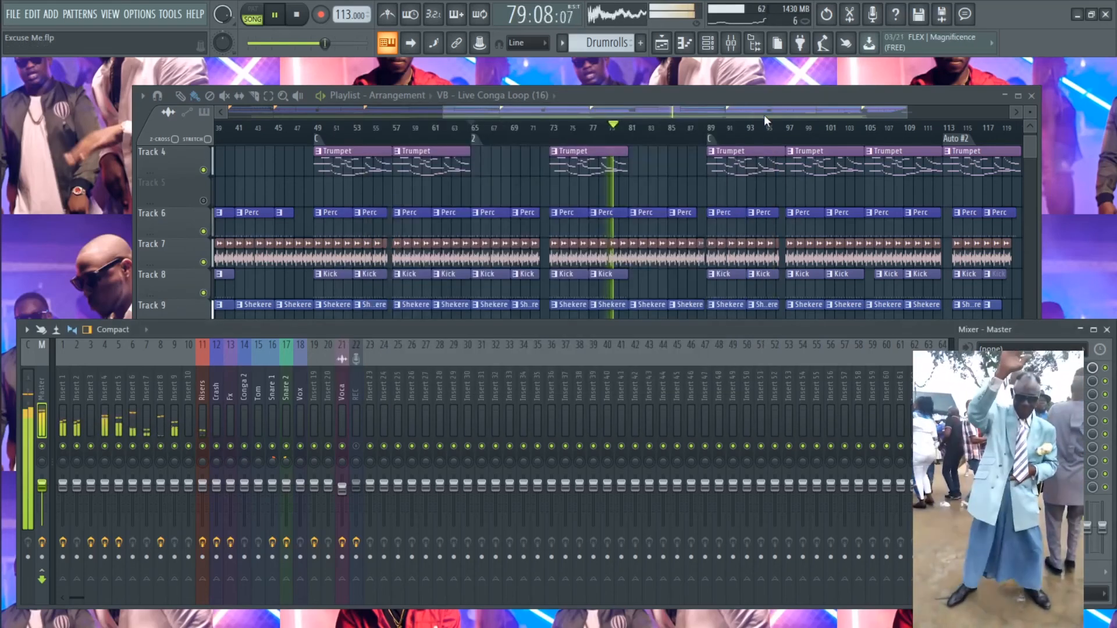
click(675, 181)
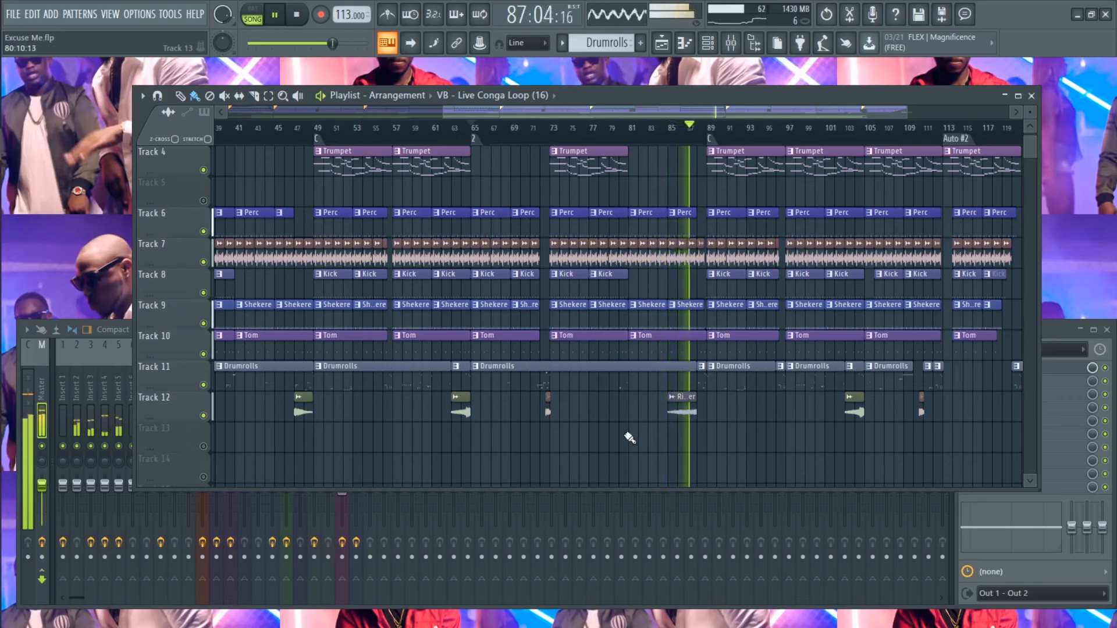
- Examine the full arrangement and its closing section while the song plays, in both compact and enlarged track heights
scroll(626, 439, up, 2)
ctrl+right_click(520, 239)
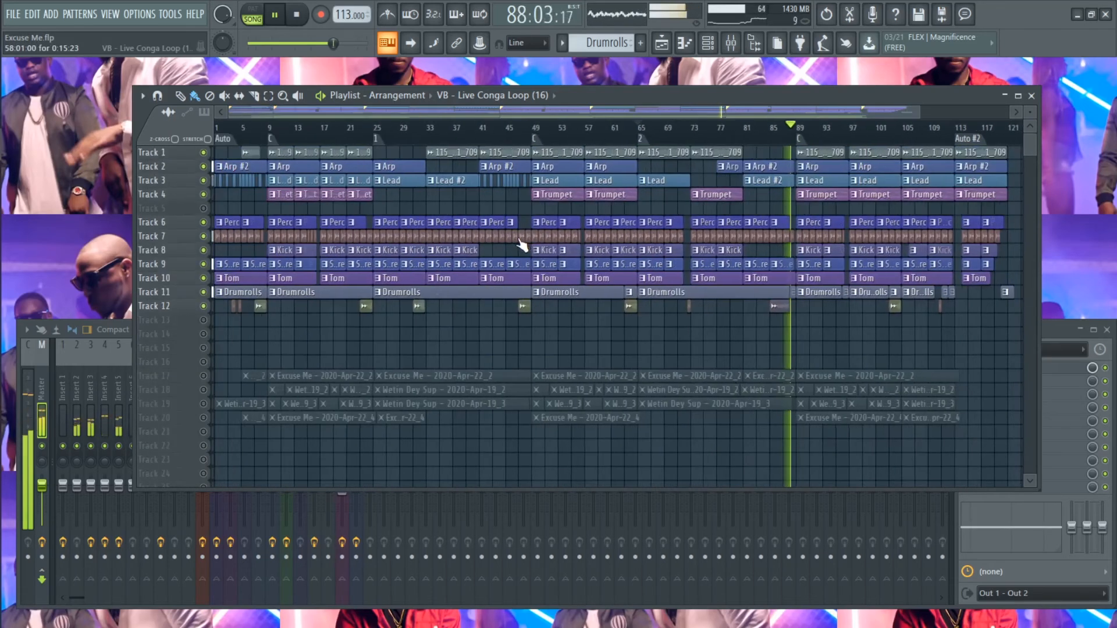
scroll(983, 368, up, 4)
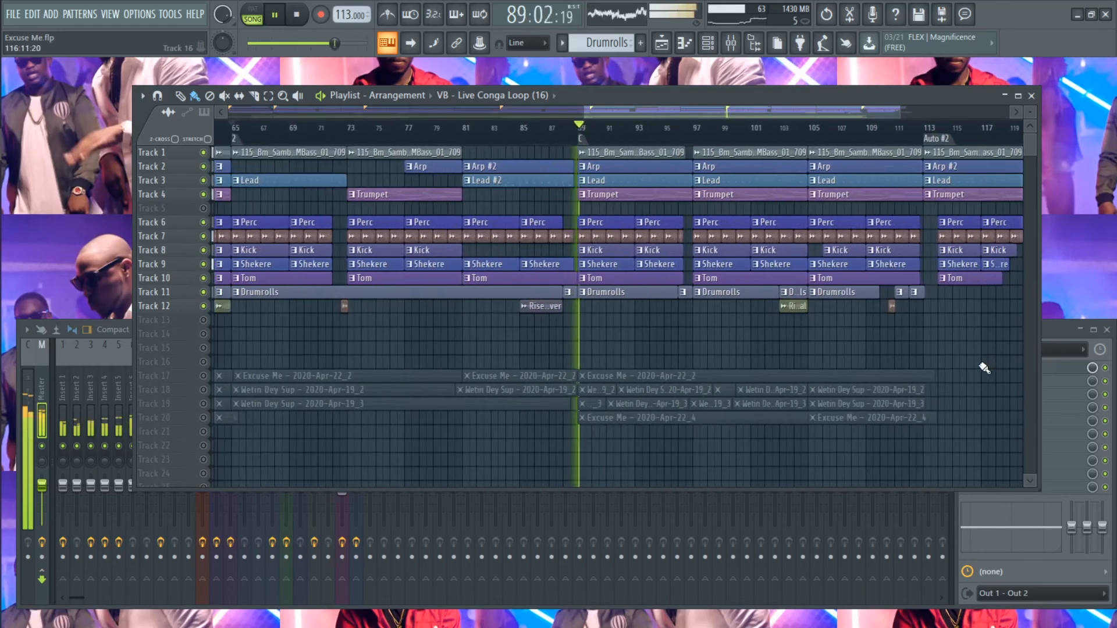
scroll(998, 379, down, 4)
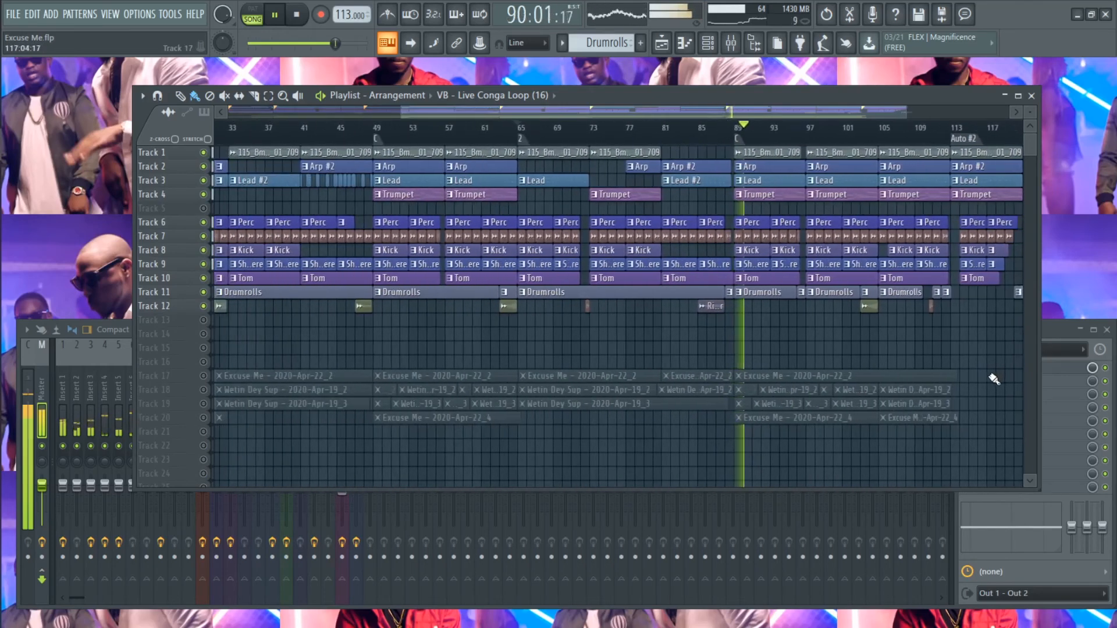
scroll(1011, 390, up, 2)
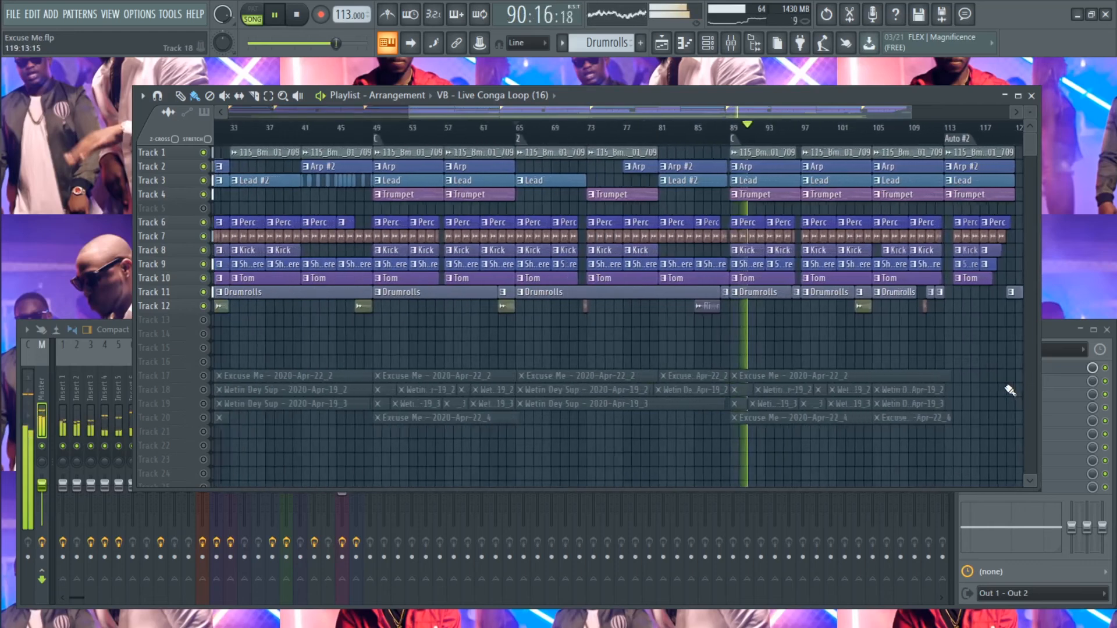
drag(712, 110, 781, 114)
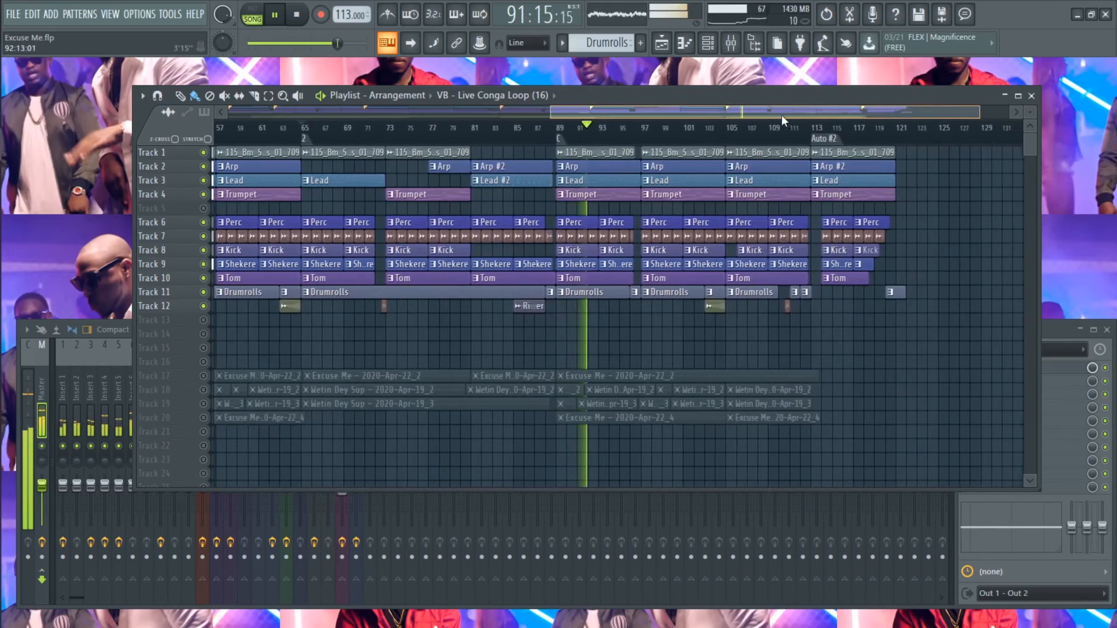
drag(947, 114, 938, 114)
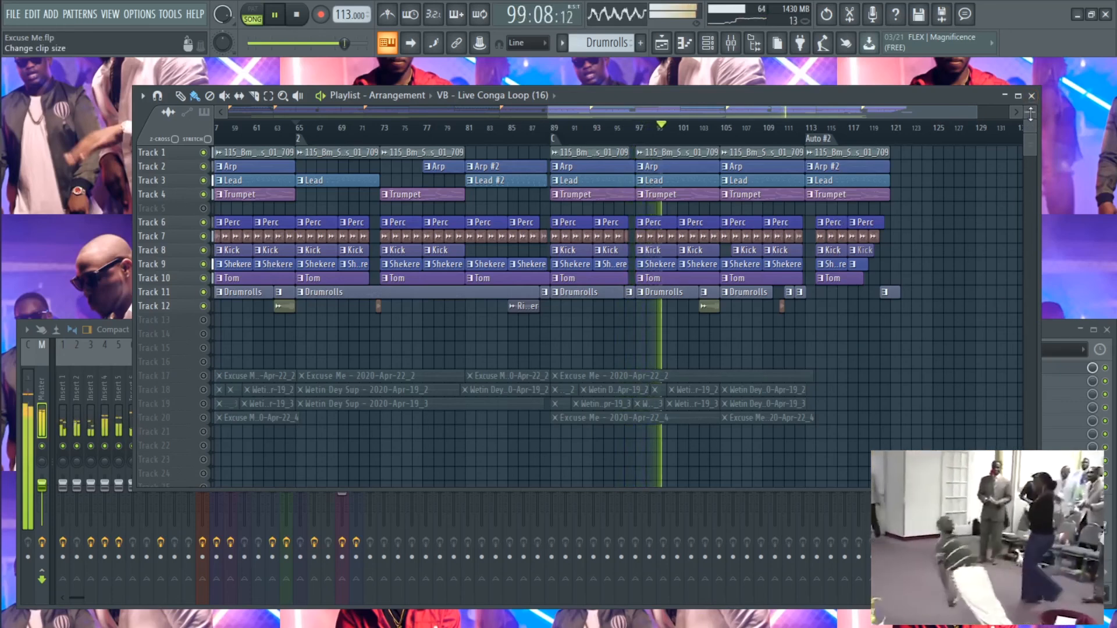
drag(1030, 108, 1012, 189)
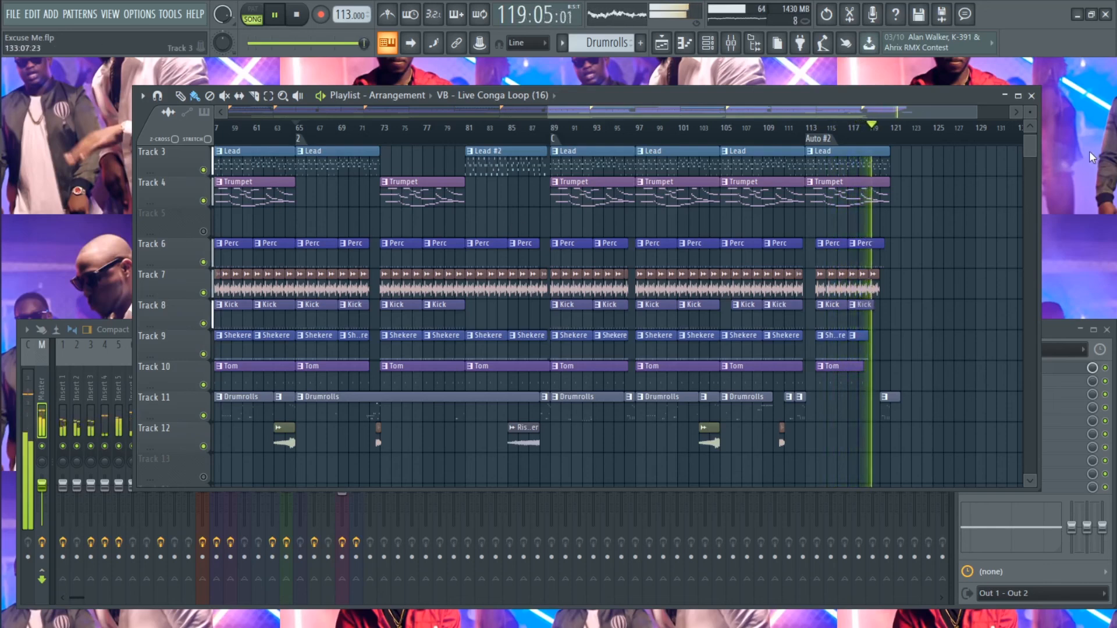
- Close the Playlist and Mixer windows
click(1031, 95)
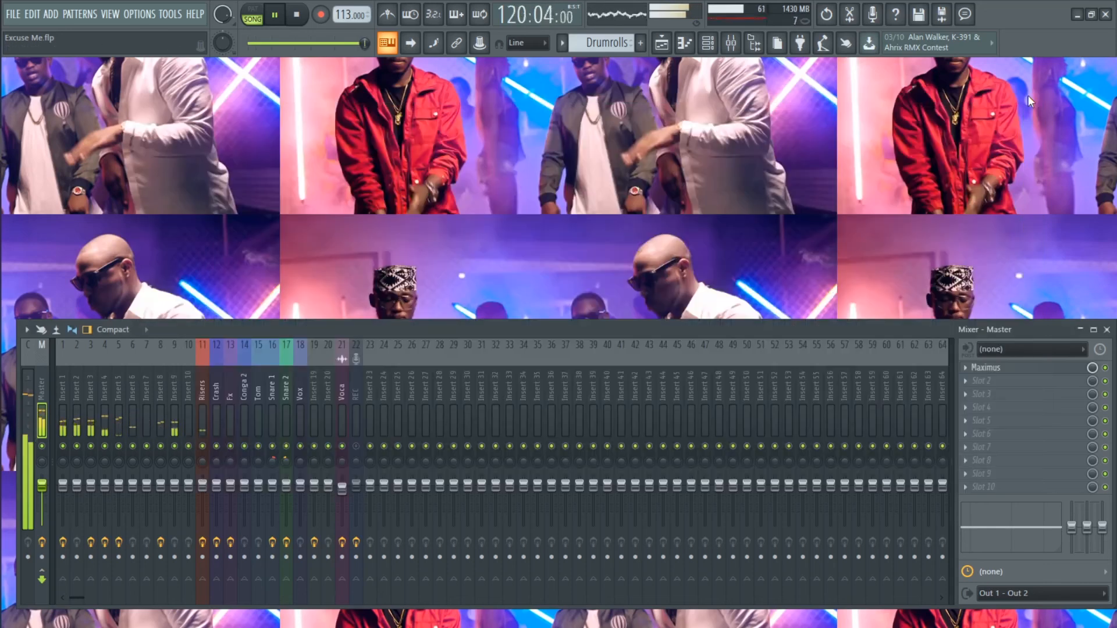
click(1108, 330)
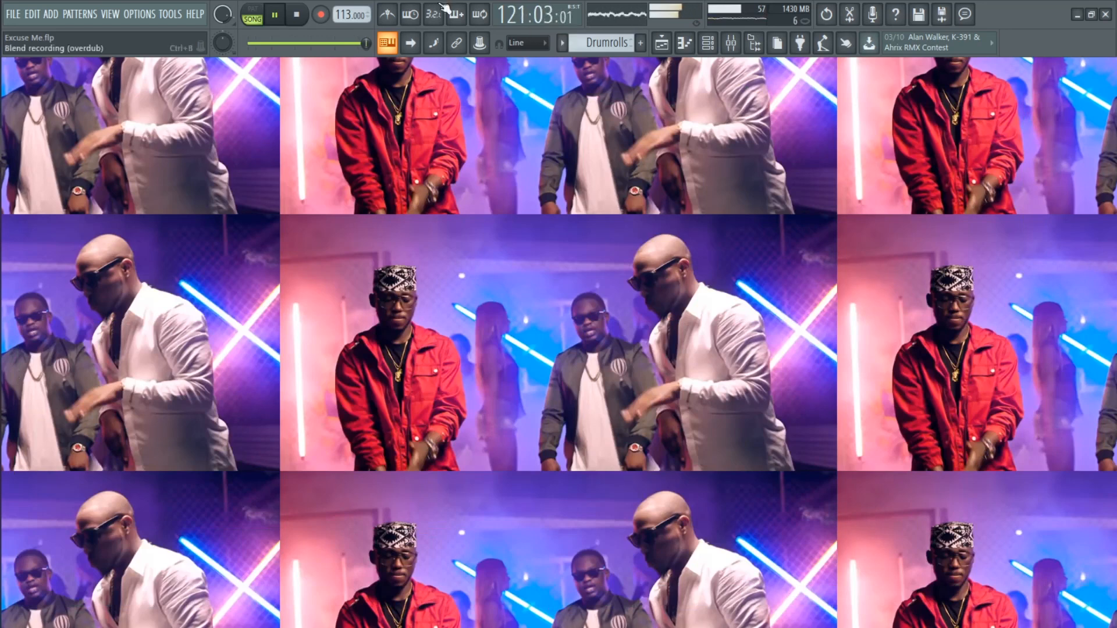